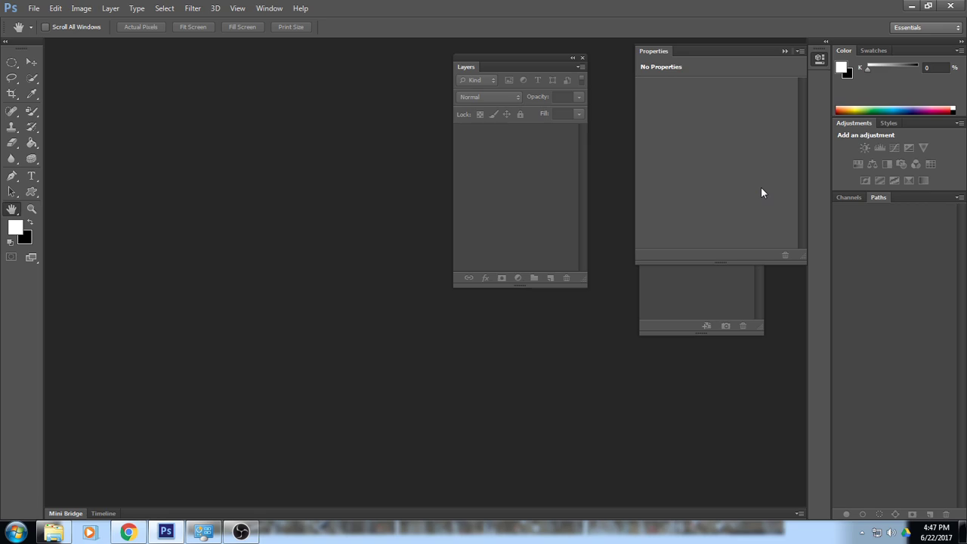
Step: Browse for a file to open in the Courses (R:) drive's Art > digital image archives > people folder
{"action": "left_click", "coordinate": [34, 11]}
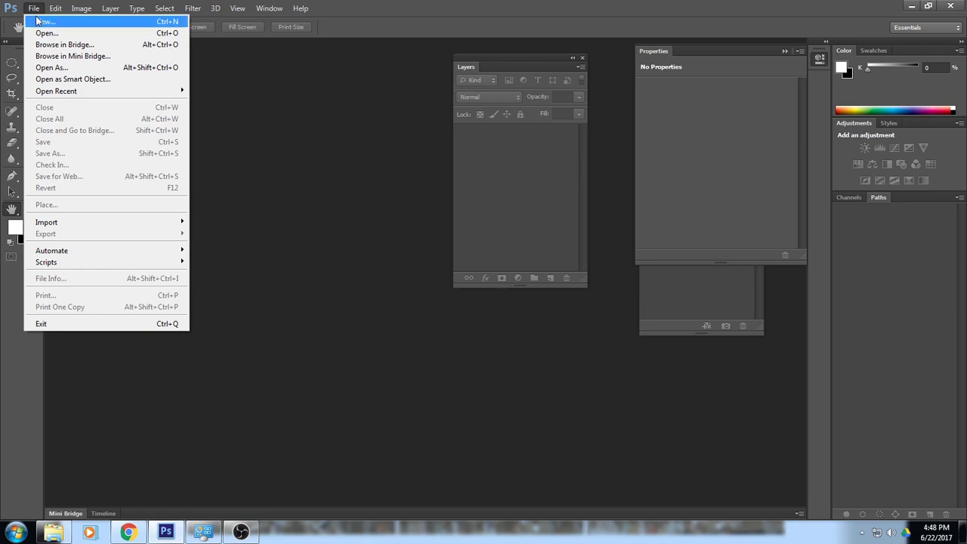
{"action": "left_click", "coordinate": [45, 33]}
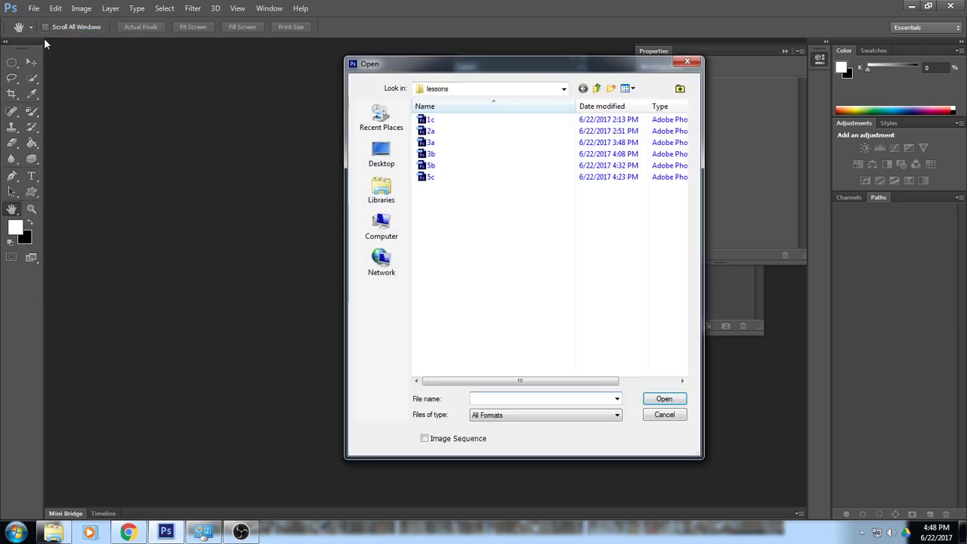
{"action": "left_click", "coordinate": [390, 231]}
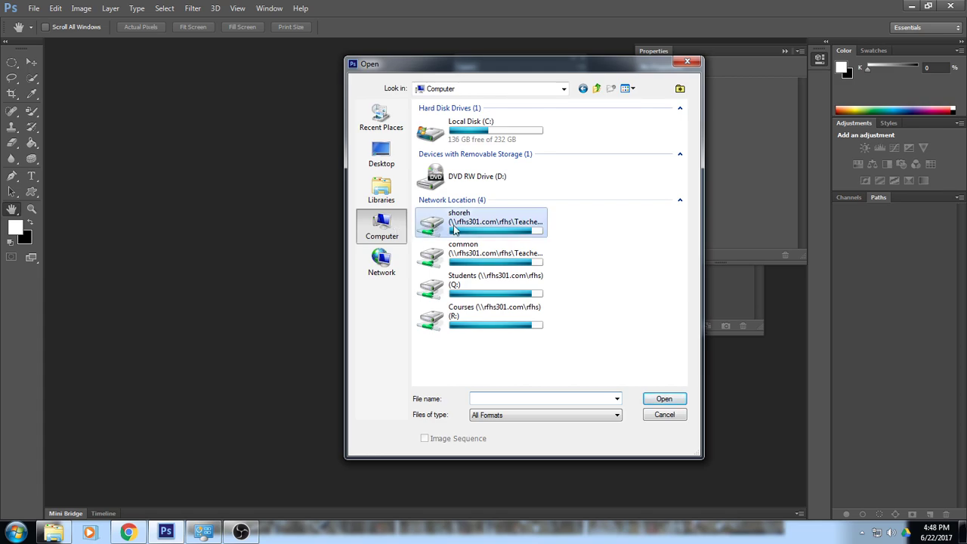
{"action": "double_click", "coordinate": [479, 319]}
{"action": "scroll", "coordinate": [453, 365], "scroll_direction": "down", "scroll_amount": 1}
{"action": "double_click", "coordinate": [452, 362]}
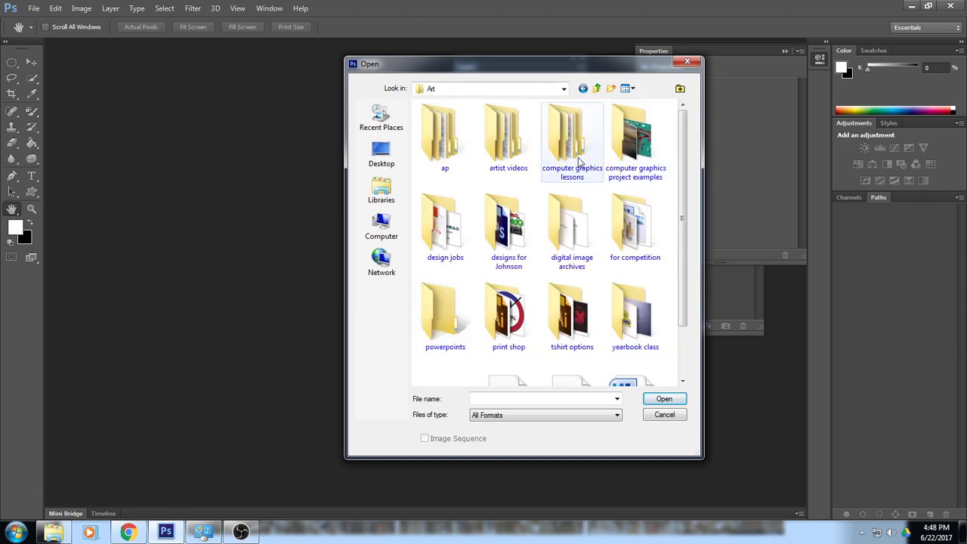
{"action": "double_click", "coordinate": [572, 239]}
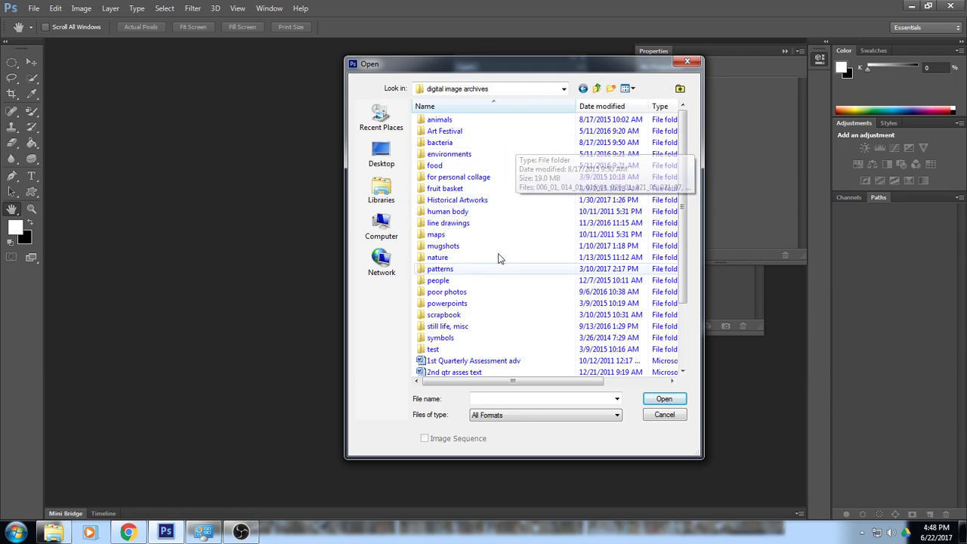
{"action": "double_click", "coordinate": [454, 282]}
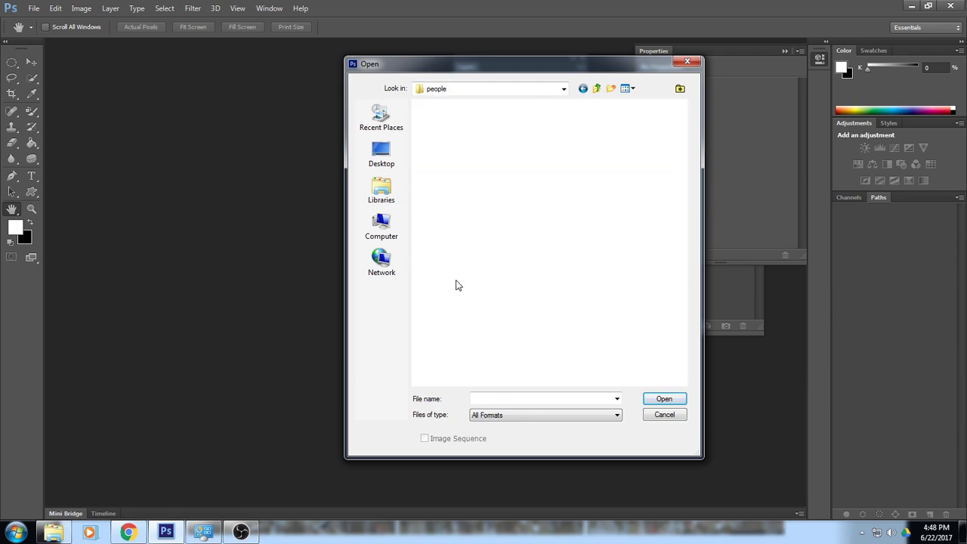
Step: Show the people folder's files as larger thumbnails and open the birthday girl photo
{"action": "left_click", "coordinate": [627, 91]}
{"action": "left_click", "coordinate": [647, 103]}
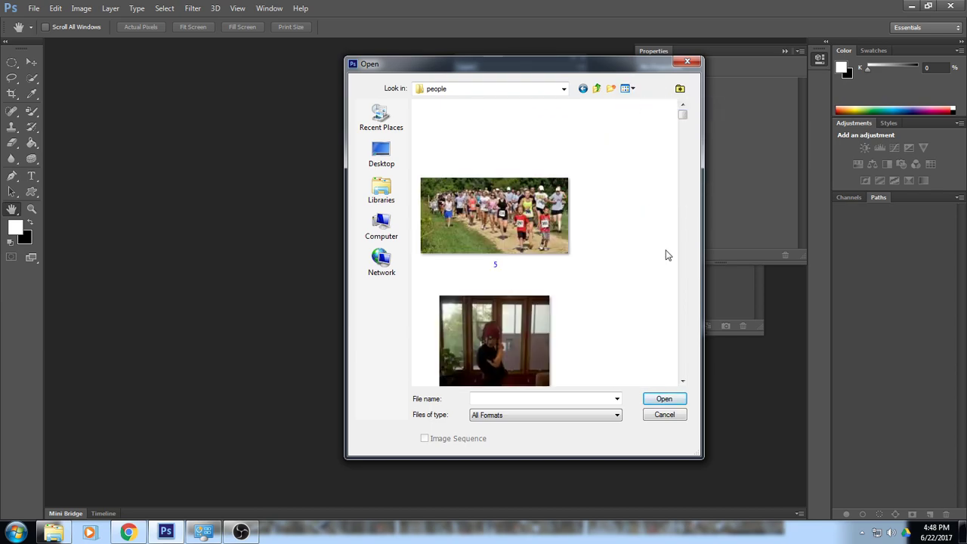
{"action": "left_click", "coordinate": [683, 381]}
{"action": "left_click", "coordinate": [682, 380]}
{"action": "left_click", "coordinate": [682, 381]}
{"action": "left_click", "coordinate": [682, 381]}
{"action": "left_click", "coordinate": [683, 380]}
{"action": "left_click", "coordinate": [682, 380]}
{"action": "left_click", "coordinate": [682, 381]}
{"action": "left_click", "coordinate": [682, 380]}
{"action": "left_click", "coordinate": [682, 381]}
{"action": "left_click", "coordinate": [682, 381]}
{"action": "left_click", "coordinate": [682, 381]}
{"action": "left_click", "coordinate": [682, 381]}
{"action": "left_click", "coordinate": [682, 381]}
{"action": "left_click", "coordinate": [683, 381]}
{"action": "left_click", "coordinate": [683, 381]}
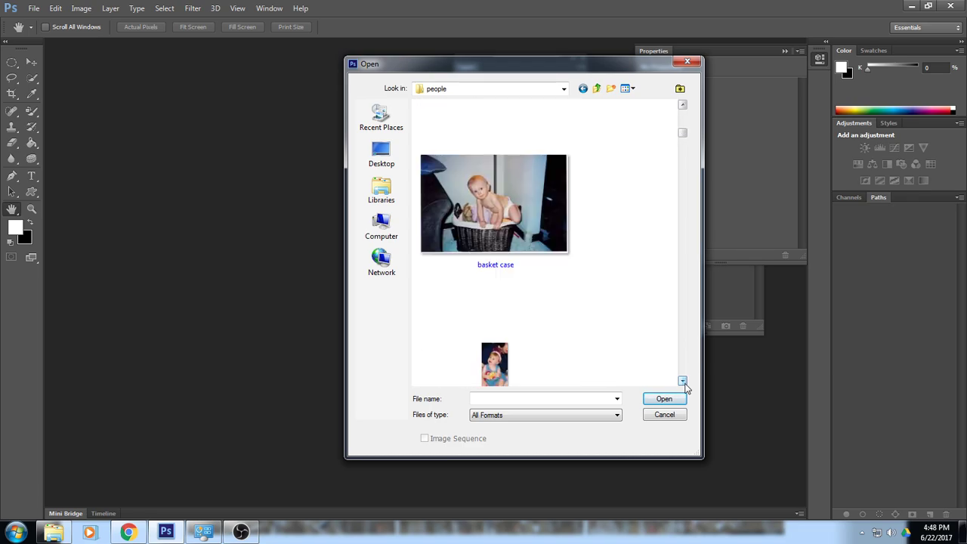
{"action": "left_click", "coordinate": [682, 381]}
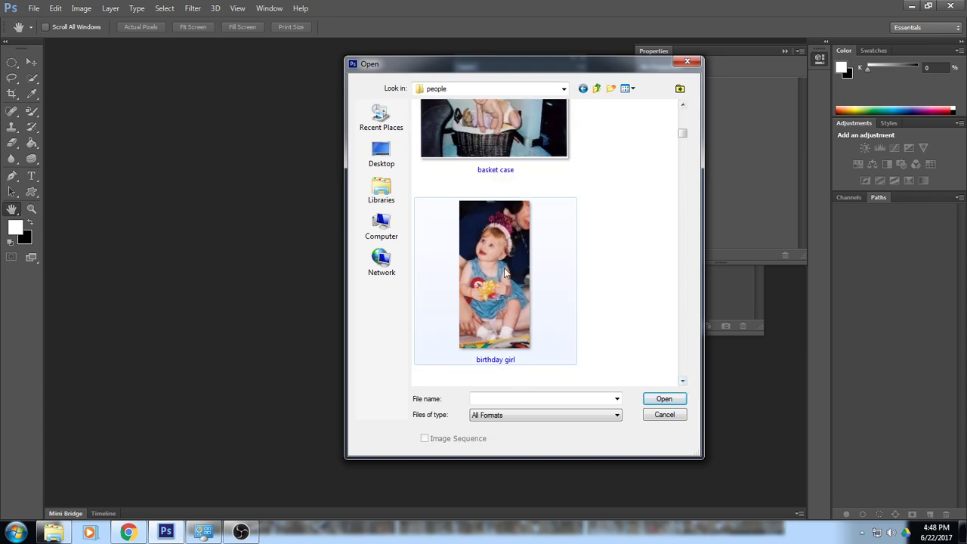
{"action": "left_click", "coordinate": [491, 293]}
{"action": "left_click", "coordinate": [662, 399]}
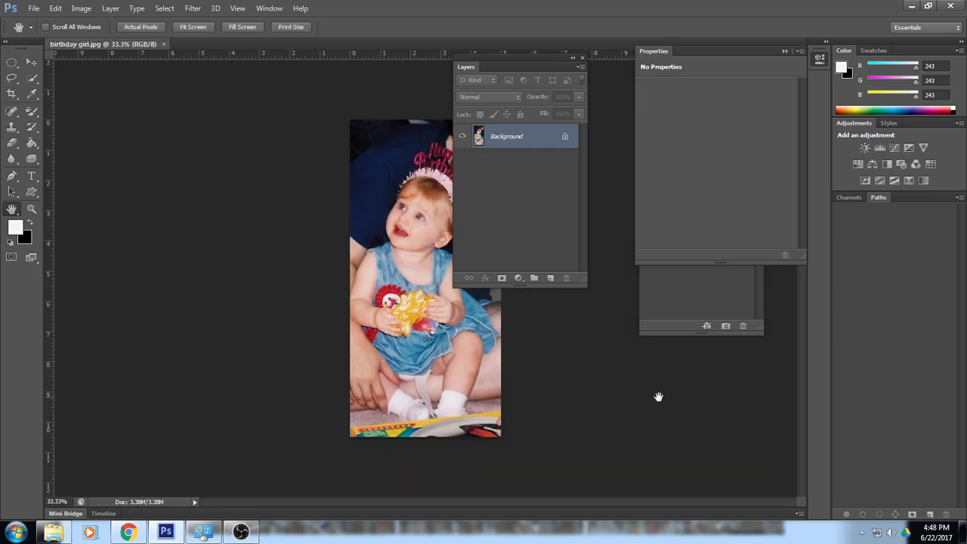
Step: Move the Layers panel off the photo and fit the image on screen
{"action": "left_click_drag", "start_coordinate": [557, 56], "coordinate": [743, 155]}
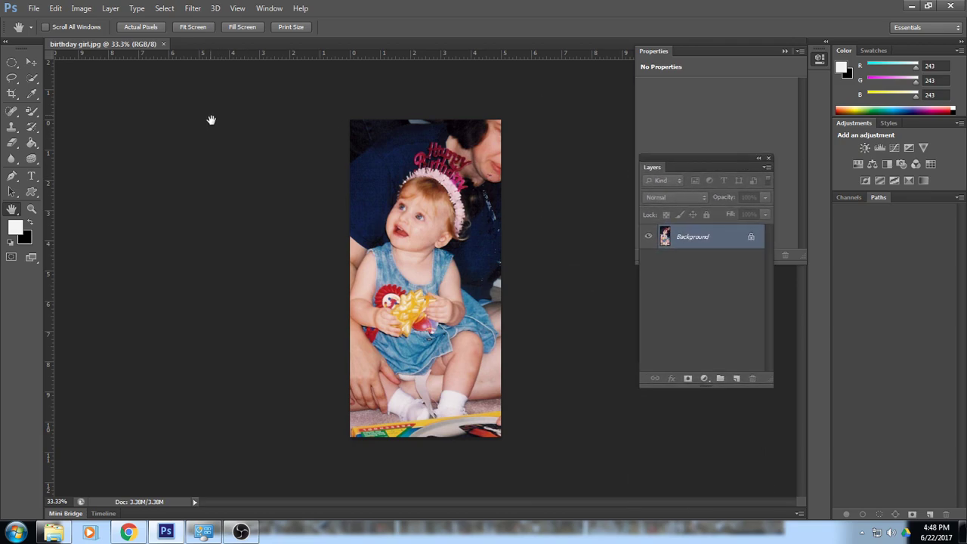
{"action": "left_click", "coordinate": [237, 9]}
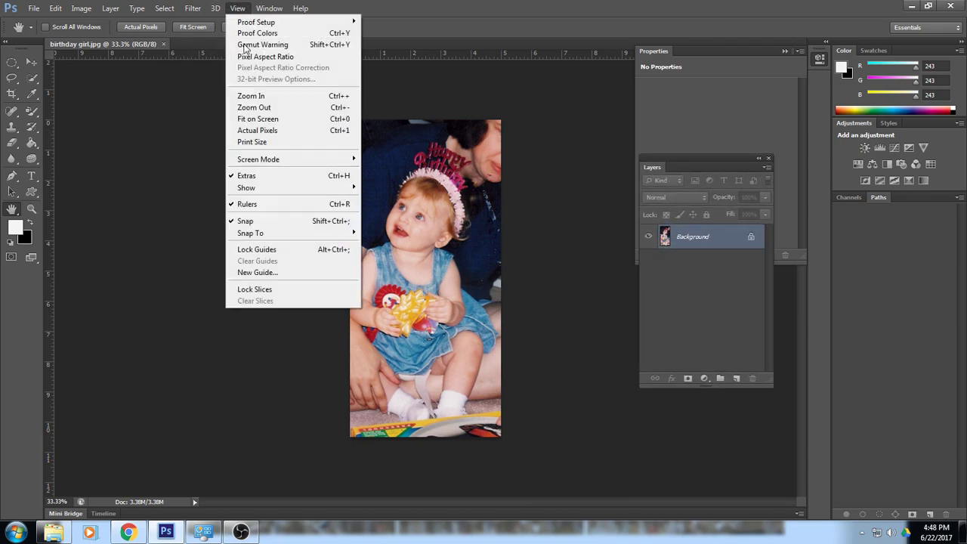
{"action": "left_click", "coordinate": [260, 118]}
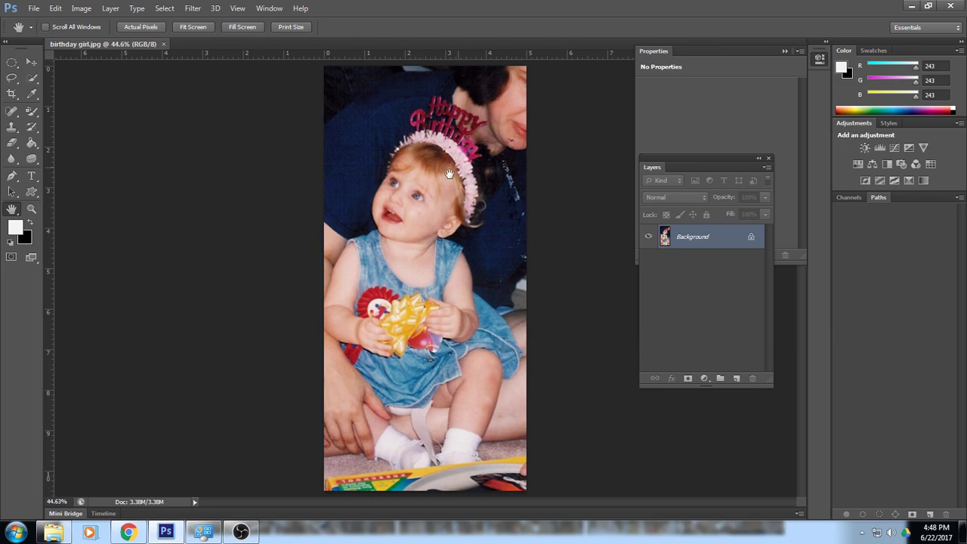
Step: Try the Desaturate adjustment on the photo and undo it
{"action": "left_click", "coordinate": [82, 10]}
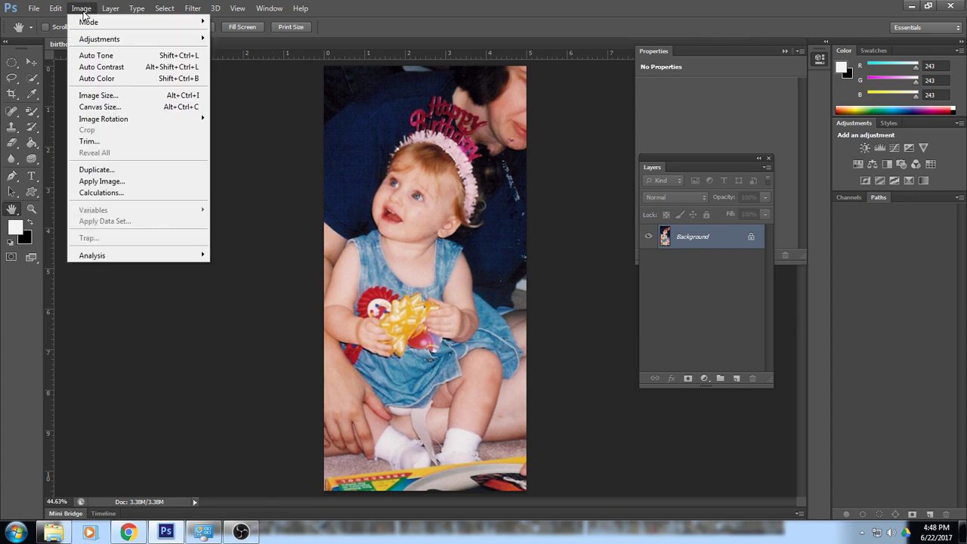
{"action": "mouse_move", "coordinate": [89, 40]}
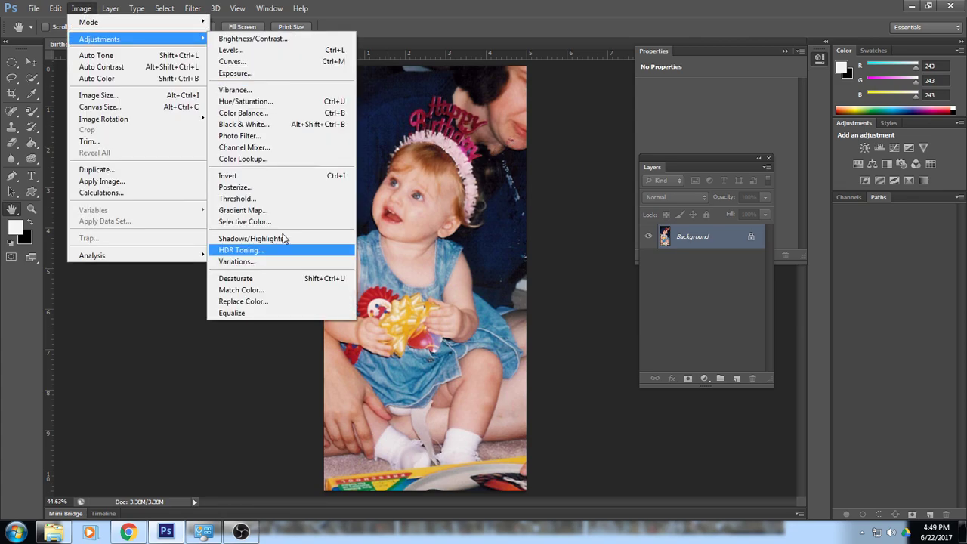
{"action": "left_click", "coordinate": [269, 278]}
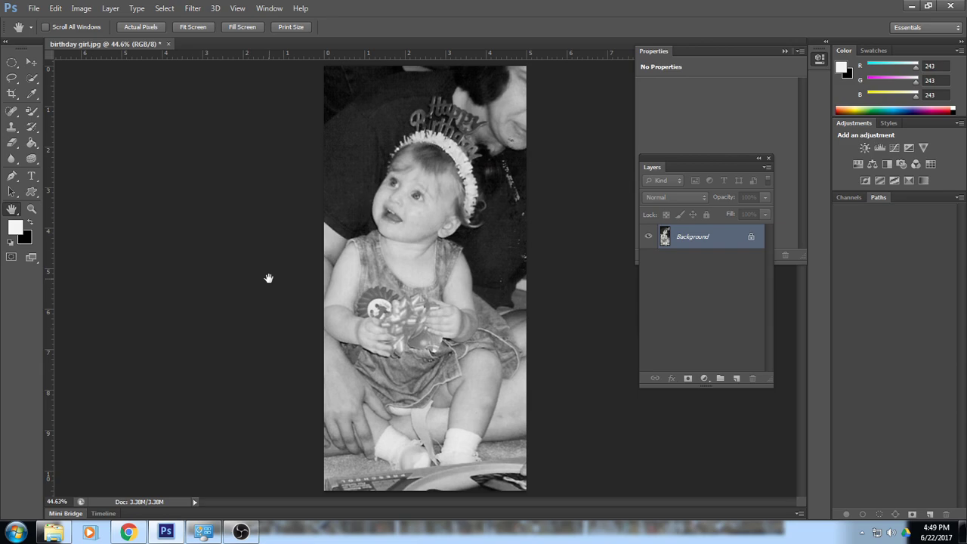
{"action": "left_click", "coordinate": [56, 9]}
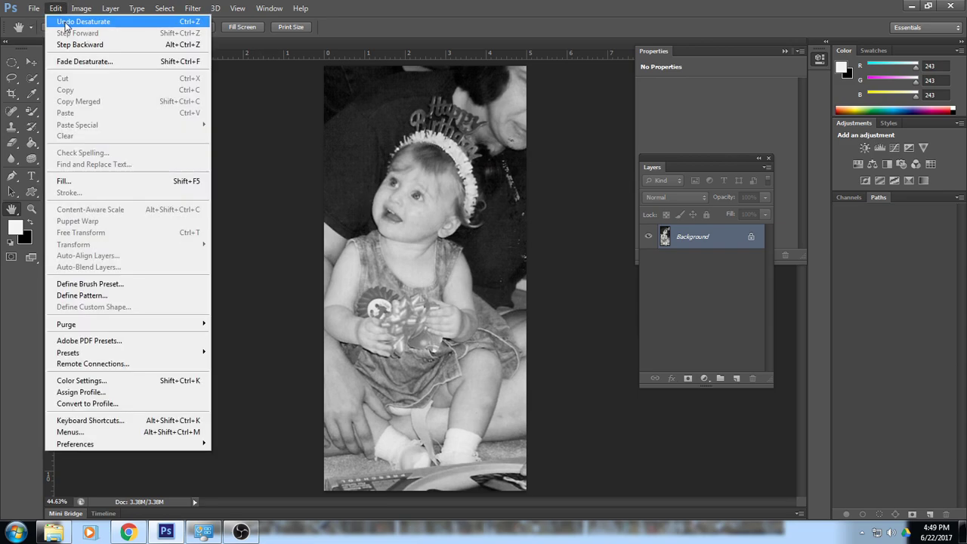
{"action": "left_click", "coordinate": [66, 24]}
Step: Remove the photo's color with a Hue/Saturation adjustment, setting Saturation to -100
{"action": "left_click", "coordinate": [82, 8]}
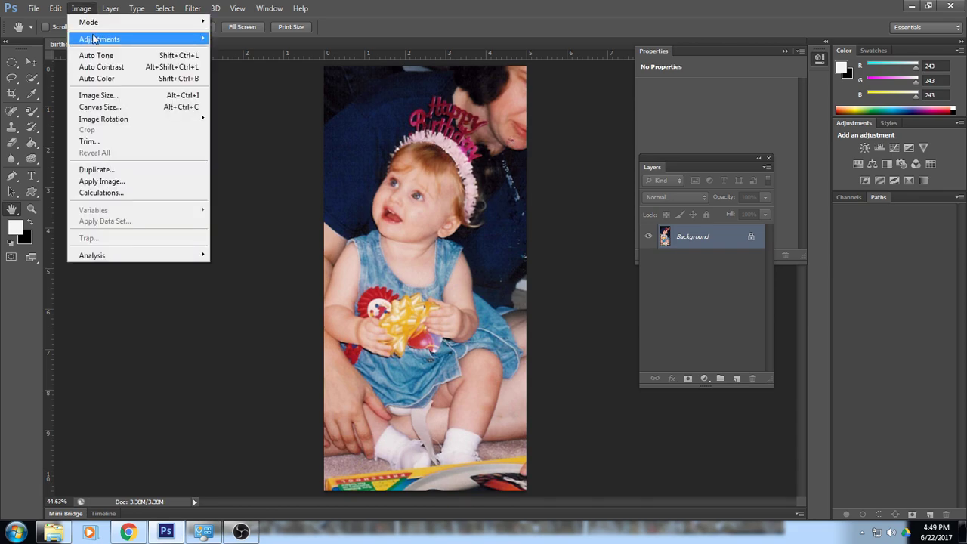
{"action": "mouse_move", "coordinate": [165, 39]}
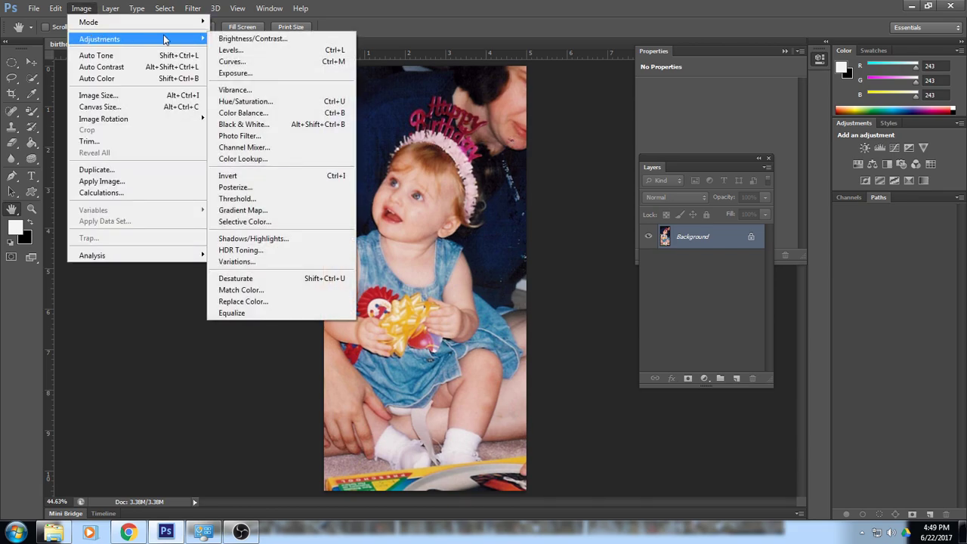
{"action": "left_click", "coordinate": [254, 100]}
{"action": "left_click_drag", "start_coordinate": [560, 305], "coordinate": [500, 306]}
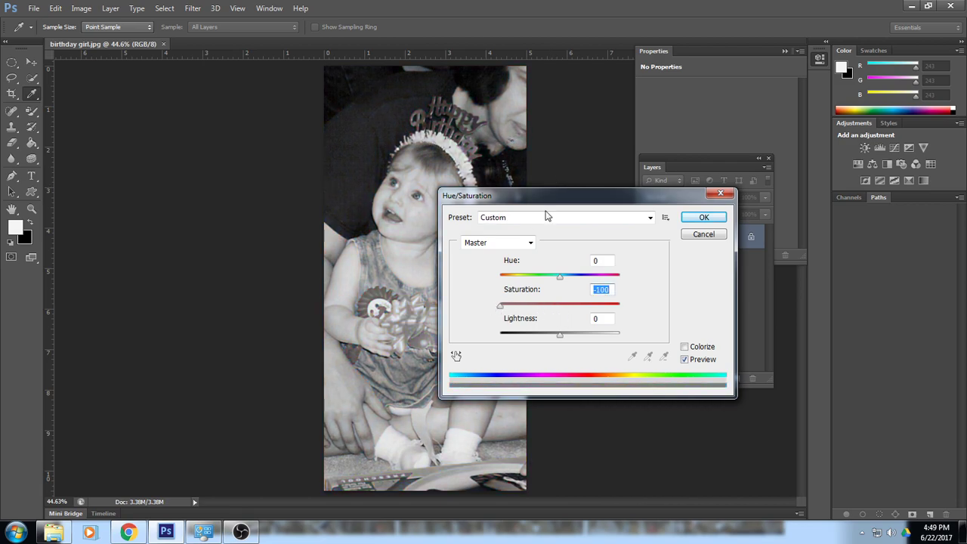
{"action": "left_click_drag", "start_coordinate": [538, 197], "coordinate": [661, 255]}
{"action": "left_click_drag", "start_coordinate": [624, 363], "coordinate": [632, 364]}
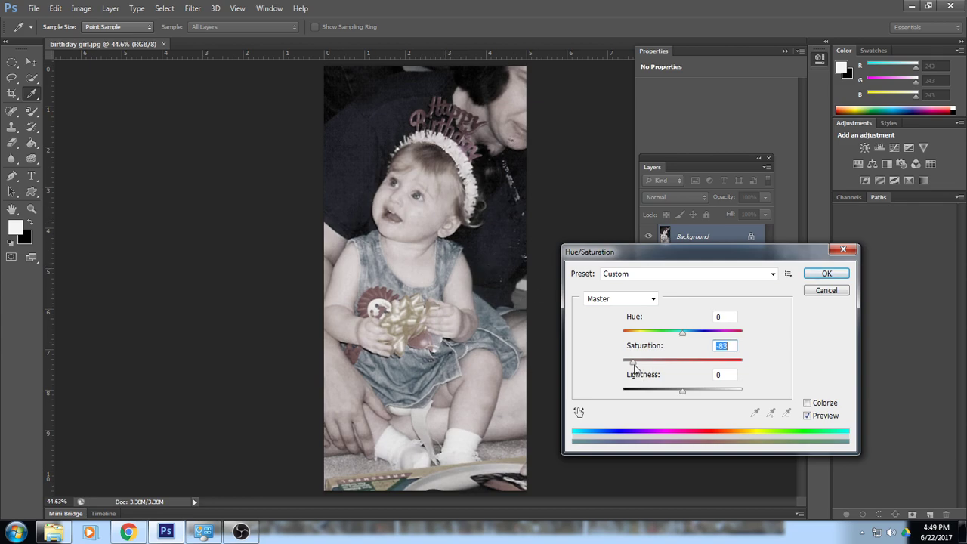
{"action": "left_click_drag", "start_coordinate": [634, 364], "coordinate": [619, 367]}
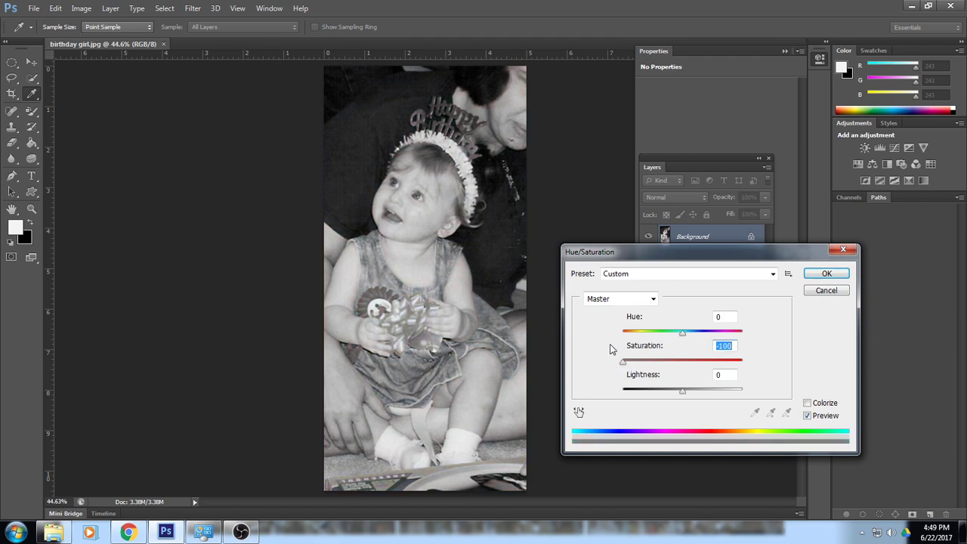
{"action": "left_click", "coordinate": [819, 273]}
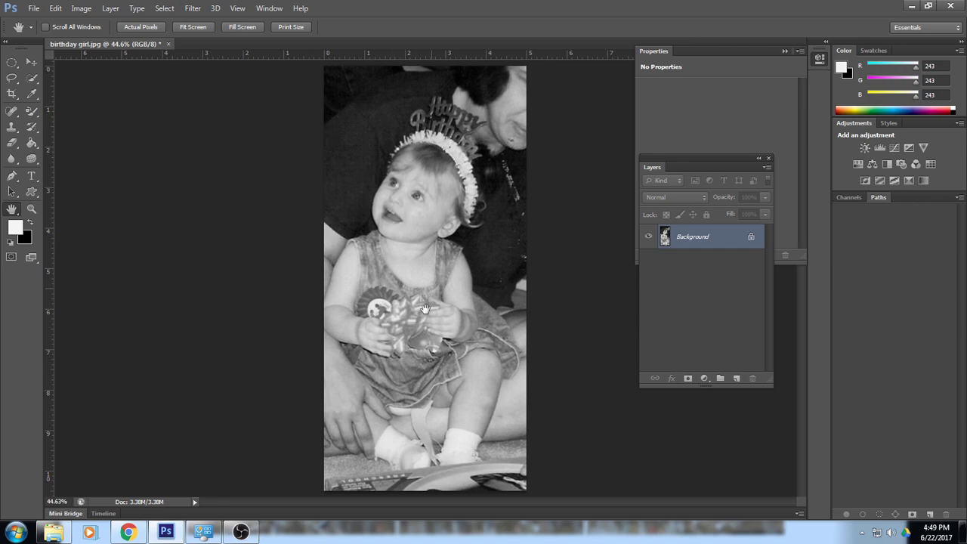
Step: Apply a Levels adjustment with input levels 5, 0.90 and 239, comparing it with the original in the preview
{"action": "left_click", "coordinate": [81, 8]}
{"action": "mouse_move", "coordinate": [84, 40]}
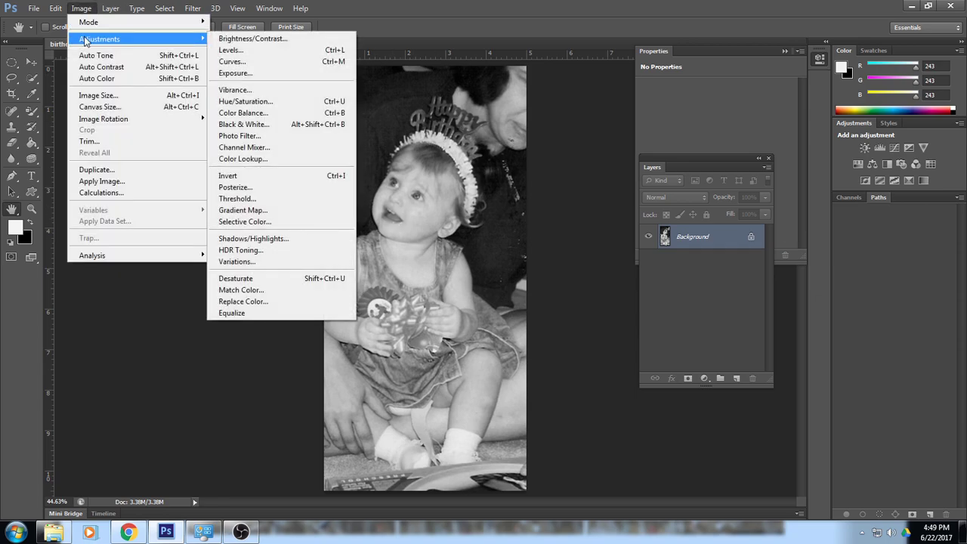
{"action": "left_click", "coordinate": [222, 53]}
{"action": "left_click_drag", "start_coordinate": [538, 112], "coordinate": [718, 254]}
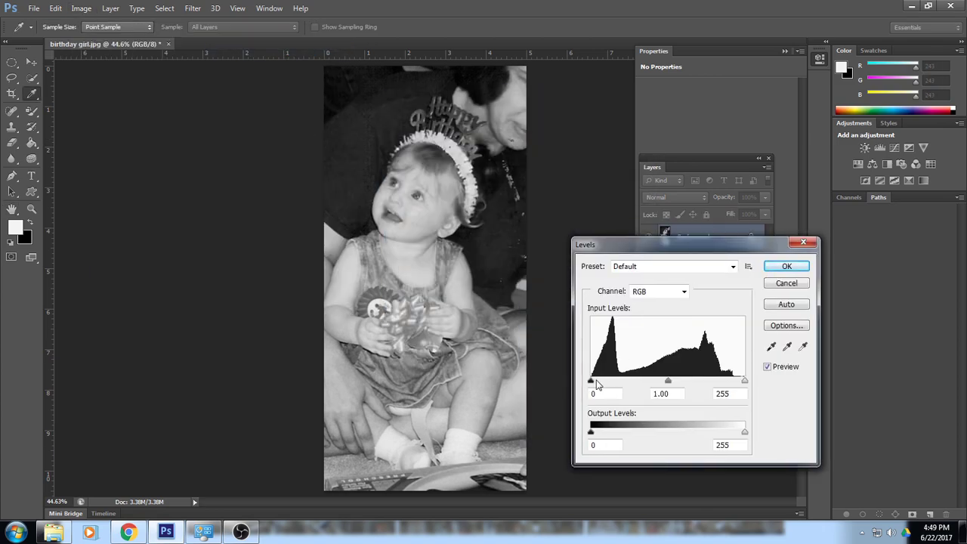
{"action": "left_click_drag", "start_coordinate": [591, 384], "coordinate": [594, 383]}
{"action": "mouse_move", "coordinate": [669, 382]}
{"action": "left_mouse_down"}
{"action": "mouse_move", "coordinate": [651, 385]}
{"action": "mouse_move", "coordinate": [676, 385]}
{"action": "left_mouse_up"}
{"action": "left_click_drag", "start_coordinate": [744, 381], "coordinate": [734, 384]}
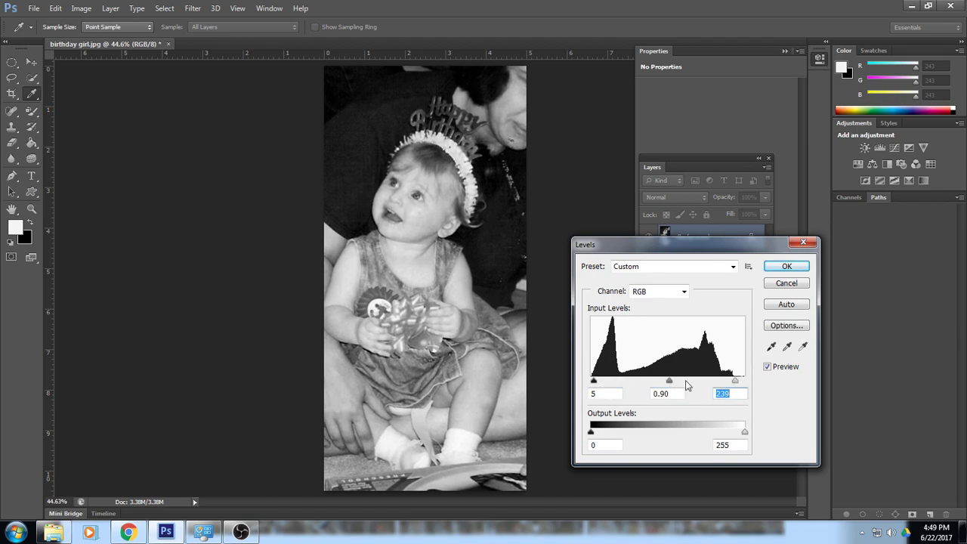
{"action": "left_click", "coordinate": [767, 367]}
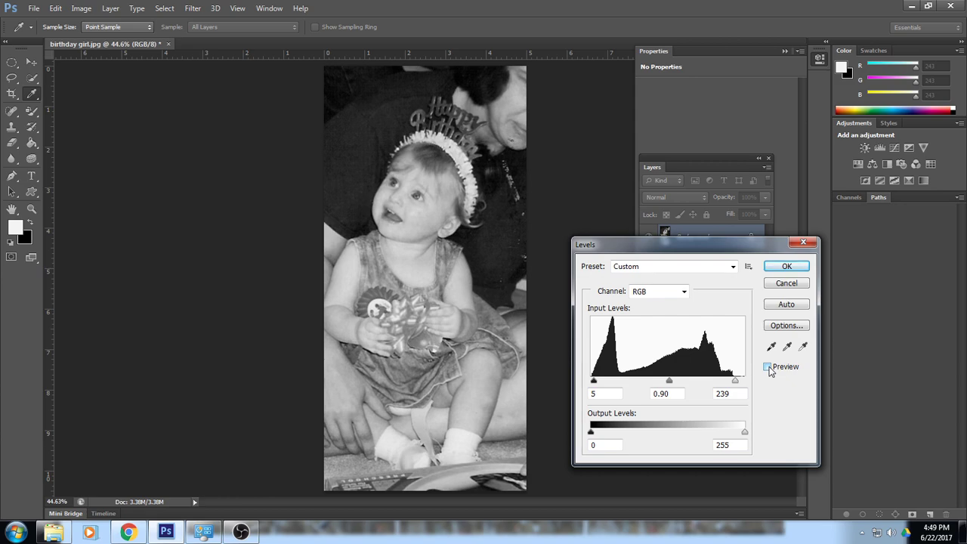
{"action": "left_click", "coordinate": [767, 367]}
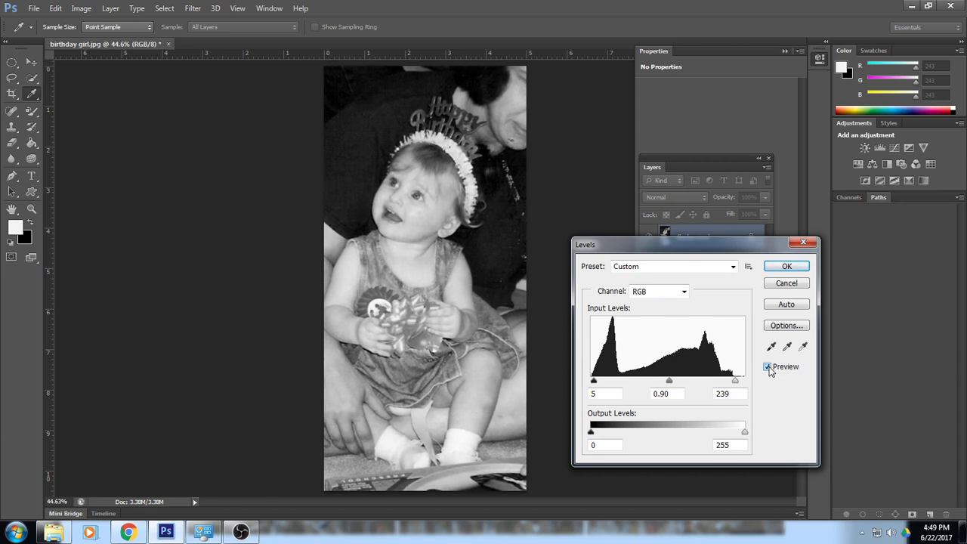
{"action": "left_click", "coordinate": [790, 269]}
Step: Choose the Burn tool and enlarge its brush to 112 px
{"action": "left_click_drag", "start_coordinate": [35, 161], "coordinate": [62, 161]}
{"action": "left_click", "coordinate": [67, 172]}
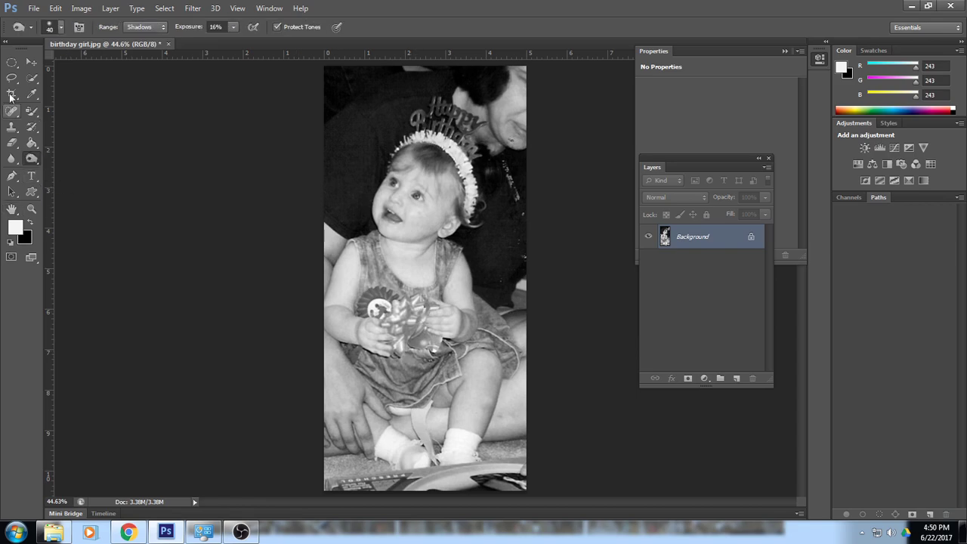
{"action": "left_click", "coordinate": [62, 26]}
{"action": "left_click_drag", "start_coordinate": [41, 65], "coordinate": [59, 67]}
{"action": "left_click", "coordinate": [421, 316]}
{"action": "left_click", "coordinate": [57, 28]}
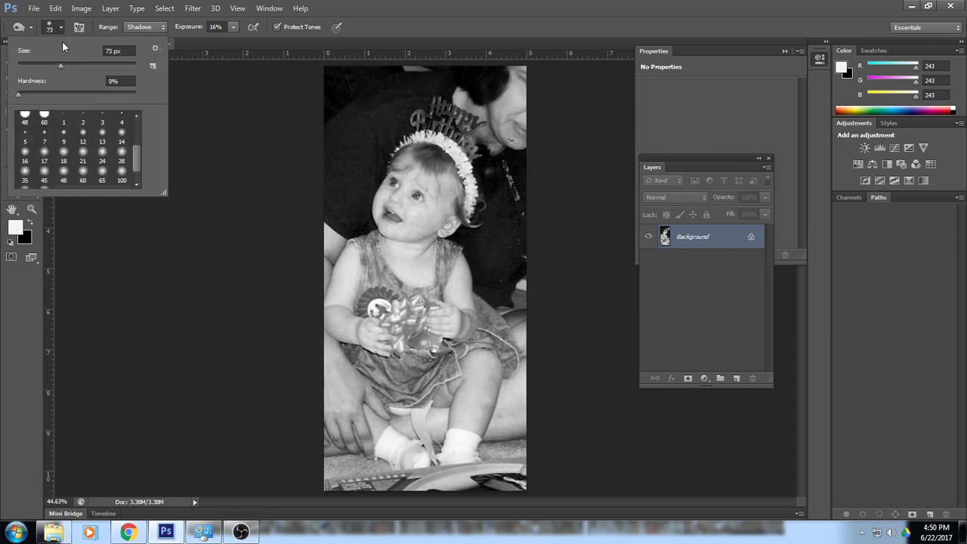
{"action": "left_click_drag", "start_coordinate": [61, 66], "coordinate": [78, 67]}
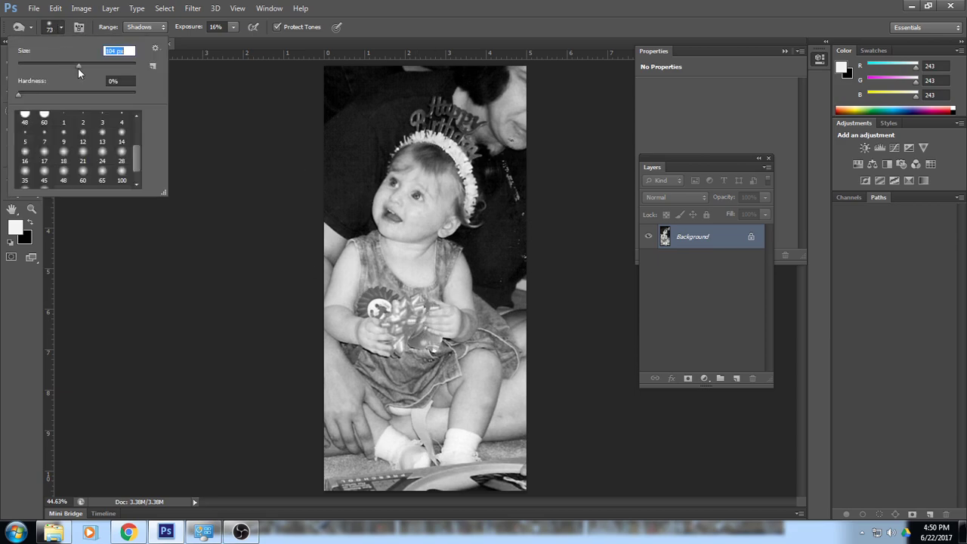
{"action": "left_click", "coordinate": [436, 305]}
Step: Burn the shadows over the gift bow, the rosette and the front of the girl's dress
{"action": "mouse_move", "coordinate": [439, 319]}
{"action": "left_mouse_down"}
{"action": "mouse_move", "coordinate": [430, 306]}
{"action": "mouse_move", "coordinate": [443, 286]}
{"action": "mouse_move", "coordinate": [379, 312]}
{"action": "mouse_move", "coordinate": [374, 349]}
{"action": "mouse_move", "coordinate": [414, 341]}
{"action": "left_mouse_up"}
{"action": "mouse_move", "coordinate": [377, 293]}
{"action": "left_mouse_down"}
{"action": "mouse_move", "coordinate": [368, 302]}
{"action": "mouse_move", "coordinate": [386, 315]}
{"action": "left_mouse_up"}
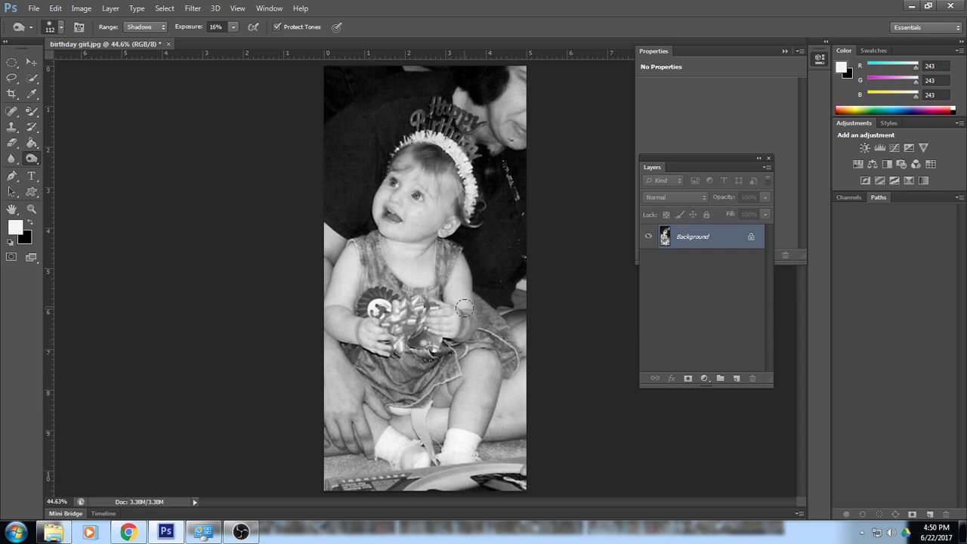
{"action": "left_click_drag", "start_coordinate": [430, 284], "coordinate": [417, 292]}
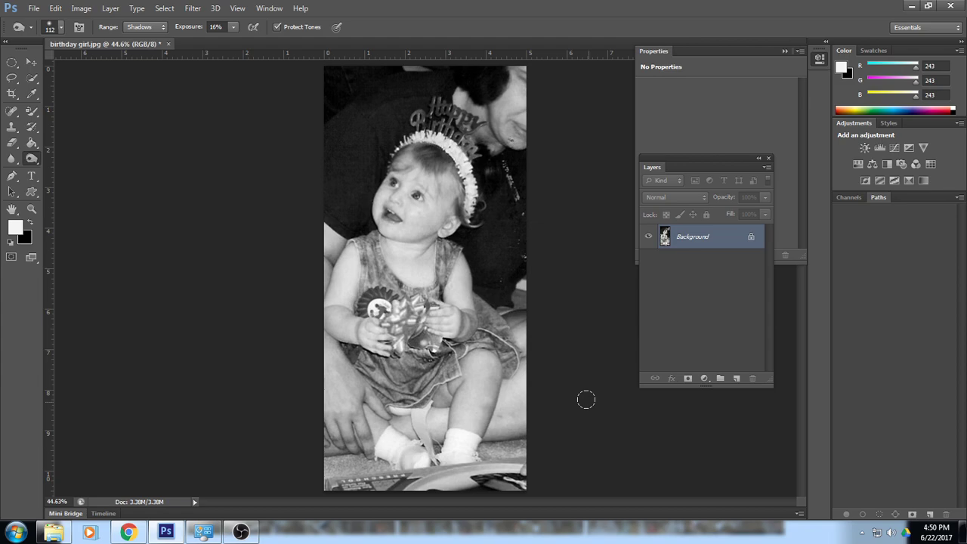
Step: Save the photo as a JPEG named "black and white" in the lessons folder inside computer graphics on the H: drive
{"action": "left_click", "coordinate": [34, 8]}
{"action": "left_click", "coordinate": [58, 153]}
{"action": "left_click", "coordinate": [378, 223]}
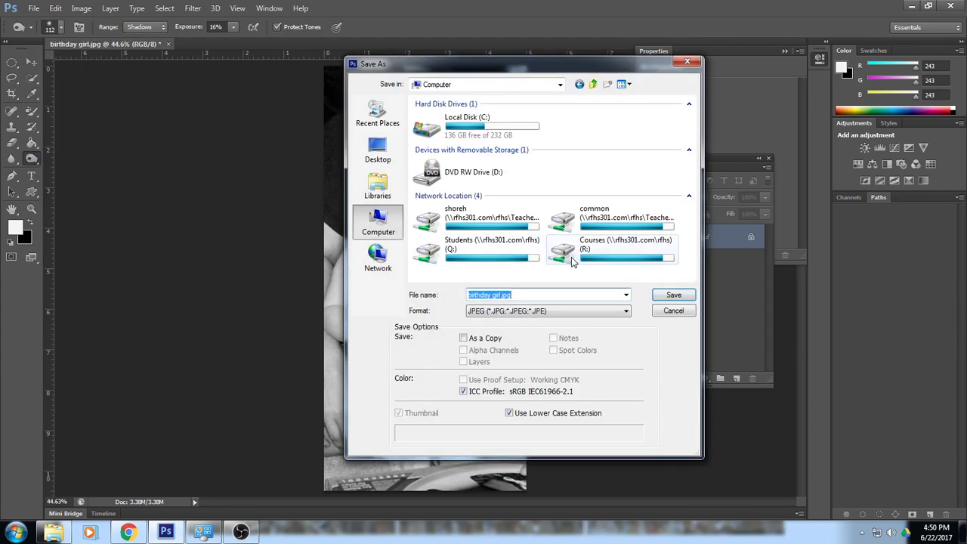
{"action": "double_click", "coordinate": [476, 227]}
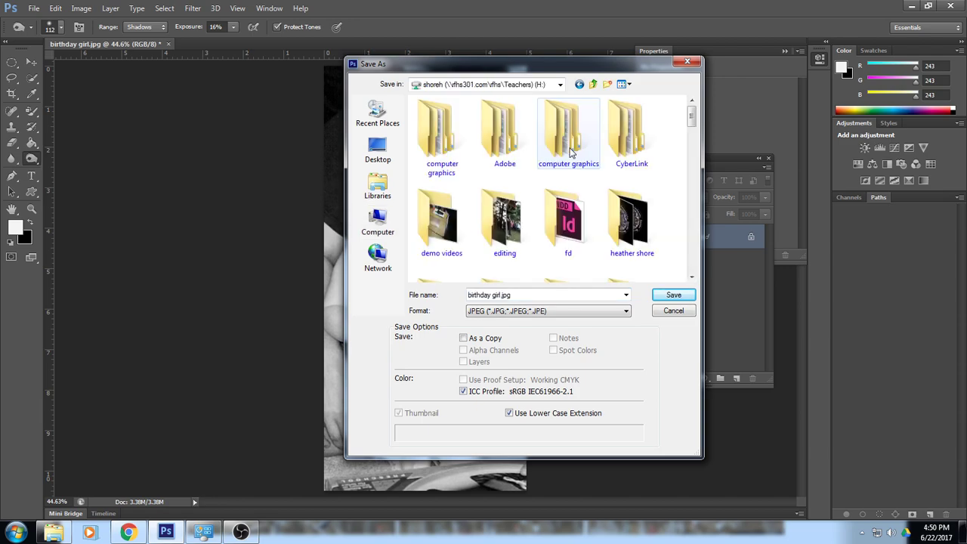
{"action": "double_click", "coordinate": [563, 148]}
{"action": "double_click", "coordinate": [442, 115]}
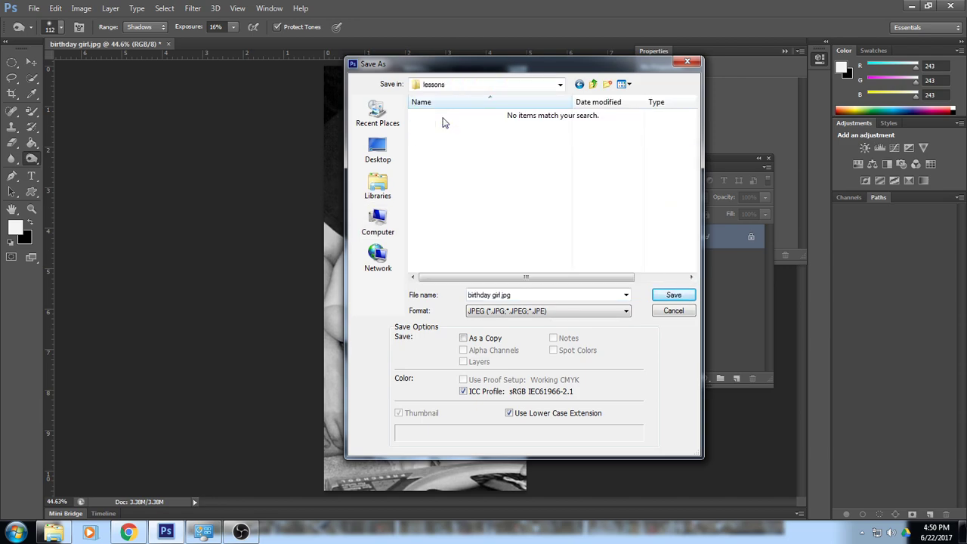
{"action": "left_click", "coordinate": [530, 295]}
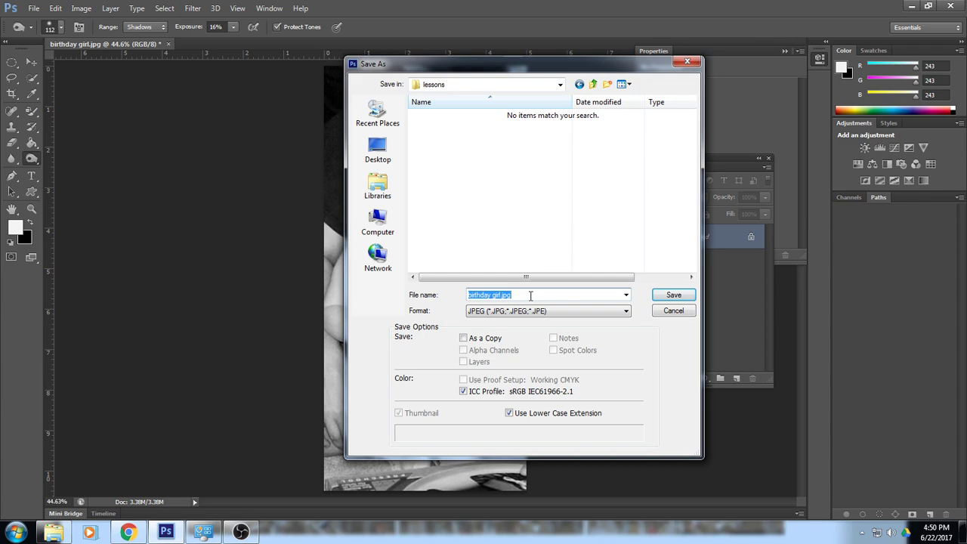
{"action": "type", "text": "black and white"}
{"action": "left_click", "coordinate": [671, 295]}
{"action": "left_click", "coordinate": [550, 138]}
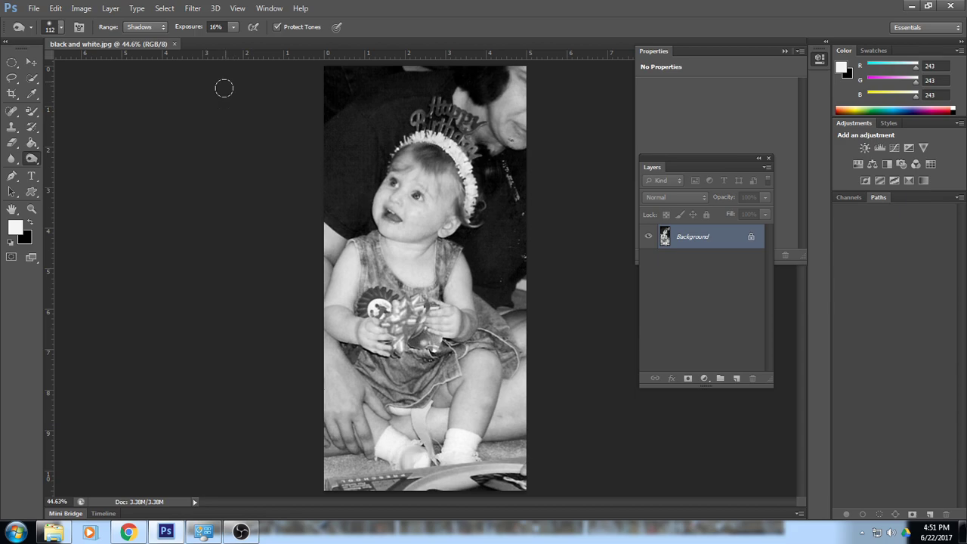
Step: Close the finished photo and open old lady.jpg from Art > digital image archives > people on the Courses (R:) drive
{"action": "left_click", "coordinate": [174, 44]}
{"action": "left_click", "coordinate": [34, 9]}
{"action": "left_click", "coordinate": [43, 34]}
{"action": "left_click", "coordinate": [382, 231]}
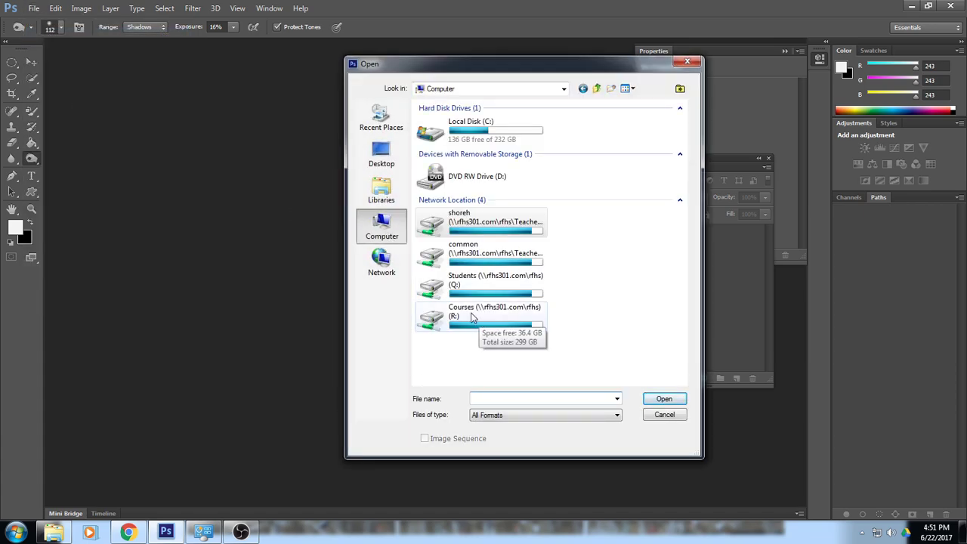
{"action": "double_click", "coordinate": [479, 321]}
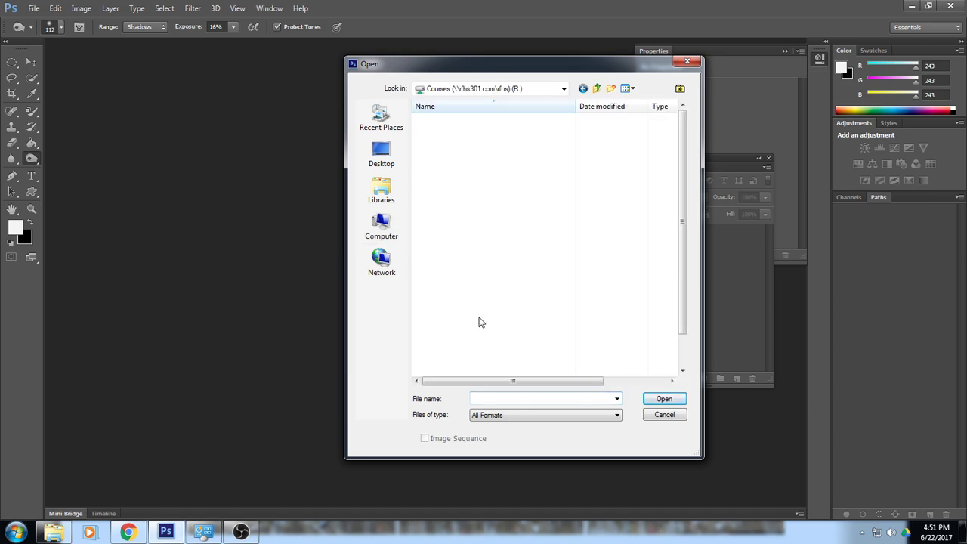
{"action": "scroll", "coordinate": [521, 257], "scroll_direction": "down", "scroll_amount": 1}
{"action": "double_click", "coordinate": [466, 364]}
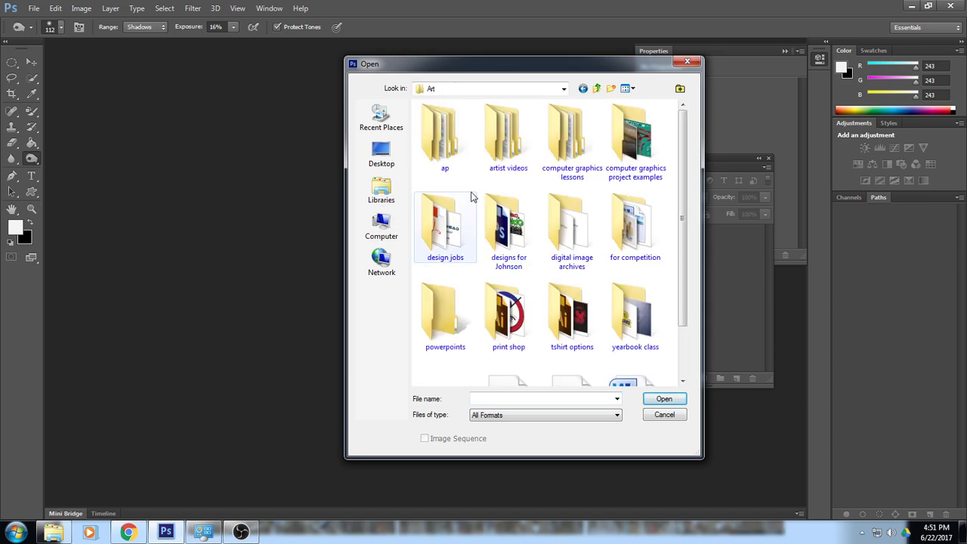
{"action": "double_click", "coordinate": [552, 228]}
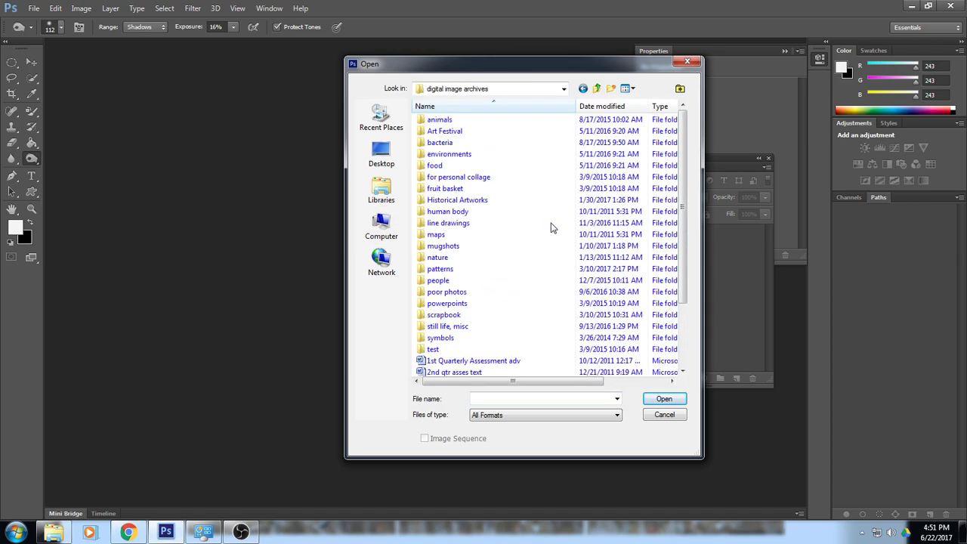
{"action": "double_click", "coordinate": [468, 284]}
{"action": "left_click_drag", "start_coordinate": [682, 115], "coordinate": [671, 299]}
{"action": "left_click", "coordinate": [509, 145]}
{"action": "left_click", "coordinate": [648, 399]}
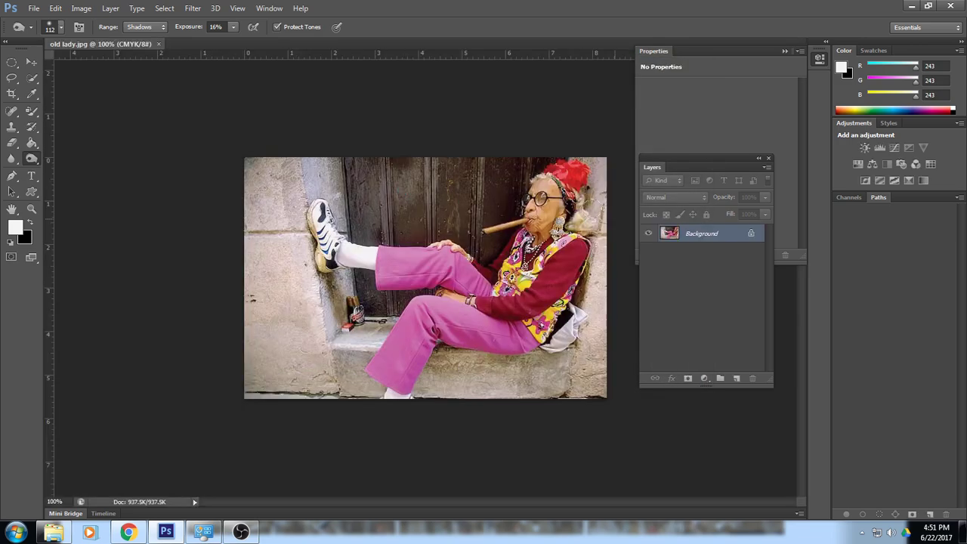
Step: Clear the floating Layers, Properties and History panels away from the workspace
{"action": "left_click", "coordinate": [767, 157]}
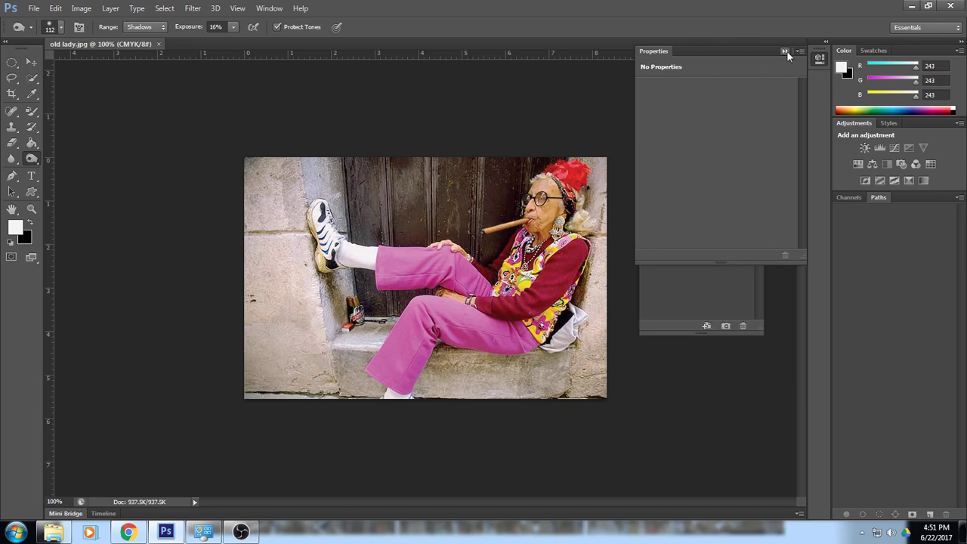
{"action": "left_click", "coordinate": [785, 52]}
{"action": "left_click", "coordinate": [759, 76]}
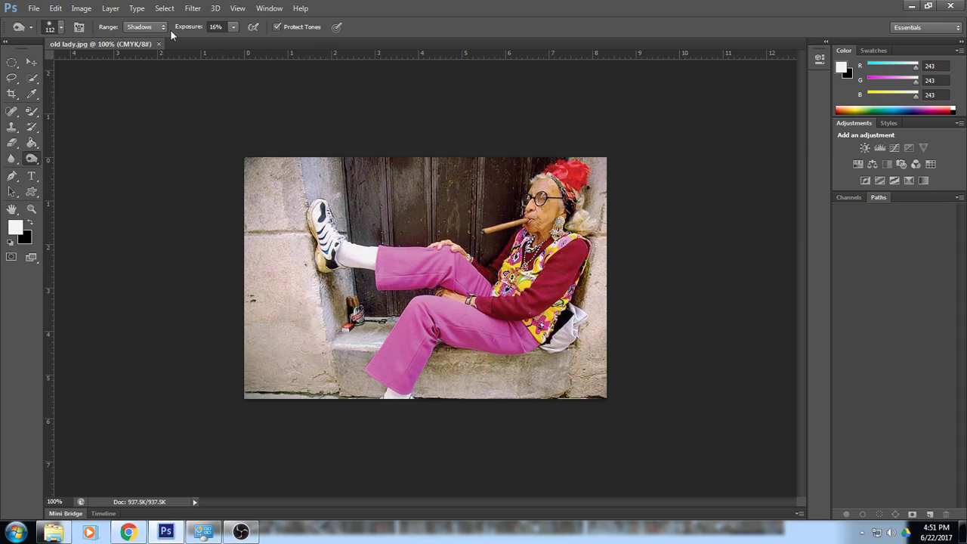
Step: Remove the color from the old lady photo with the Desaturate adjustment
{"action": "left_click", "coordinate": [81, 8]}
{"action": "mouse_move", "coordinate": [98, 39]}
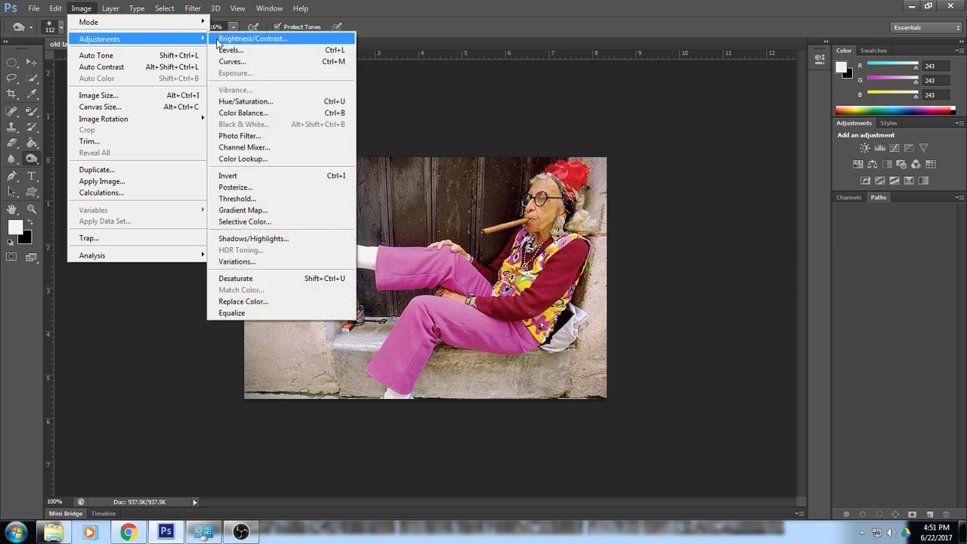
{"action": "left_click", "coordinate": [289, 280]}
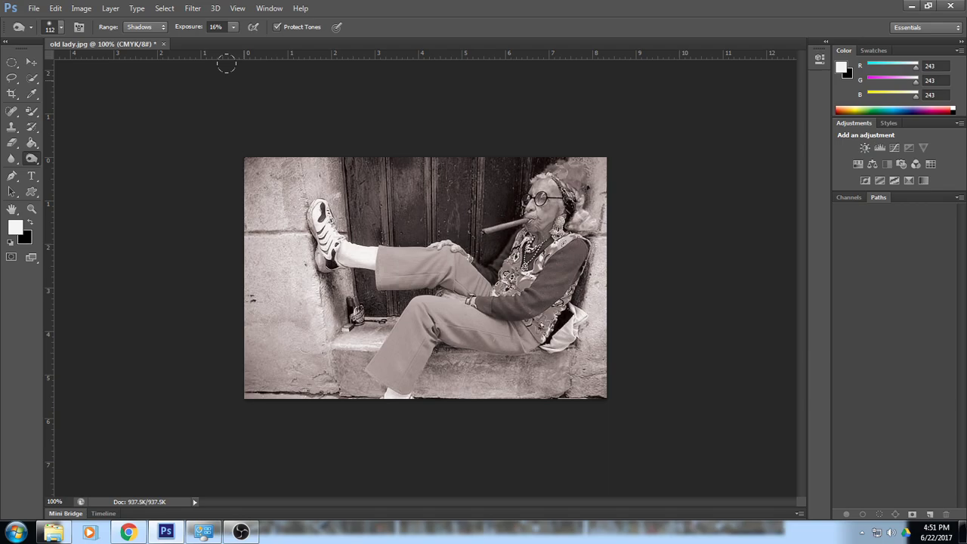
Step: Choose the History Brush tool and set its brush size to 39 px
{"action": "left_click", "coordinate": [31, 129]}
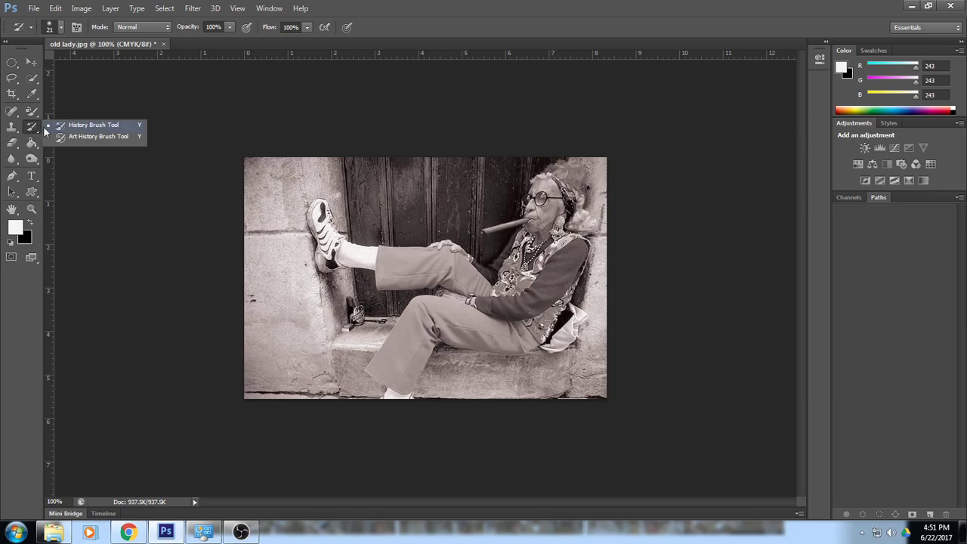
{"action": "left_click", "coordinate": [74, 130]}
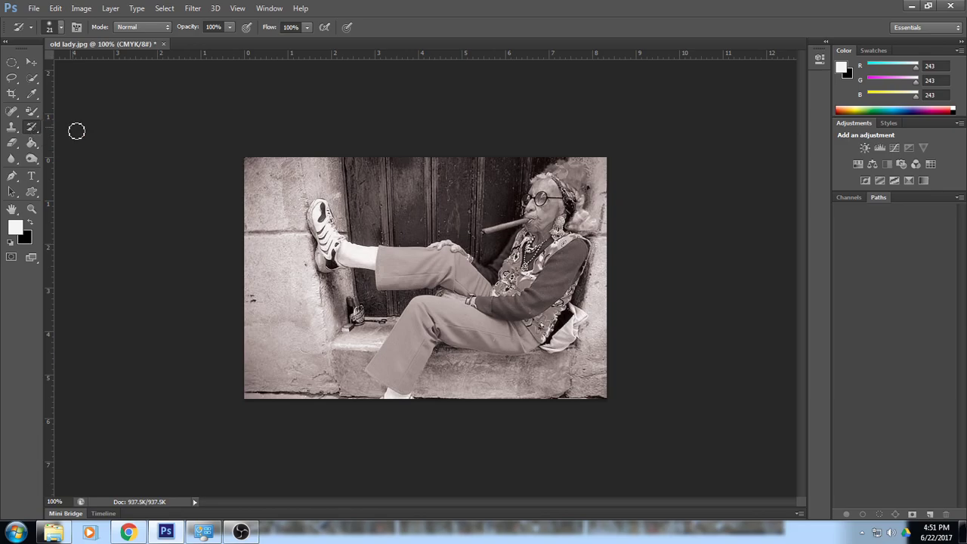
{"action": "left_click", "coordinate": [62, 27]}
{"action": "left_click_drag", "start_coordinate": [41, 63], "coordinate": [49, 65]}
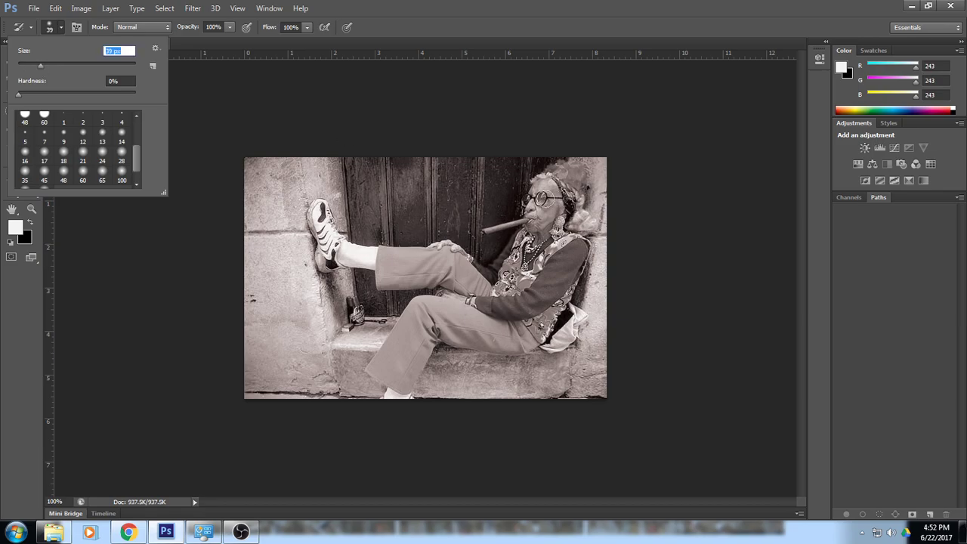
Step: Paint the original color back over the woman's face, headscarf, cigar, vest and near sleeve with the History Brush at full opacity
{"action": "mouse_move", "coordinate": [527, 230]}
{"action": "left_mouse_down"}
{"action": "mouse_move", "coordinate": [504, 279]}
{"action": "mouse_move", "coordinate": [525, 264]}
{"action": "mouse_move", "coordinate": [517, 285]}
{"action": "mouse_move", "coordinate": [570, 240]}
{"action": "mouse_move", "coordinate": [546, 236]}
{"action": "mouse_move", "coordinate": [541, 219]}
{"action": "mouse_move", "coordinate": [550, 189]}
{"action": "mouse_move", "coordinate": [557, 226]}
{"action": "mouse_move", "coordinate": [558, 183]}
{"action": "left_mouse_up"}
{"action": "left_click_drag", "start_coordinate": [524, 223], "coordinate": [484, 231]}
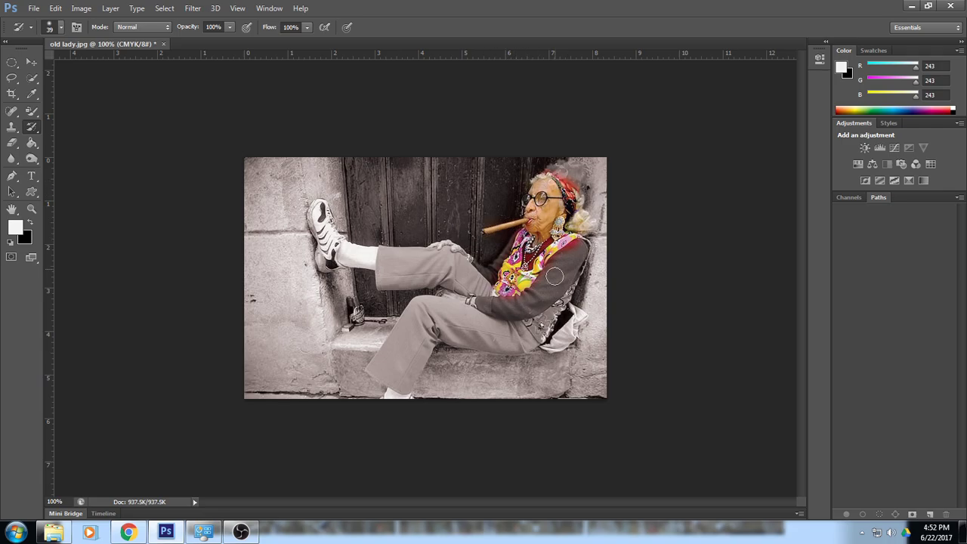
{"action": "mouse_move", "coordinate": [571, 244]}
{"action": "left_mouse_down"}
{"action": "mouse_move", "coordinate": [558, 267]}
{"action": "mouse_move", "coordinate": [578, 253]}
{"action": "mouse_move", "coordinate": [557, 292]}
{"action": "mouse_move", "coordinate": [503, 309]}
{"action": "mouse_move", "coordinate": [477, 305]}
{"action": "mouse_move", "coordinate": [504, 304]}
{"action": "mouse_move", "coordinate": [554, 285]}
{"action": "left_mouse_up"}
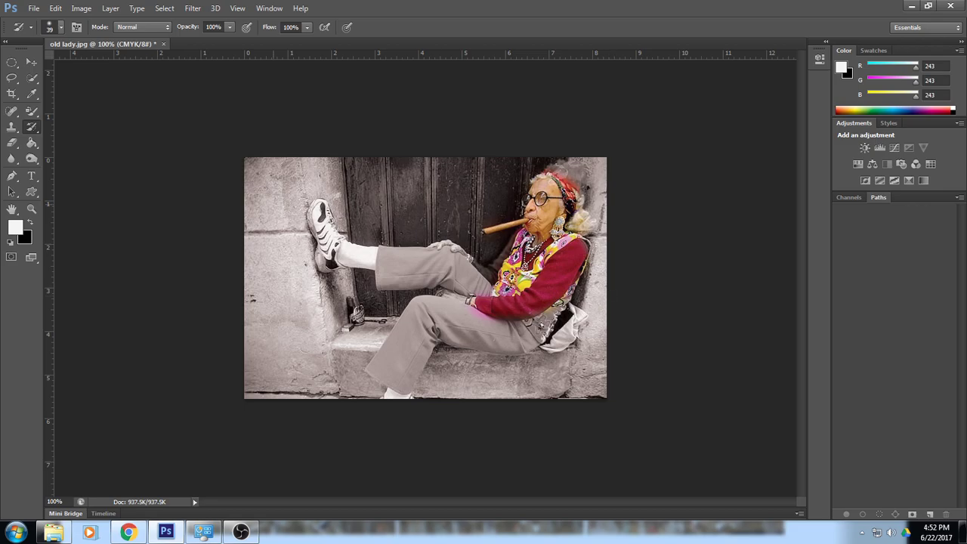
Step: Show the photo's history and step back to the Desaturate state, undoing the History Brush strokes
{"action": "left_click", "coordinate": [267, 9]}
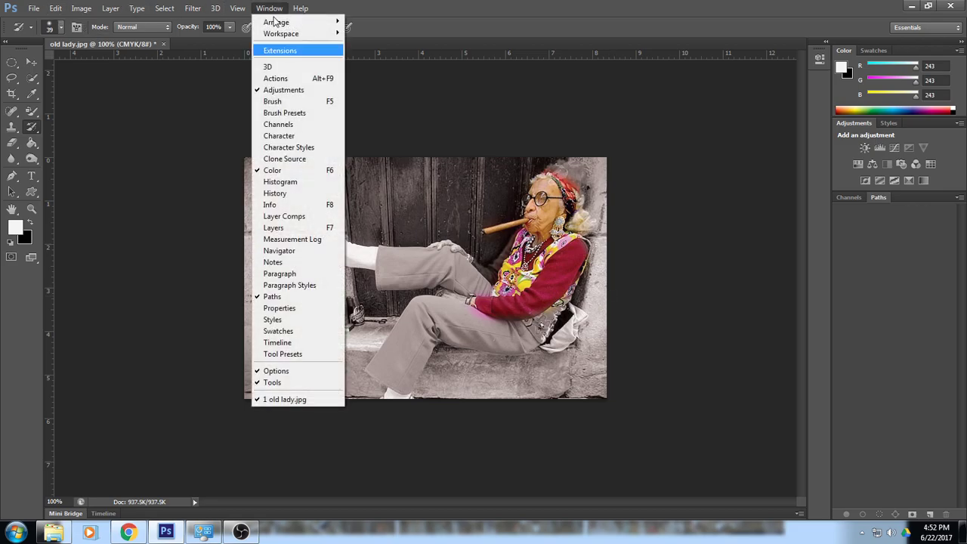
{"action": "left_click", "coordinate": [275, 193]}
{"action": "left_click", "coordinate": [699, 140]}
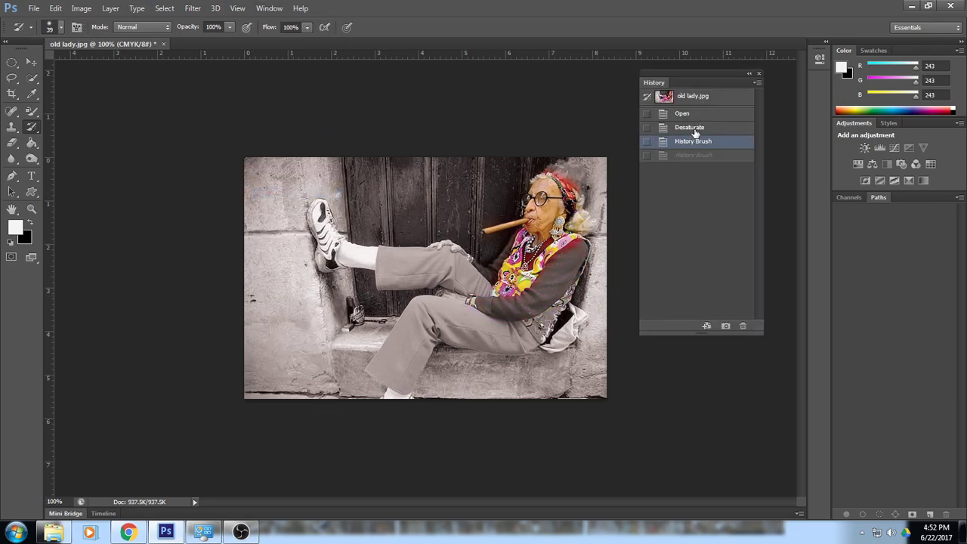
{"action": "left_click", "coordinate": [693, 129]}
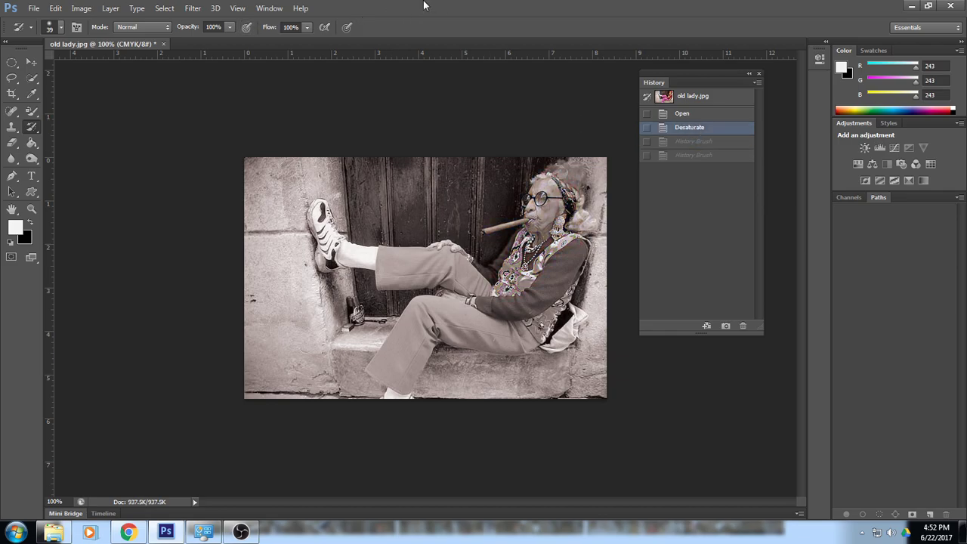
Step: Lower the History Brush opacity to 46% and paint muted color back over the woman's face, cigar, vest and sweater
{"action": "left_click", "coordinate": [229, 27]}
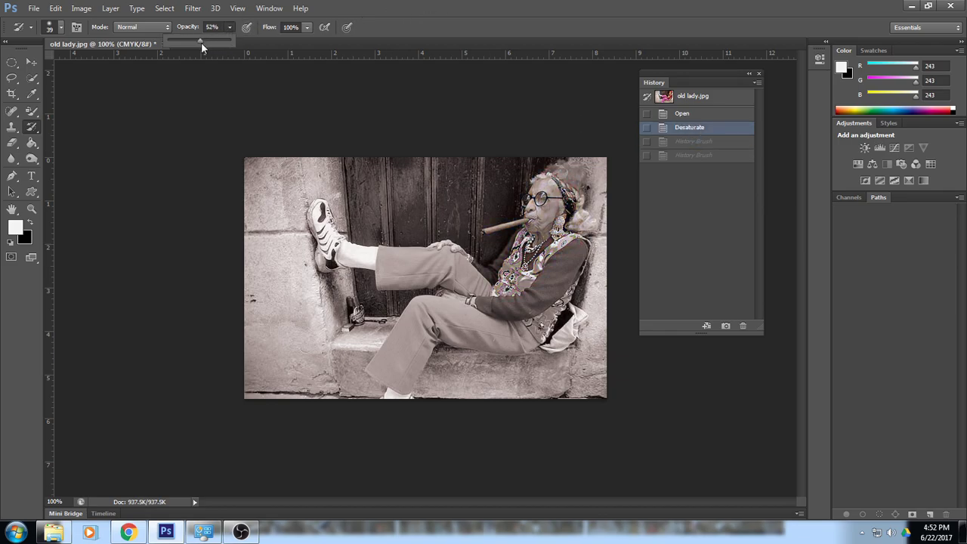
{"action": "left_click", "coordinate": [546, 201]}
{"action": "mouse_move", "coordinate": [536, 217]}
{"action": "left_mouse_down"}
{"action": "mouse_move", "coordinate": [540, 201]}
{"action": "mouse_move", "coordinate": [500, 230]}
{"action": "mouse_move", "coordinate": [532, 234]}
{"action": "mouse_move", "coordinate": [551, 253]}
{"action": "mouse_move", "coordinate": [525, 287]}
{"action": "mouse_move", "coordinate": [505, 282]}
{"action": "mouse_move", "coordinate": [513, 245]}
{"action": "mouse_move", "coordinate": [546, 272]}
{"action": "mouse_move", "coordinate": [543, 315]}
{"action": "mouse_move", "coordinate": [535, 303]}
{"action": "mouse_move", "coordinate": [544, 325]}
{"action": "mouse_move", "coordinate": [573, 262]}
{"action": "mouse_move", "coordinate": [533, 259]}
{"action": "mouse_move", "coordinate": [532, 235]}
{"action": "mouse_move", "coordinate": [635, 317]}
{"action": "left_mouse_up"}
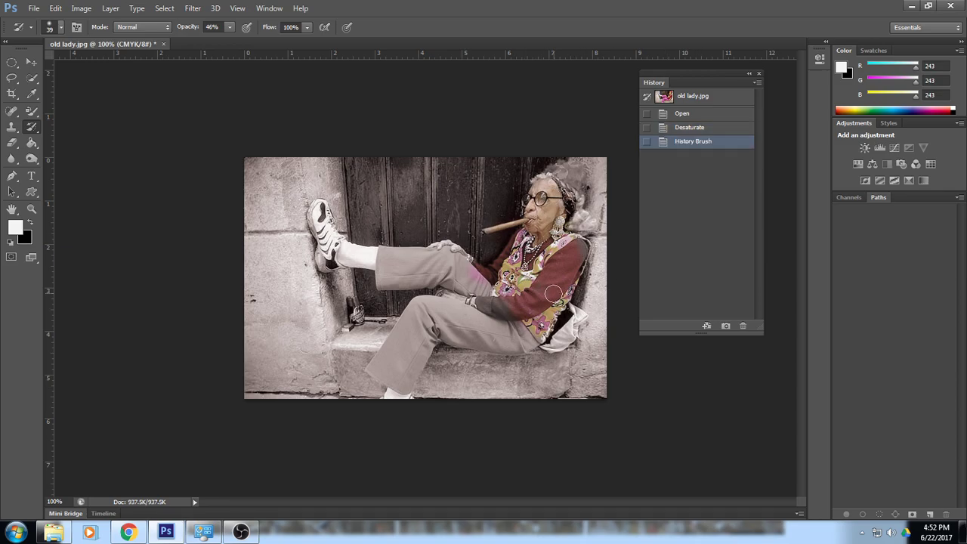
Step: Save the partly colored photo as a JPEG named "spot color" in the lessons folder inside computer graphics on the H: drive
{"action": "left_click", "coordinate": [34, 9]}
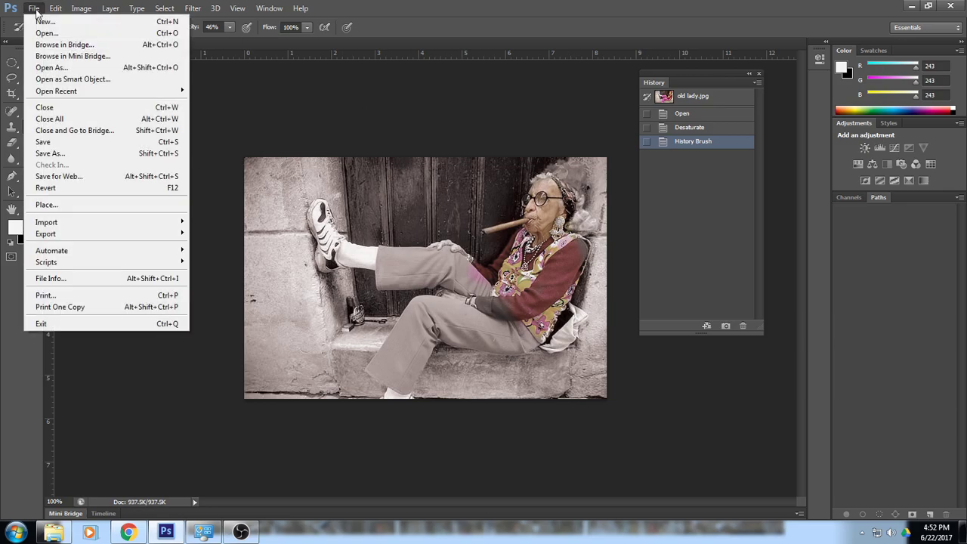
{"action": "left_click", "coordinate": [73, 154]}
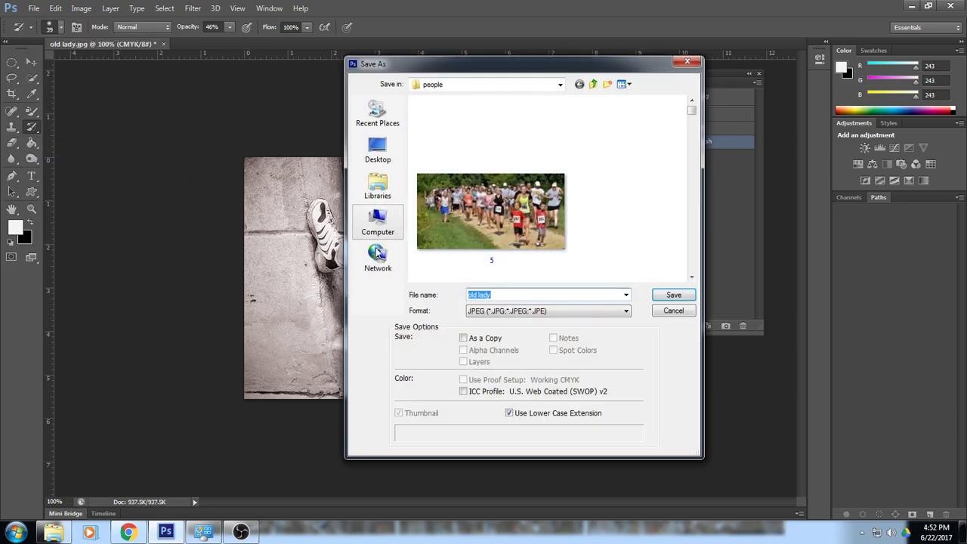
{"action": "left_click", "coordinate": [378, 227]}
{"action": "double_click", "coordinate": [488, 226]}
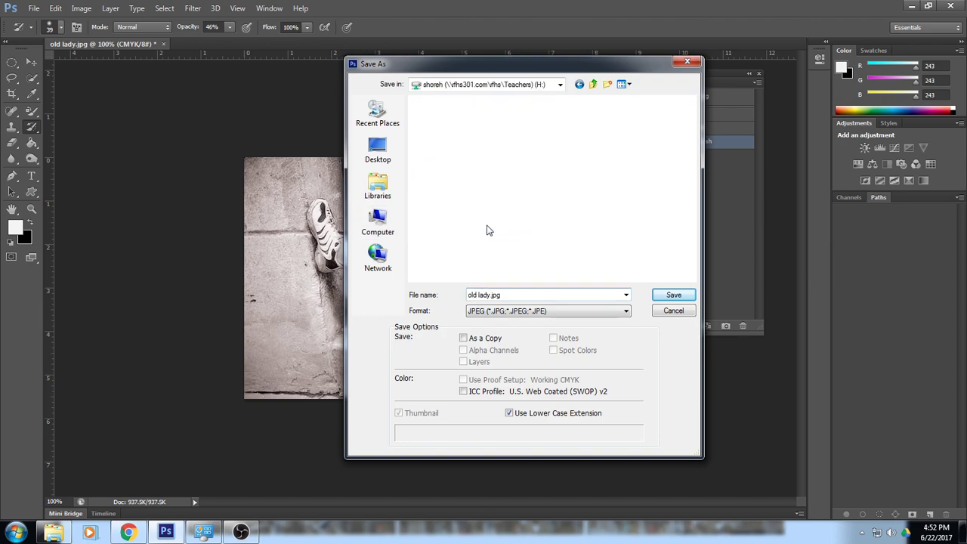
{"action": "double_click", "coordinate": [556, 155]}
{"action": "double_click", "coordinate": [462, 115]}
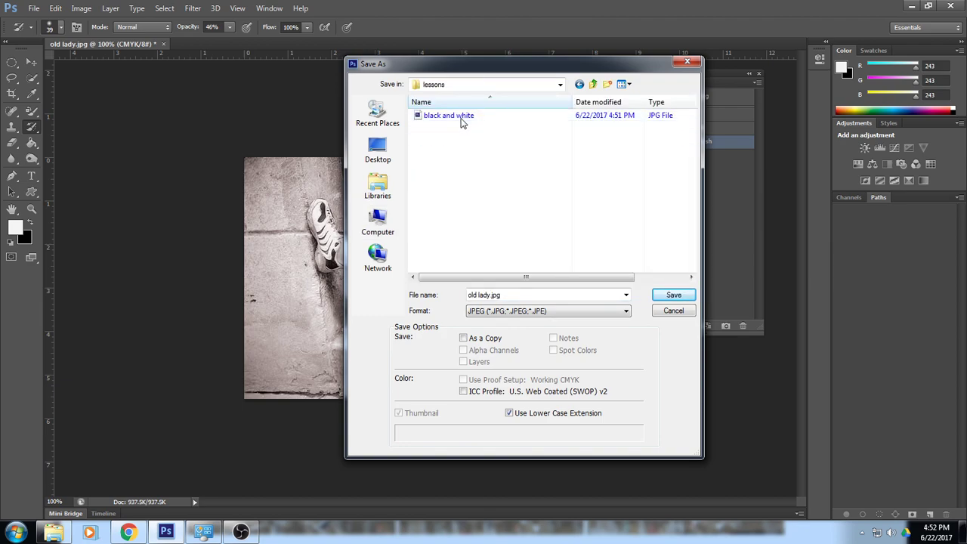
{"action": "left_click", "coordinate": [536, 294]}
{"action": "type", "text": "spot color"}
{"action": "left_click", "coordinate": [673, 295]}
{"action": "left_click", "coordinate": [558, 140]}
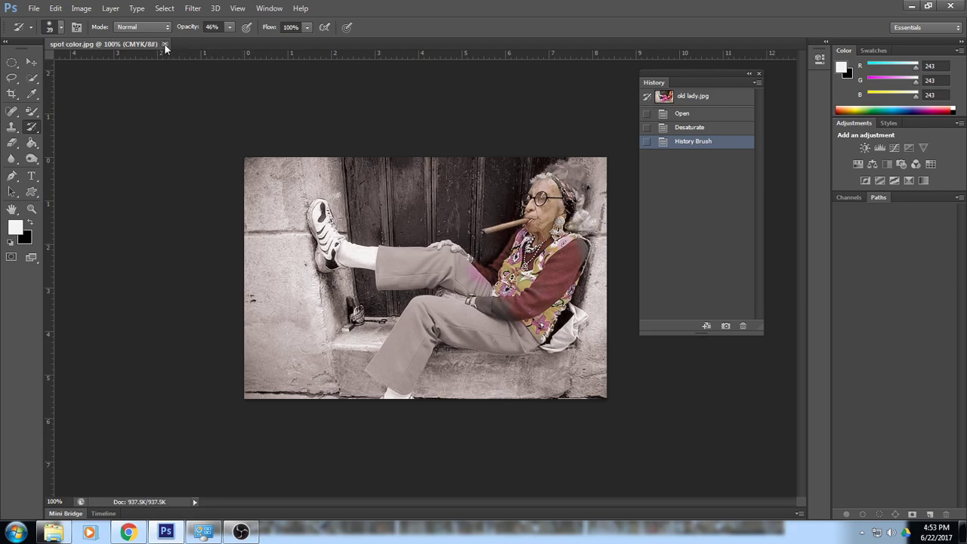
Step: Close the spot color photo and open P1011107.JPG from Art > digital image archives > people on the Courses (R:) drive
{"action": "left_click", "coordinate": [164, 44]}
{"action": "left_click", "coordinate": [34, 8]}
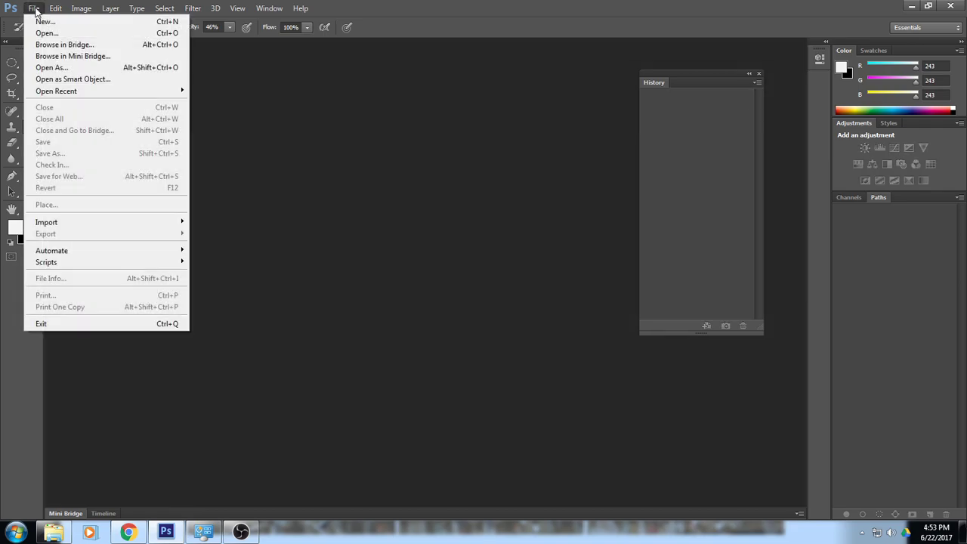
{"action": "left_click", "coordinate": [42, 33]}
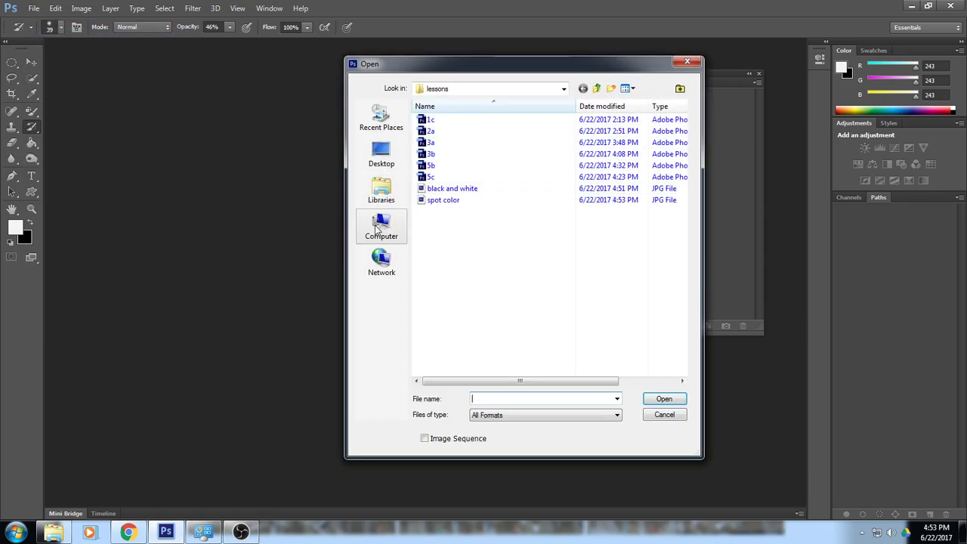
{"action": "left_click", "coordinate": [378, 224]}
{"action": "double_click", "coordinate": [476, 323]}
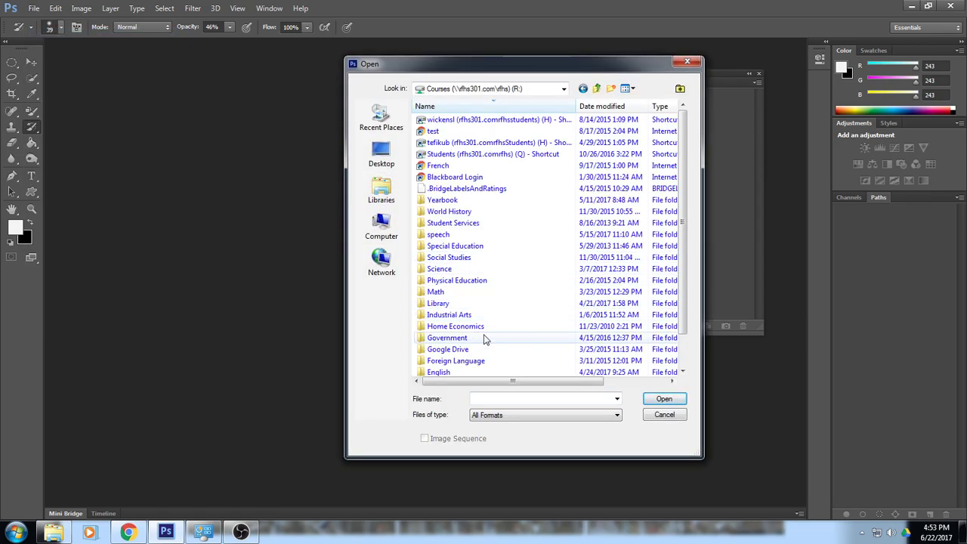
{"action": "scroll", "coordinate": [476, 354], "scroll_direction": "down", "scroll_amount": 1}
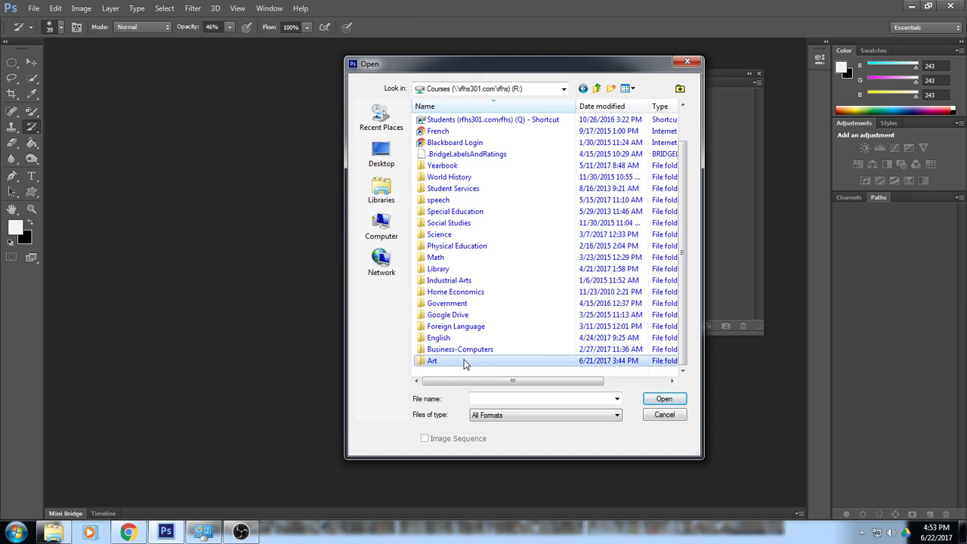
{"action": "double_click", "coordinate": [465, 361]}
{"action": "double_click", "coordinate": [565, 235]}
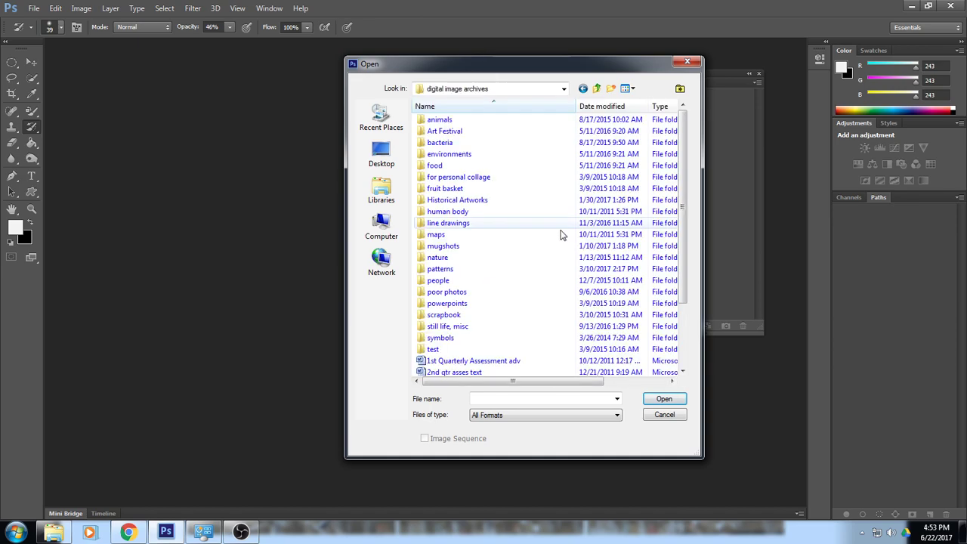
{"action": "double_click", "coordinate": [479, 280]}
{"action": "left_click_drag", "start_coordinate": [683, 155], "coordinate": [683, 309]}
{"action": "left_click", "coordinate": [547, 154]}
{"action": "left_click", "coordinate": [661, 397]}
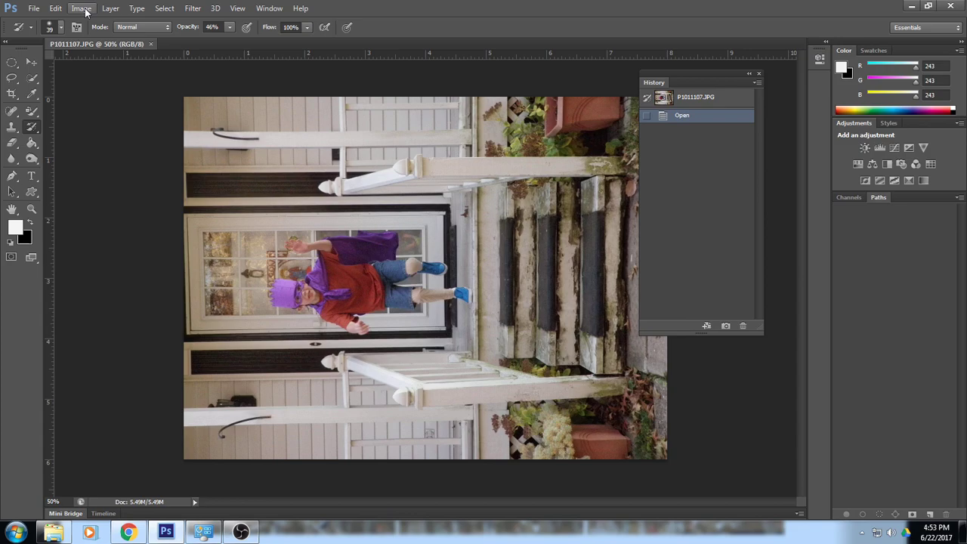
Step: Rotate the canvas 90° clockwise so the boy stands upright and fit the whole photo in view
{"action": "left_click", "coordinate": [83, 9]}
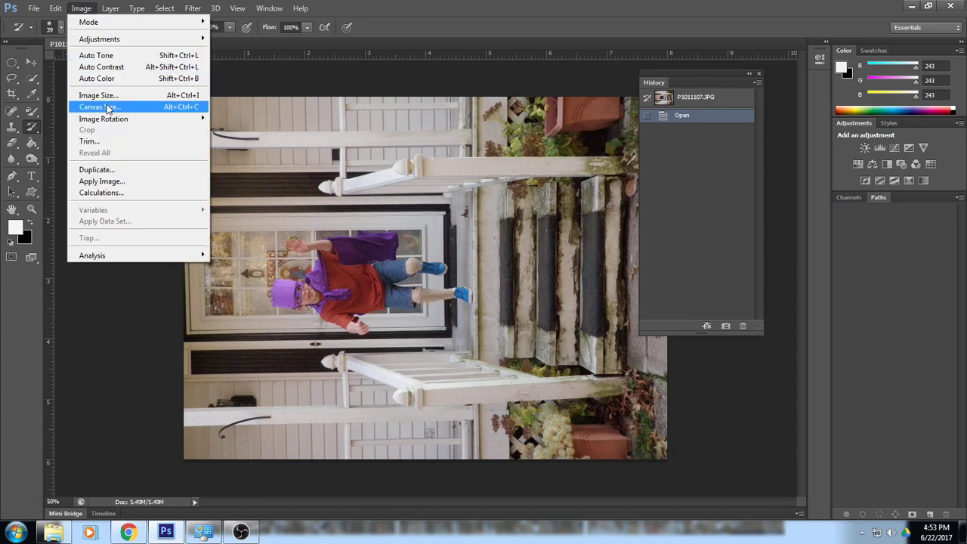
{"action": "mouse_move", "coordinate": [133, 121]}
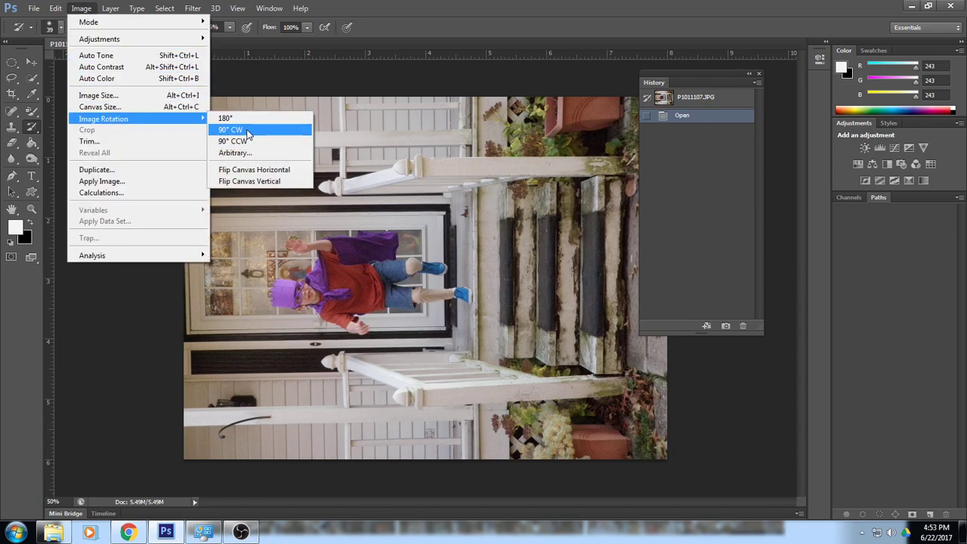
{"action": "left_click", "coordinate": [247, 133]}
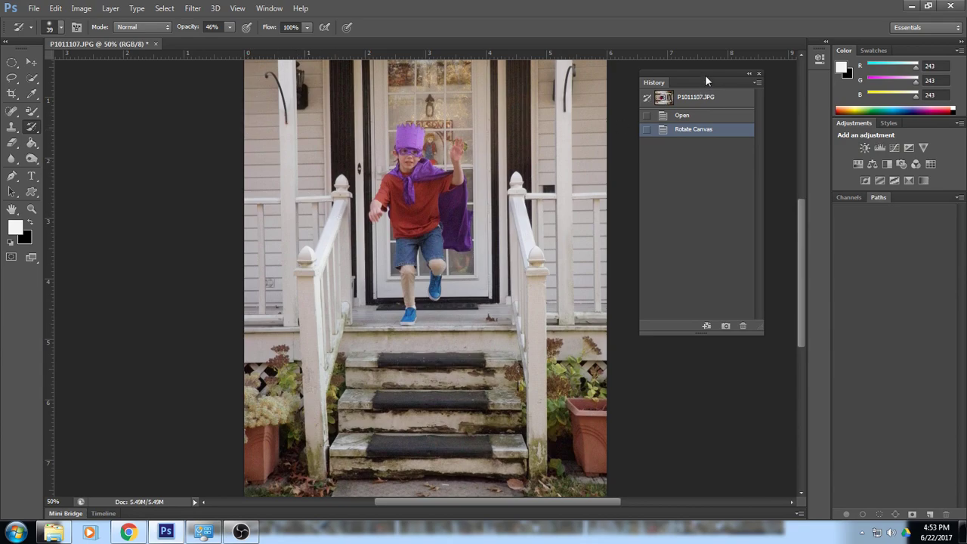
{"action": "left_click_drag", "start_coordinate": [706, 75], "coordinate": [716, 143]}
{"action": "mouse_move", "coordinate": [800, 212]}
{"action": "left_mouse_down"}
{"action": "mouse_move", "coordinate": [800, 193]}
{"action": "mouse_move", "coordinate": [802, 202]}
{"action": "left_mouse_up"}
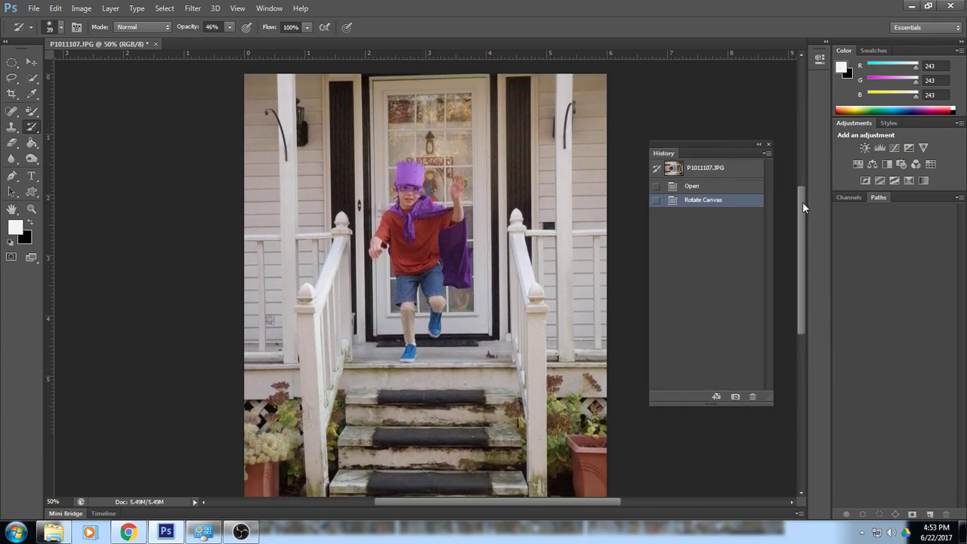
{"action": "double_click", "coordinate": [13, 211]}
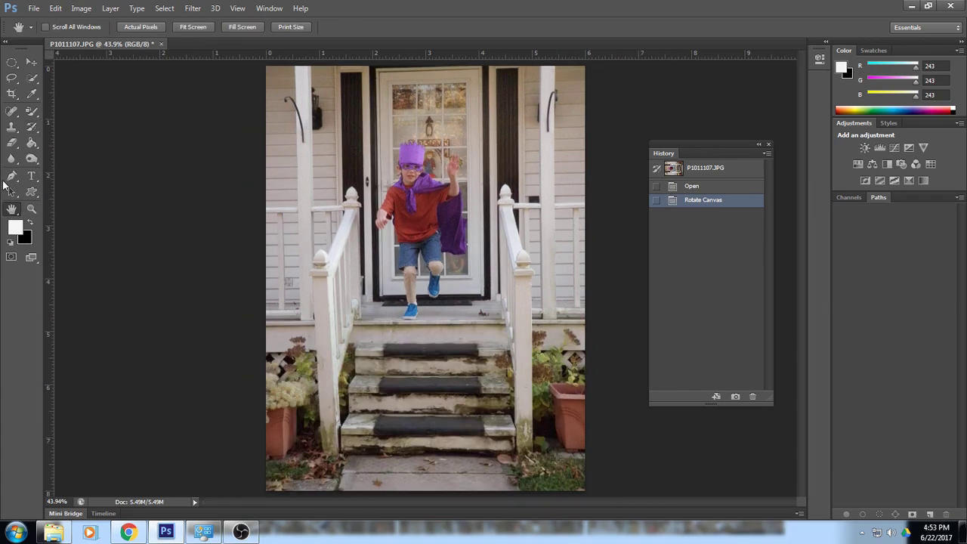
Step: Desaturate the porch photo to black and white
{"action": "left_click", "coordinate": [81, 8]}
{"action": "mouse_move", "coordinate": [95, 41]}
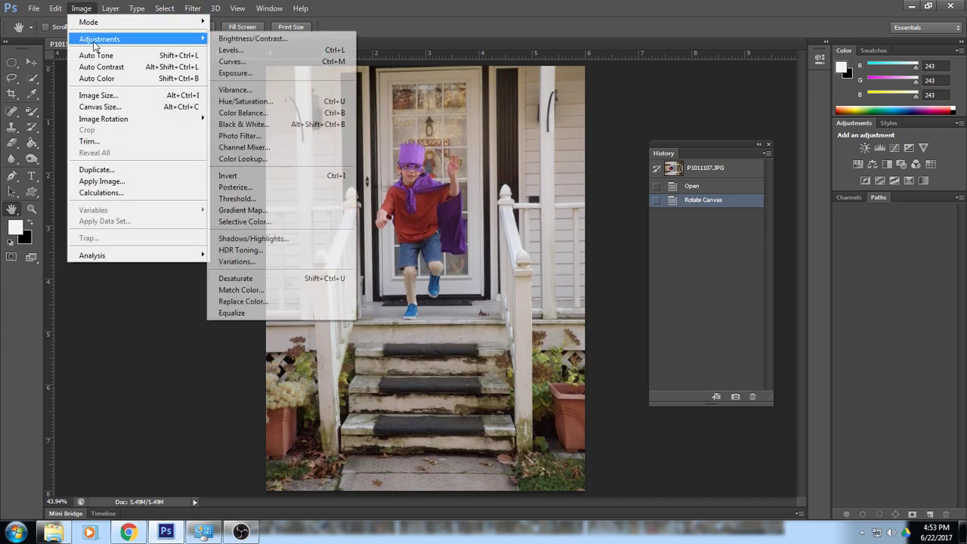
{"action": "left_click", "coordinate": [273, 278]}
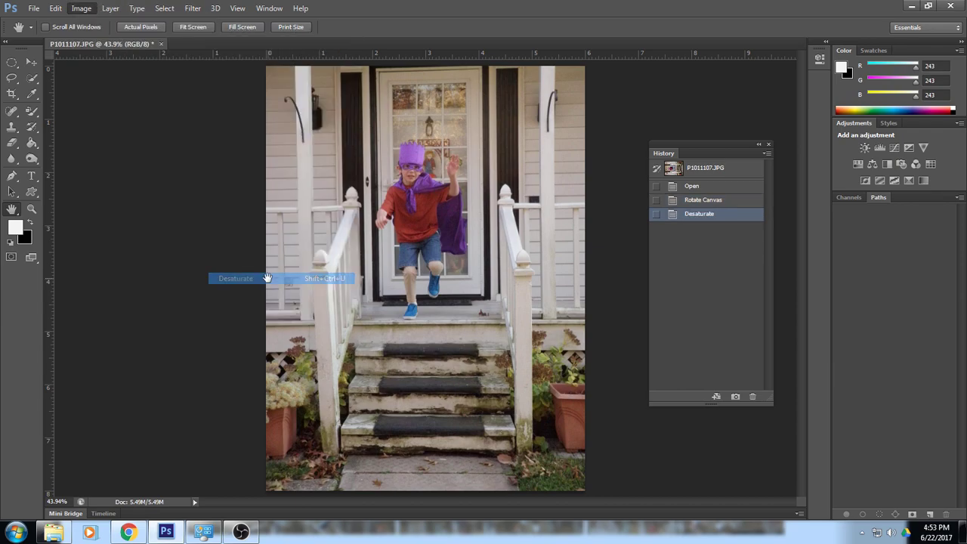
Step: Boost the photo's contrast with Levels, setting the black input to 6, darkening the midtones and lowering the white input
{"action": "left_click", "coordinate": [82, 8]}
{"action": "mouse_move", "coordinate": [99, 39]}
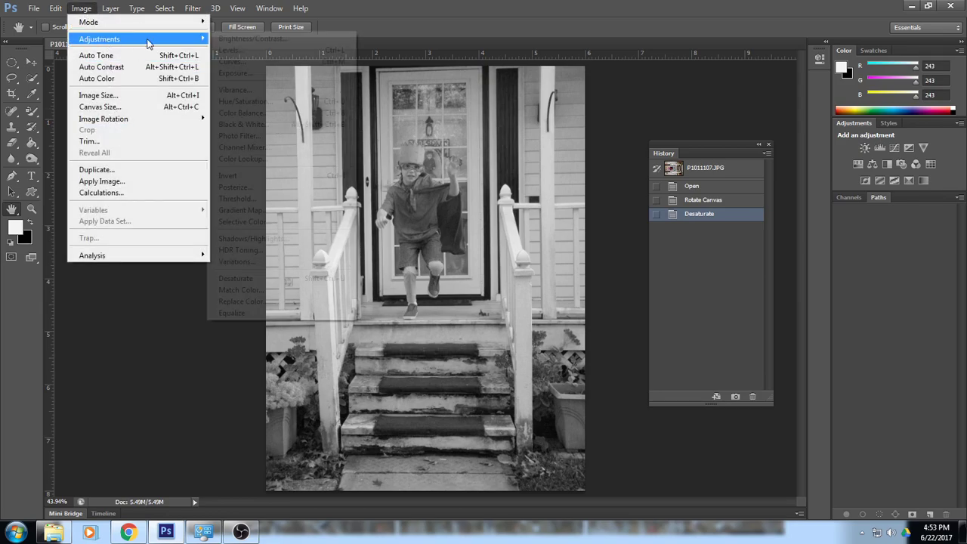
{"action": "left_click", "coordinate": [234, 52]}
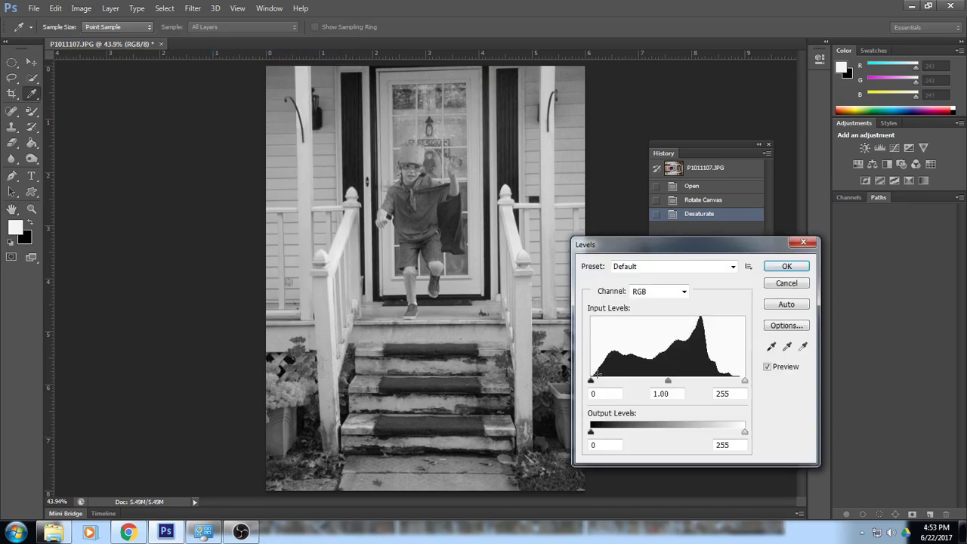
{"action": "left_click_drag", "start_coordinate": [591, 381], "coordinate": [594, 382]}
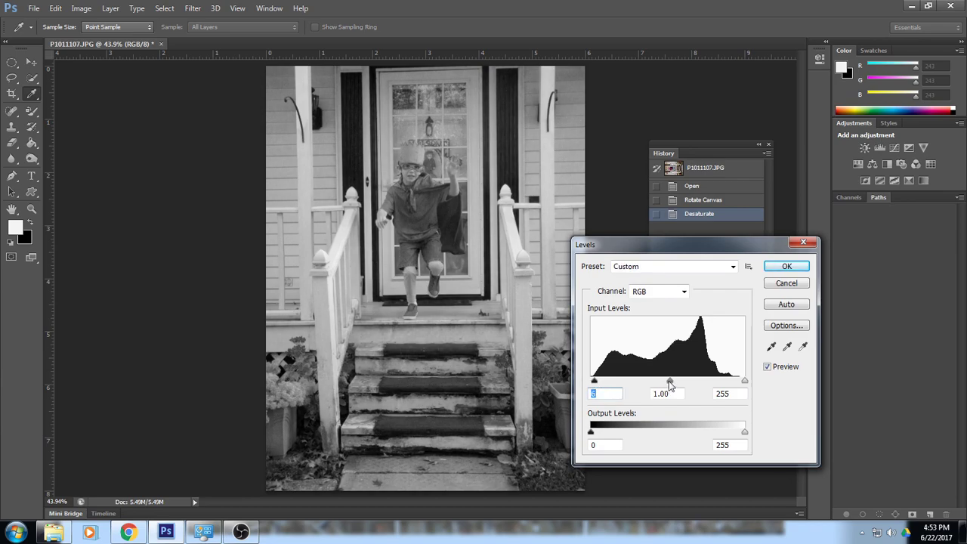
{"action": "left_click_drag", "start_coordinate": [667, 383], "coordinate": [680, 386]}
{"action": "left_click_drag", "start_coordinate": [745, 382], "coordinate": [736, 382]}
{"action": "left_click", "coordinate": [784, 266]}
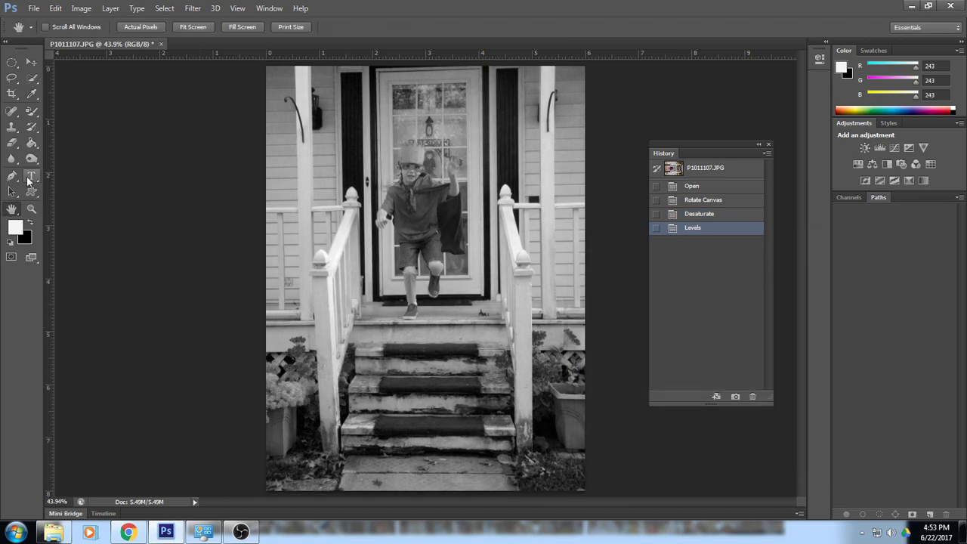
Step: Lighten the boy's face, hand and legs with the Dodge tool, using the Shadows range at 14% exposure
{"action": "left_click", "coordinate": [32, 157]}
{"action": "left_click", "coordinate": [62, 158]}
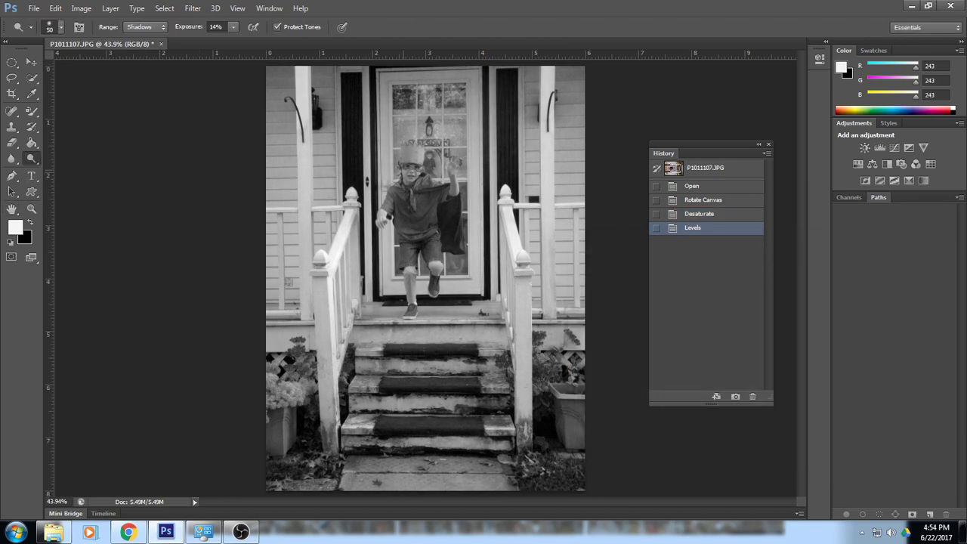
{"action": "mouse_move", "coordinate": [412, 167]}
{"action": "left_mouse_down"}
{"action": "mouse_move", "coordinate": [415, 179]}
{"action": "mouse_move", "coordinate": [418, 165]}
{"action": "left_mouse_up"}
{"action": "left_click_drag", "start_coordinate": [386, 212], "coordinate": [387, 221]}
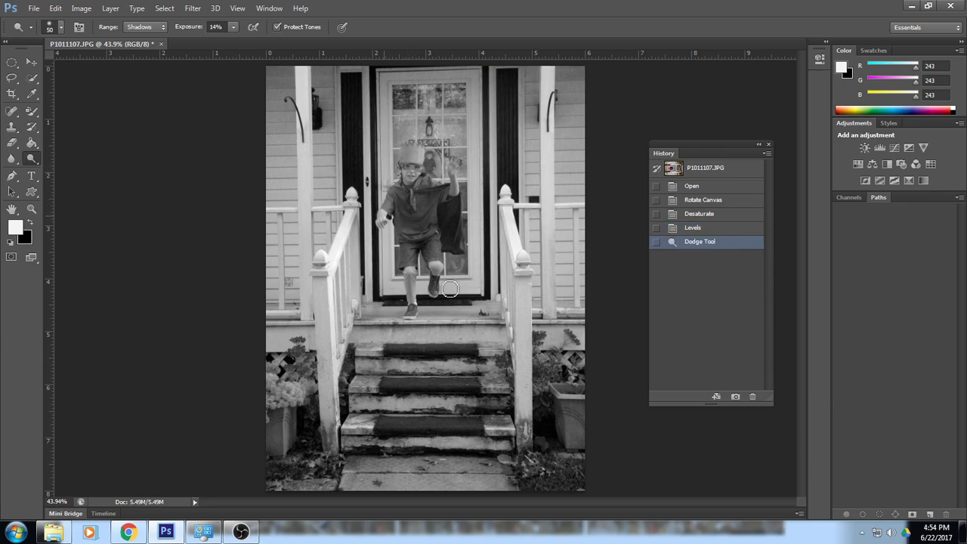
{"action": "mouse_move", "coordinate": [431, 262]}
{"action": "left_mouse_down"}
{"action": "mouse_move", "coordinate": [414, 276]}
{"action": "mouse_move", "coordinate": [423, 317]}
{"action": "mouse_move", "coordinate": [395, 293]}
{"action": "left_mouse_up"}
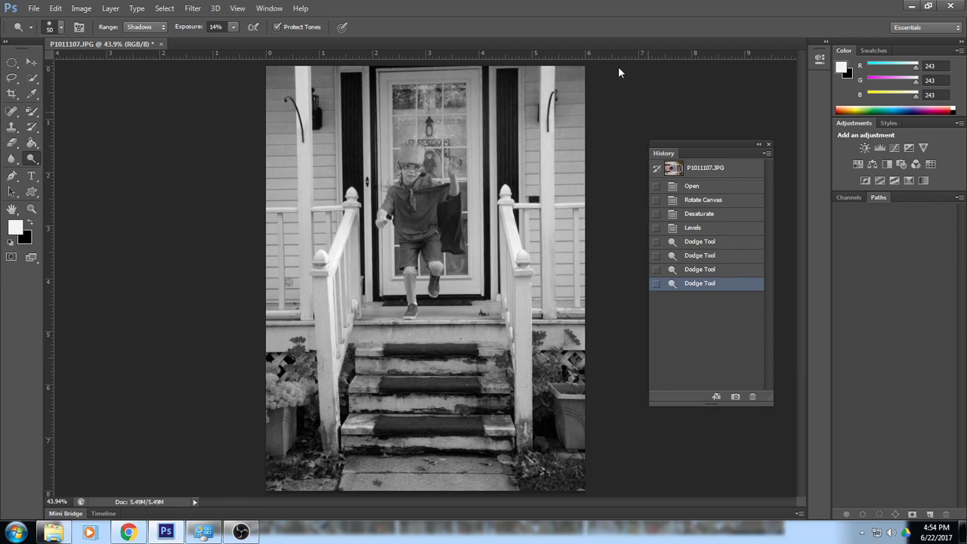
Step: Colorize the photo in a brown tone with Hue/Saturation, using hue 24 and saturation 27
{"action": "left_click", "coordinate": [82, 9]}
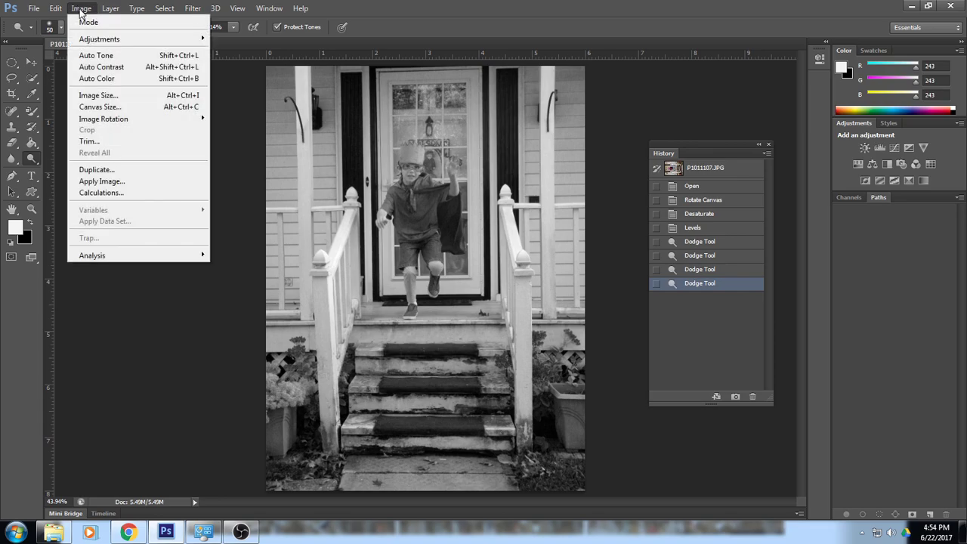
{"action": "mouse_move", "coordinate": [204, 39]}
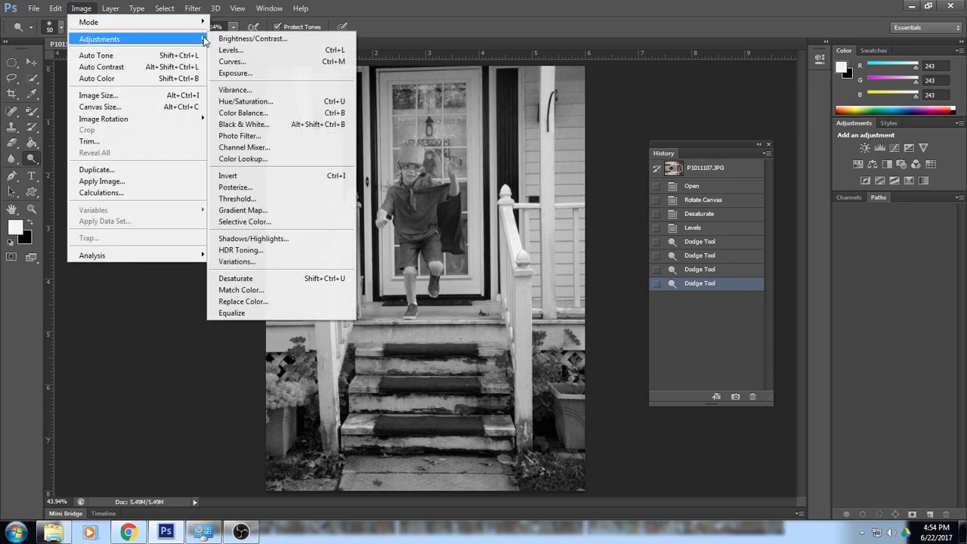
{"action": "left_click", "coordinate": [276, 108]}
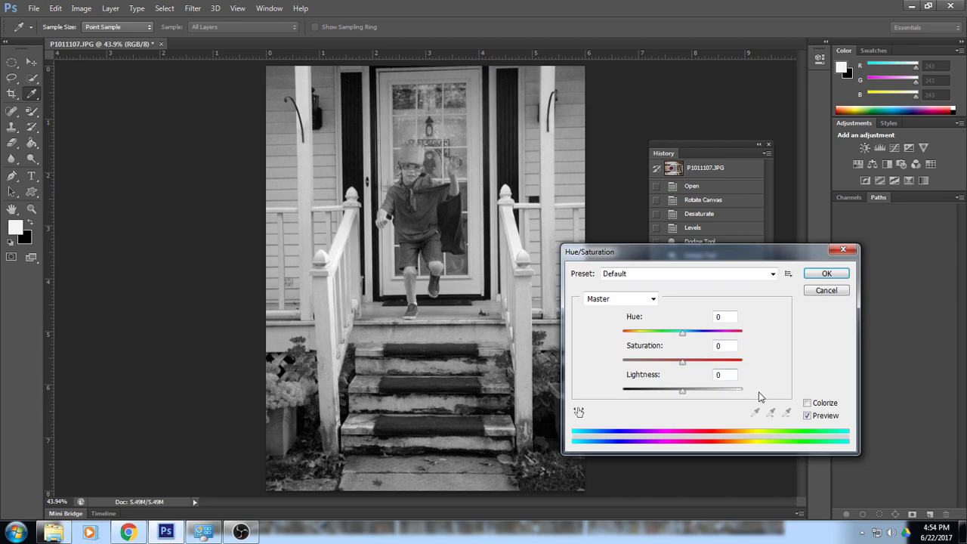
{"action": "left_click", "coordinate": [808, 404]}
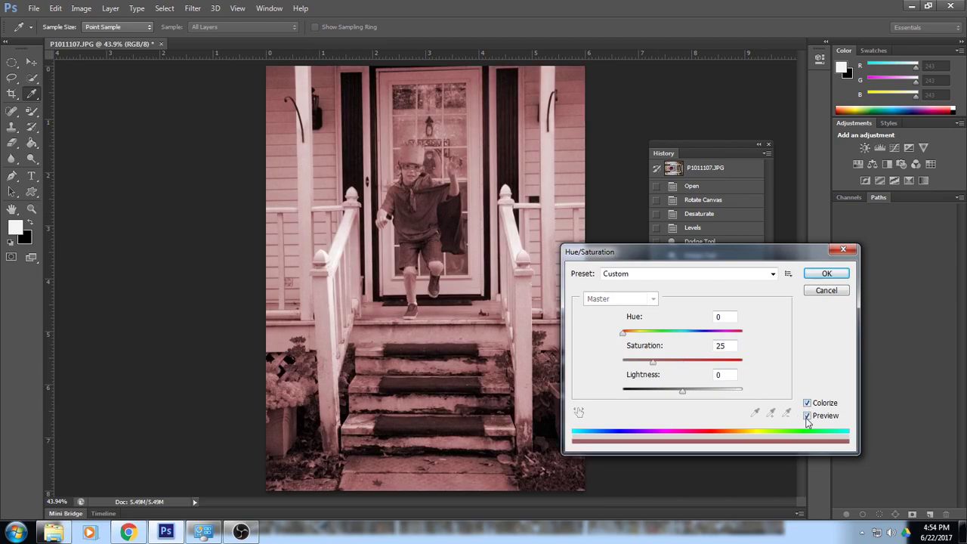
{"action": "left_click_drag", "start_coordinate": [666, 256], "coordinate": [718, 127]}
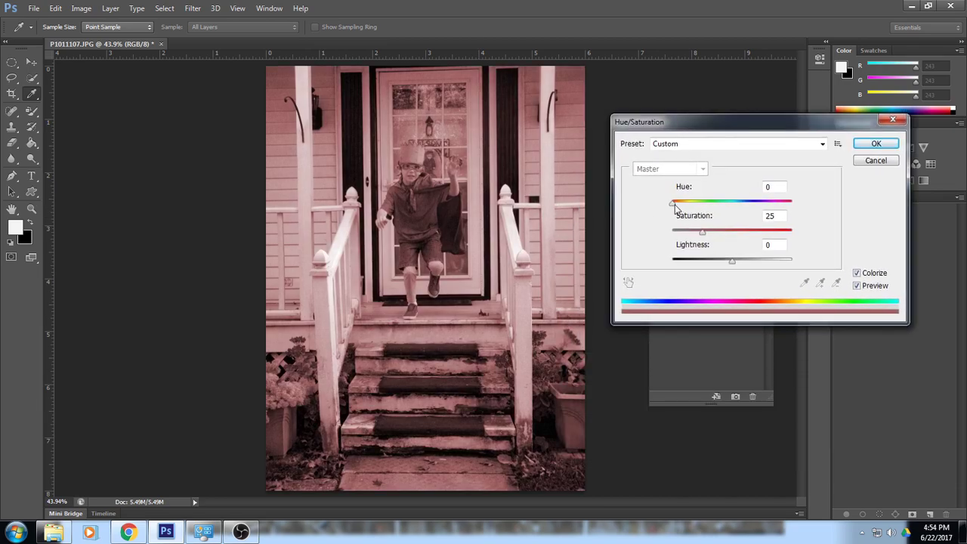
{"action": "mouse_move", "coordinate": [678, 210]}
{"action": "left_mouse_down"}
{"action": "mouse_move", "coordinate": [724, 212]}
{"action": "mouse_move", "coordinate": [686, 215]}
{"action": "left_mouse_up"}
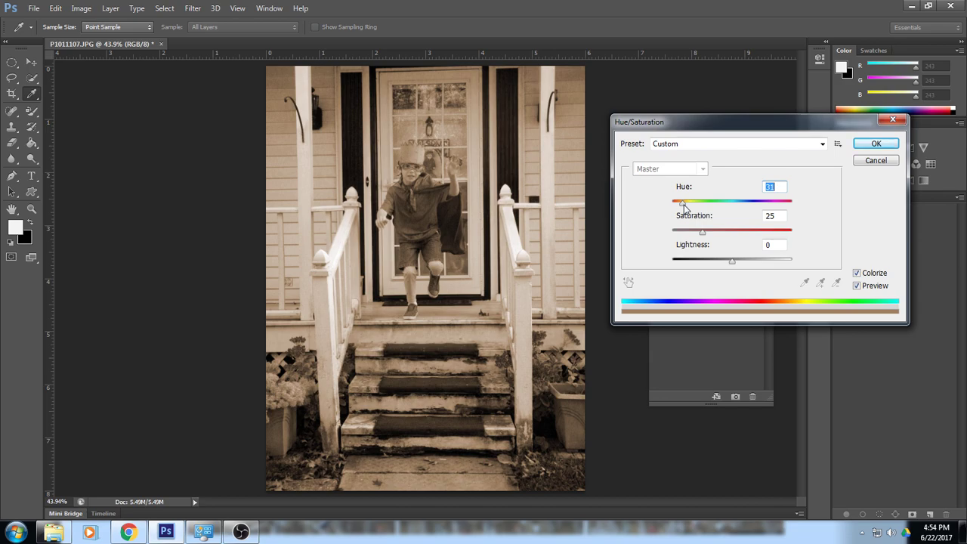
{"action": "left_click_drag", "start_coordinate": [683, 204], "coordinate": [705, 235]}
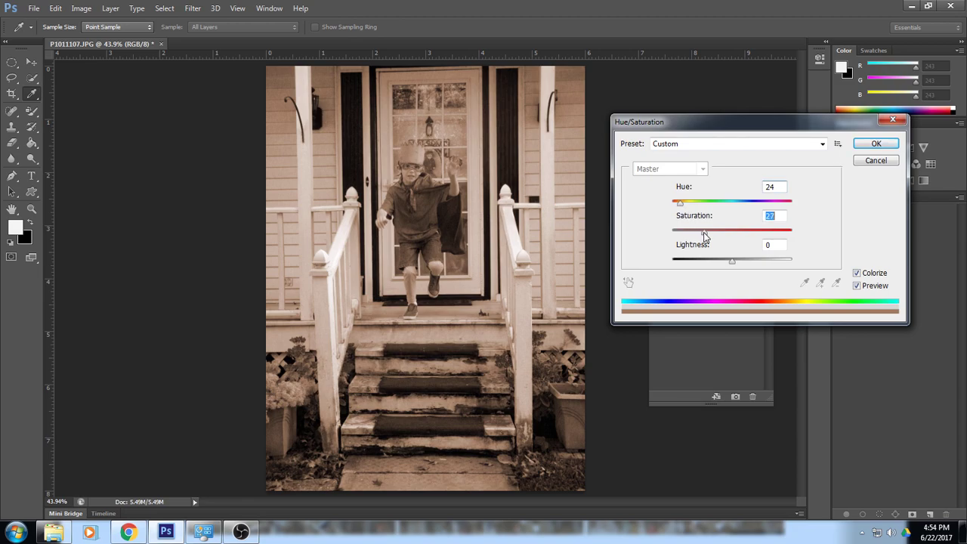
Step: Change the colorized tint to blue with hue 231, saturation 30 and lightness -7, and apply it
{"action": "left_click", "coordinate": [732, 262]}
{"action": "left_click_drag", "start_coordinate": [731, 262], "coordinate": [709, 238]}
{"action": "left_click_drag", "start_coordinate": [680, 204], "coordinate": [750, 212]}
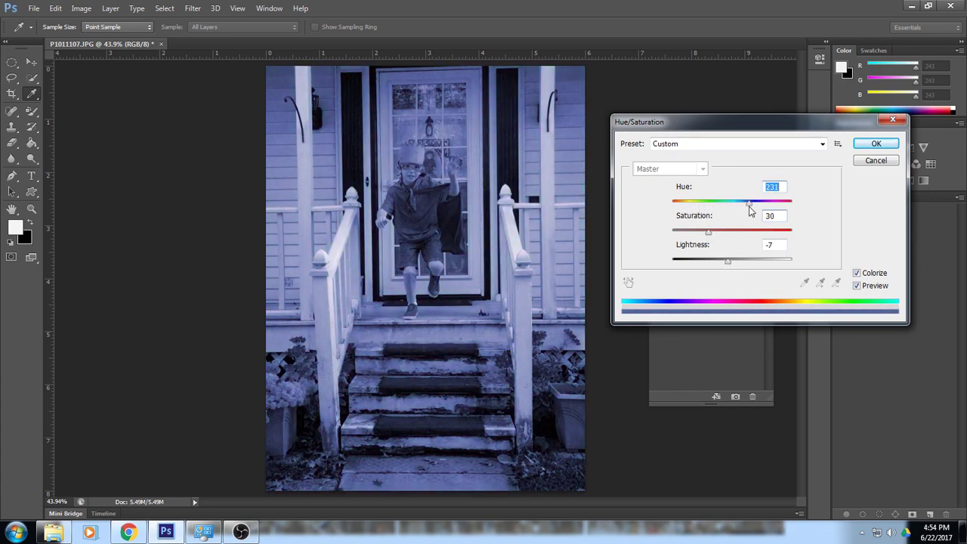
{"action": "left_click", "coordinate": [876, 145]}
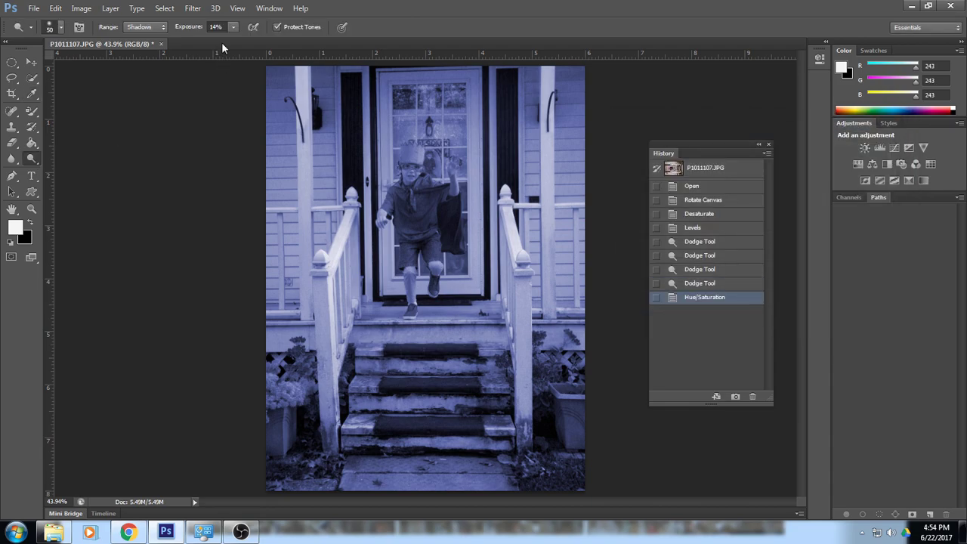
Step: Save the blue-tinted photo as a JPEG named "duotone" in the lessons folder inside computer graphics on the H: drive
{"action": "left_click", "coordinate": [34, 8]}
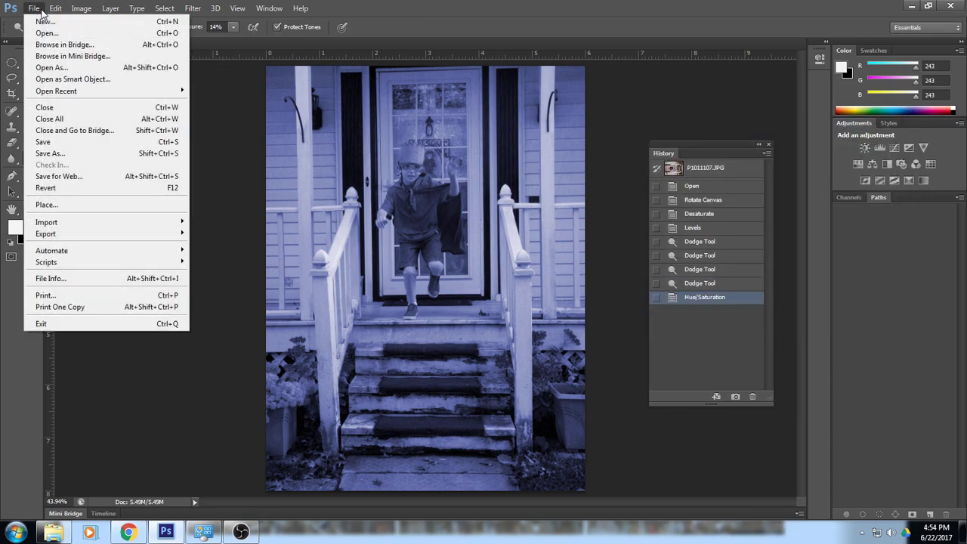
{"action": "left_click", "coordinate": [62, 156]}
{"action": "left_click", "coordinate": [378, 223]}
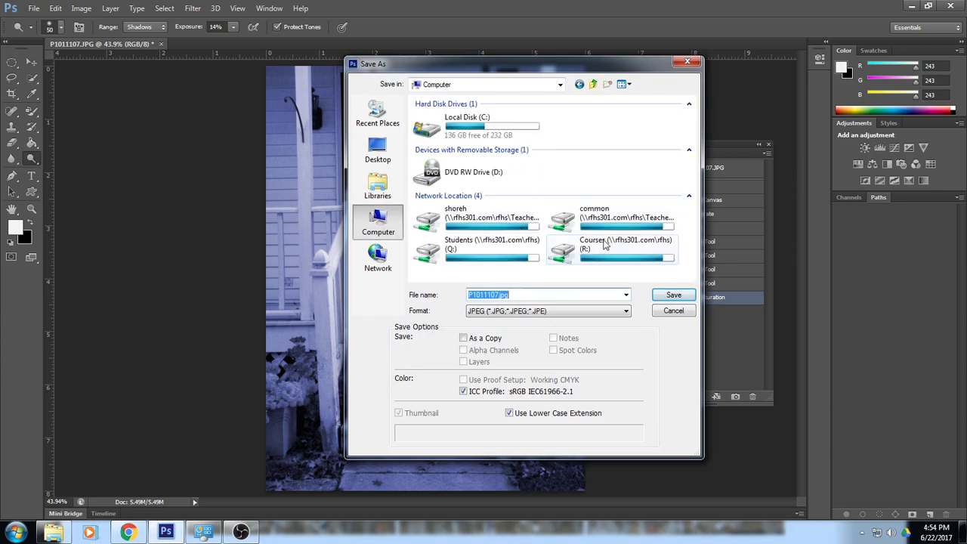
{"action": "double_click", "coordinate": [469, 218]}
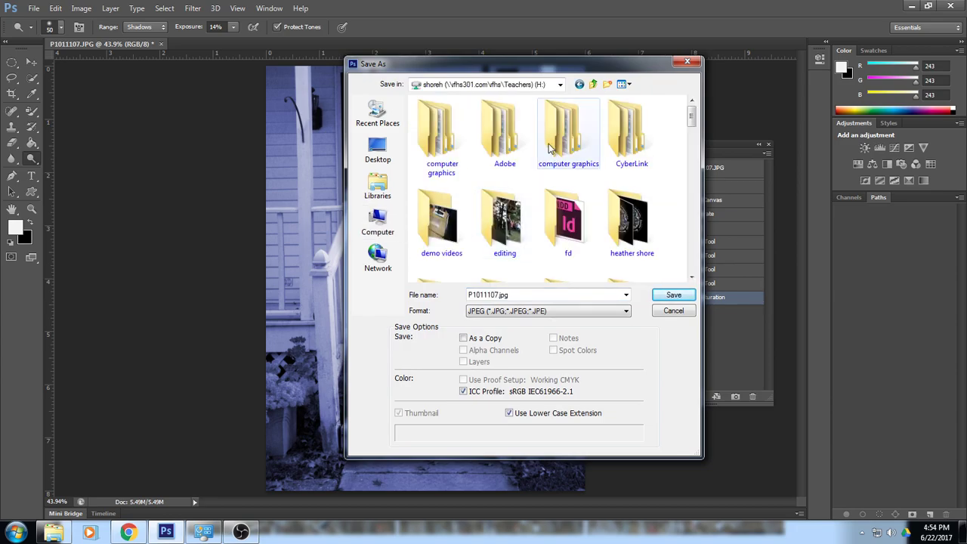
{"action": "double_click", "coordinate": [550, 148]}
{"action": "double_click", "coordinate": [474, 117]}
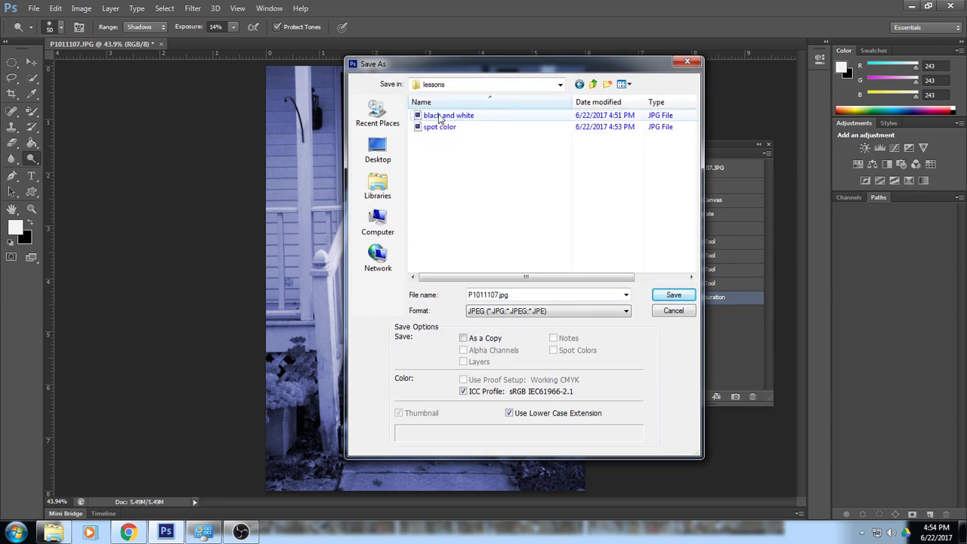
{"action": "left_click", "coordinate": [525, 295]}
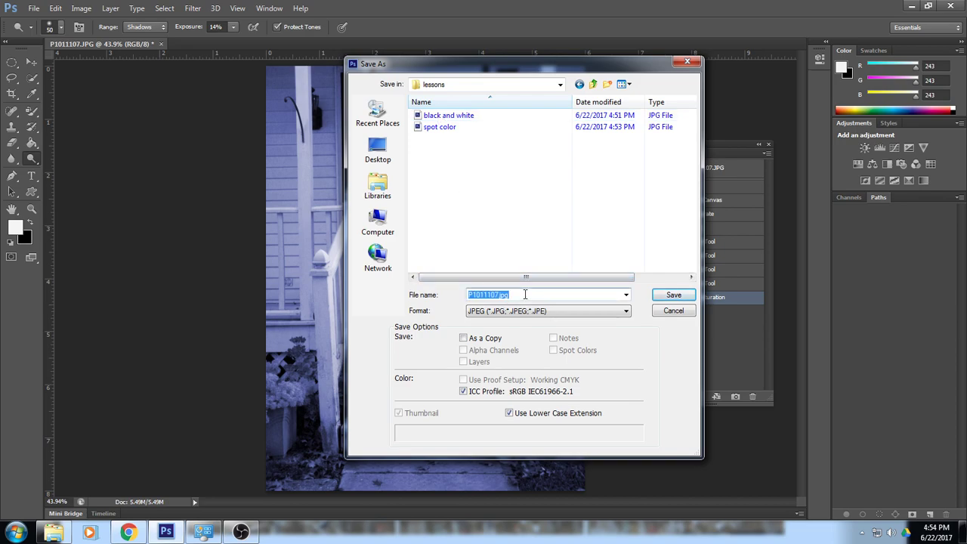
{"action": "type", "text": "duotone"}
{"action": "left_click", "coordinate": [671, 297]}
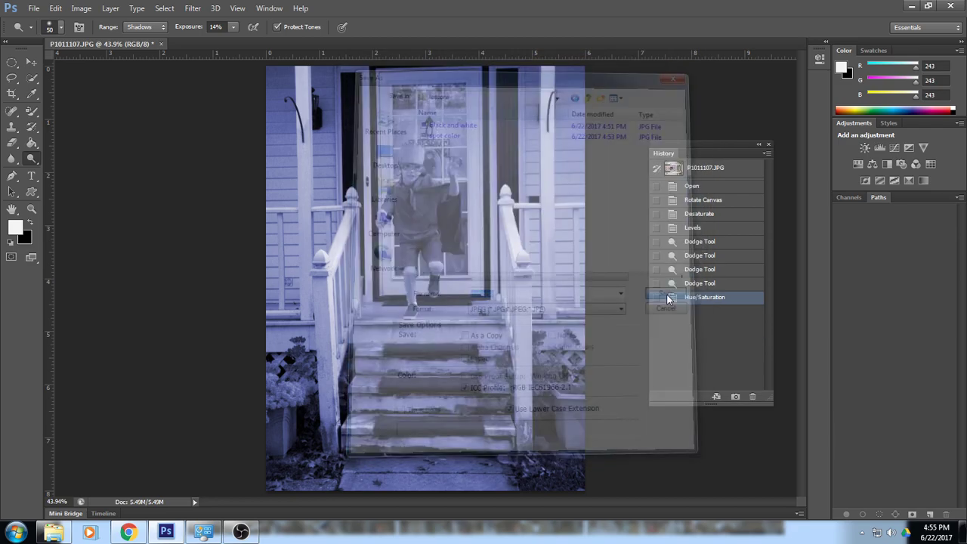
{"action": "left_click", "coordinate": [570, 141]}
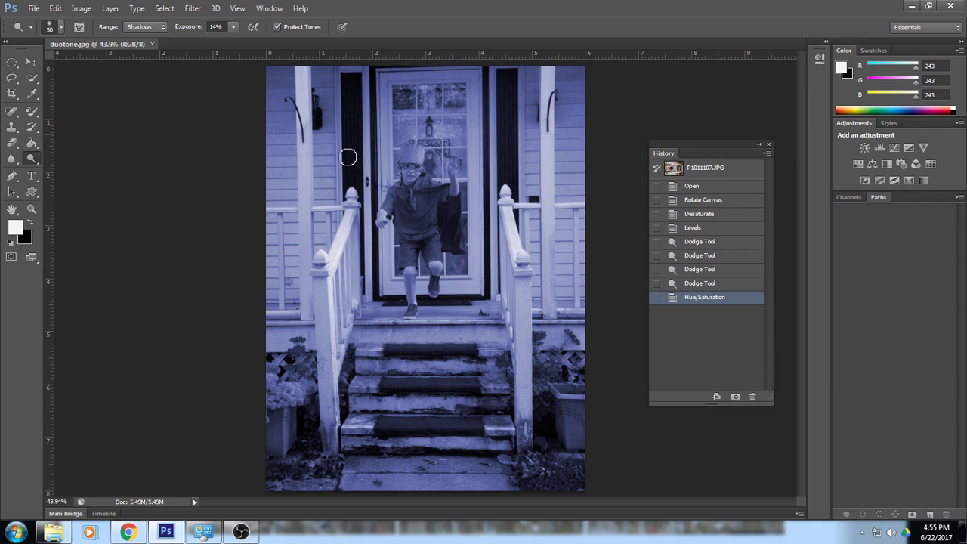
Step: Close the duotone photo and browse for files to open in the people folder, inside Art > digital image archives on the Courses (R:) drive
{"action": "left_click", "coordinate": [152, 44]}
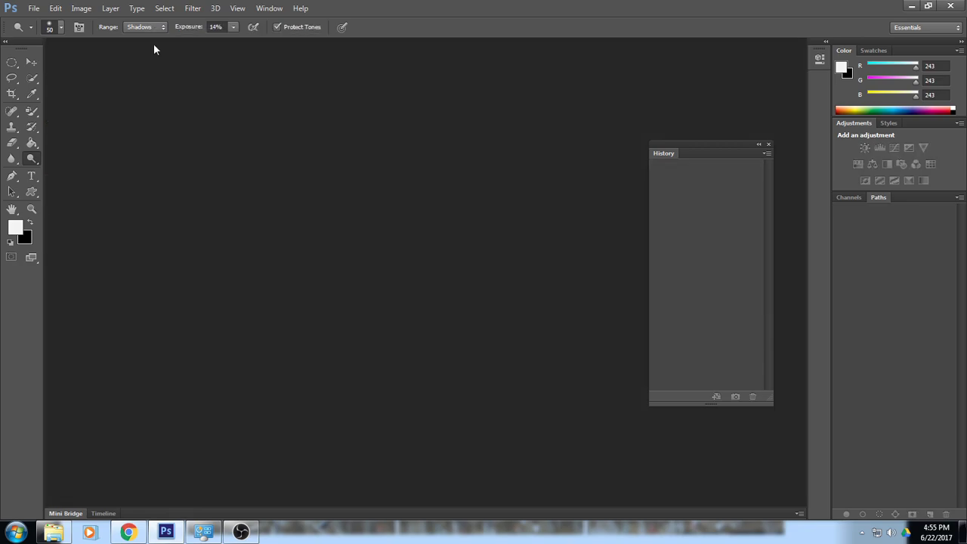
{"action": "left_click", "coordinate": [36, 8]}
{"action": "left_click", "coordinate": [45, 33]}
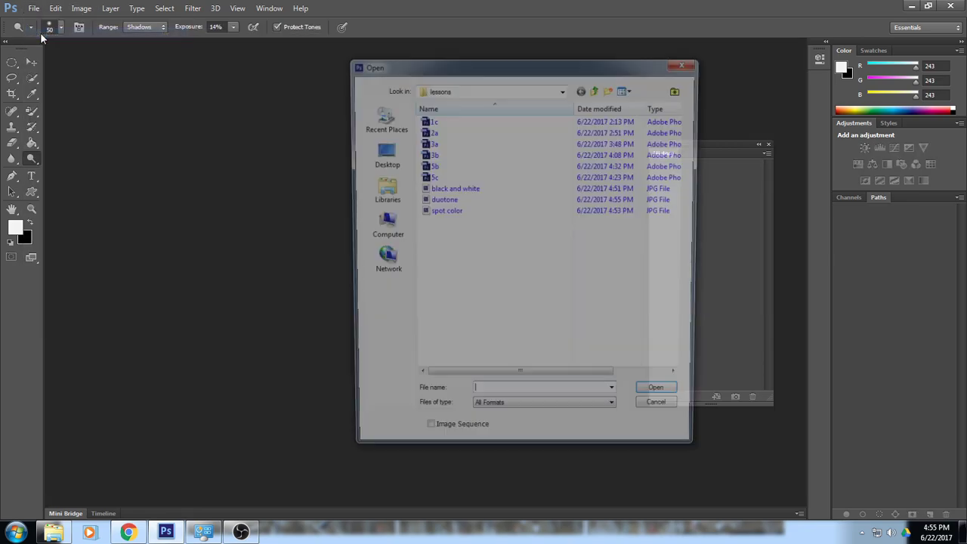
{"action": "left_click", "coordinate": [383, 229]}
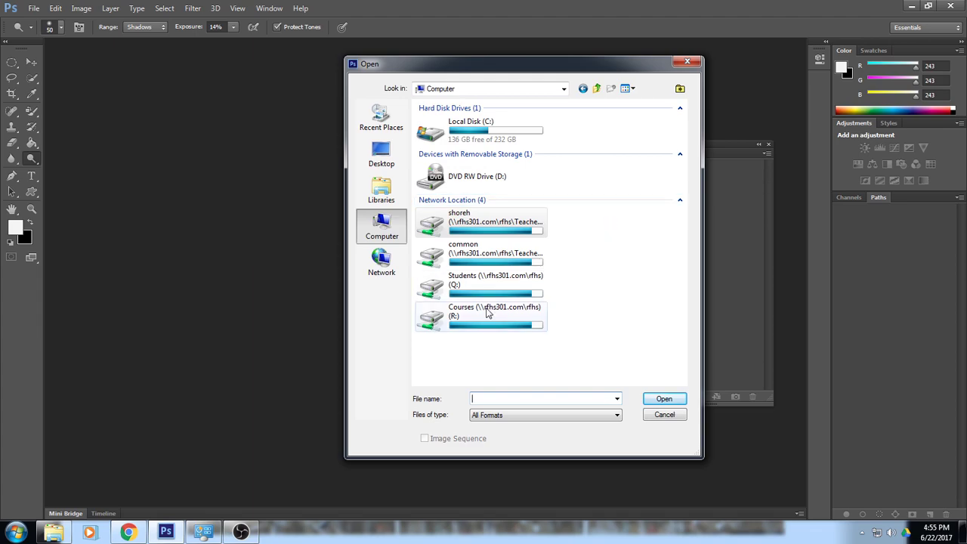
{"action": "double_click", "coordinate": [488, 313]}
{"action": "scroll", "coordinate": [499, 259], "scroll_direction": "down", "scroll_amount": 1}
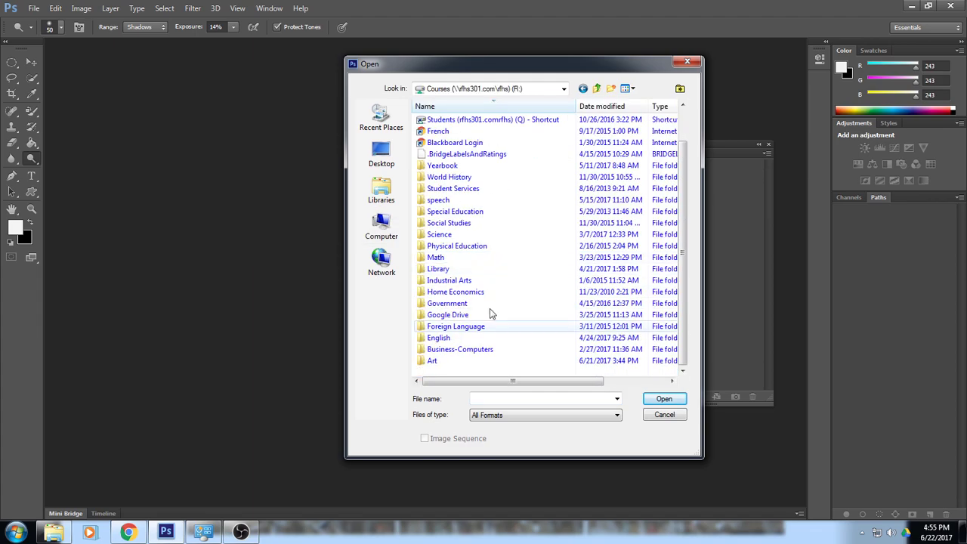
{"action": "double_click", "coordinate": [446, 361]}
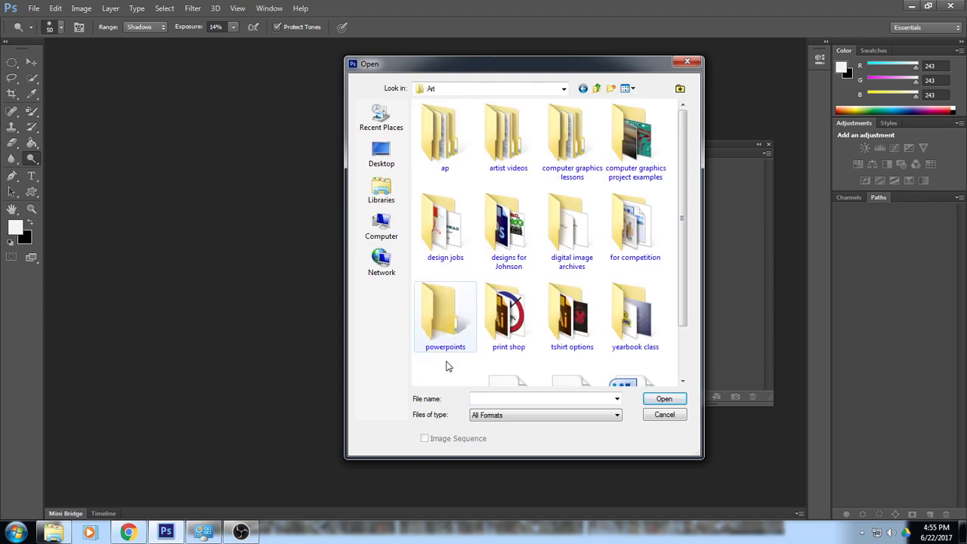
{"action": "double_click", "coordinate": [569, 221]}
{"action": "double_click", "coordinate": [463, 283]}
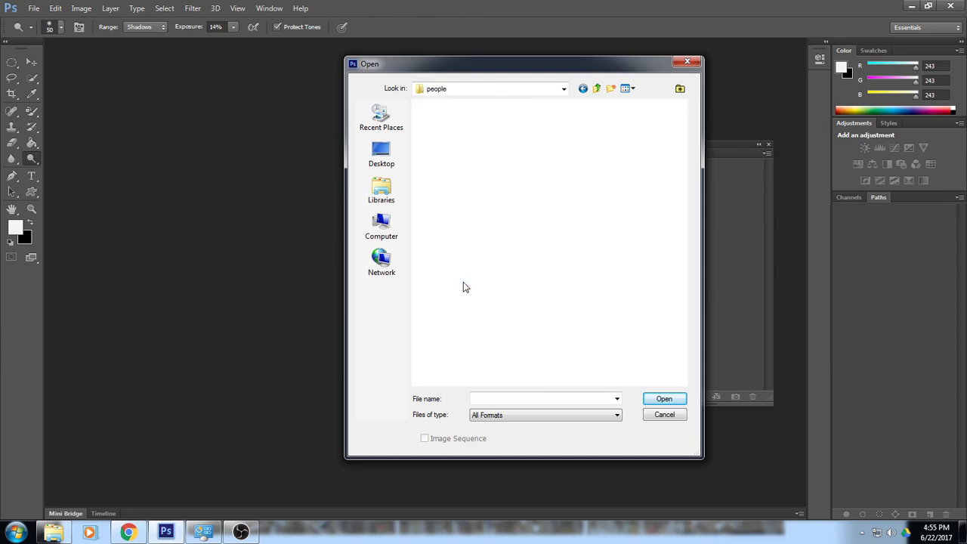
Step: Select the guitar player photo IMG_20140310_182544_140 and add the marine photo to the selection of files to open
{"action": "left_click_drag", "start_coordinate": [682, 113], "coordinate": [682, 277]}
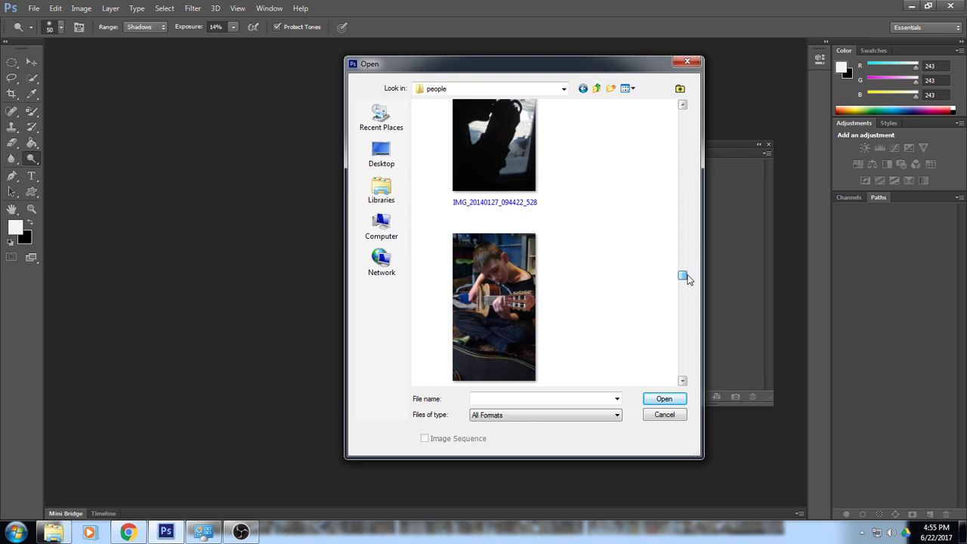
{"action": "left_click", "coordinate": [522, 340]}
{"action": "left_click", "coordinate": [682, 381]}
{"action": "left_click", "coordinate": [682, 381]}
{"action": "left_click", "coordinate": [682, 380]}
{"action": "left_click", "coordinate": [682, 381]}
{"action": "left_click", "coordinate": [683, 381]}
{"action": "left_click", "coordinate": [683, 381]}
{"action": "left_click", "coordinate": [682, 381]}
{"action": "left_click", "coordinate": [683, 381]}
{"action": "left_click", "coordinate": [683, 381]}
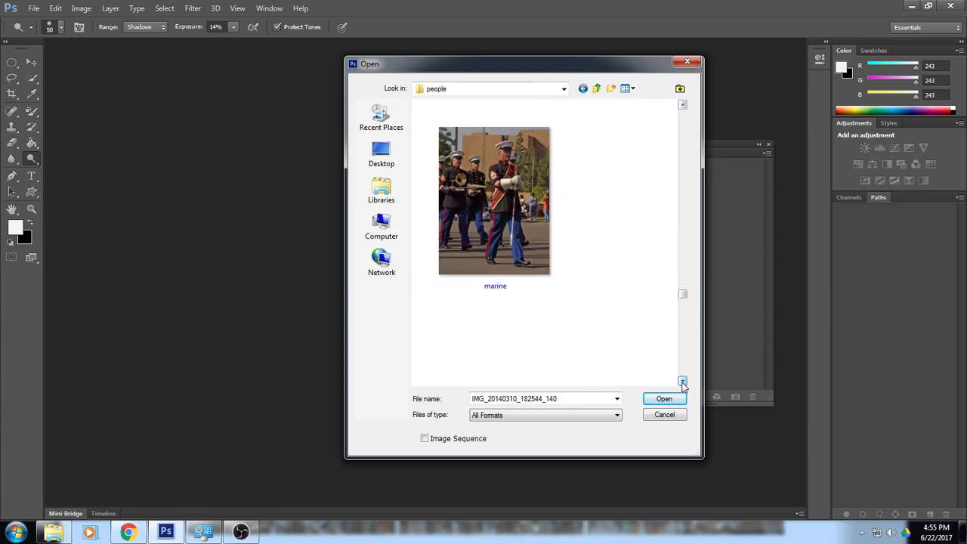
{"action": "left_click", "coordinate": [682, 381]}
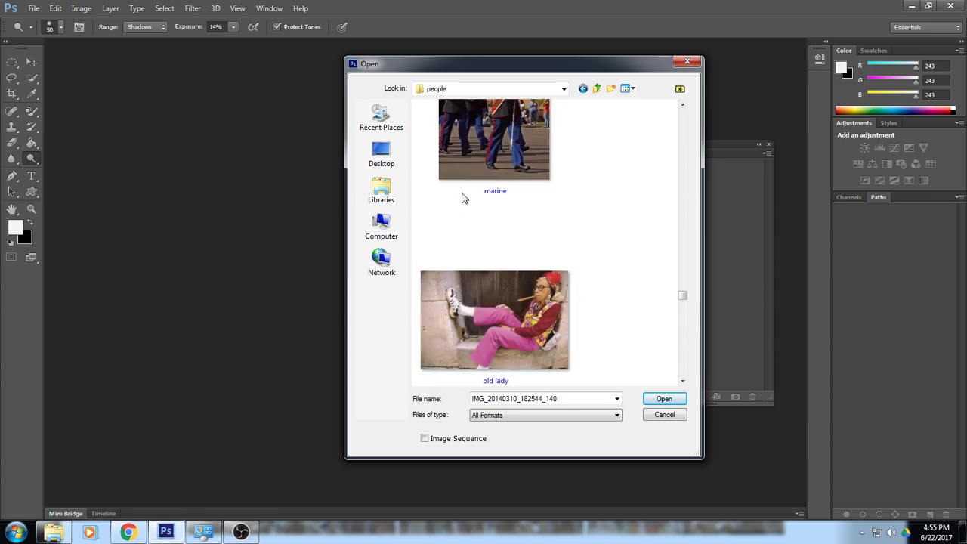
{"action": "left_click", "coordinate": [463, 165], "text": "ctrl"}
Step: Add P1010009 and P1010303 to the selected files and open all four photos
{"action": "left_click", "coordinate": [683, 381]}
{"action": "left_click", "coordinate": [682, 381]}
{"action": "left_click", "coordinate": [682, 381]}
{"action": "left_click", "coordinate": [682, 380]}
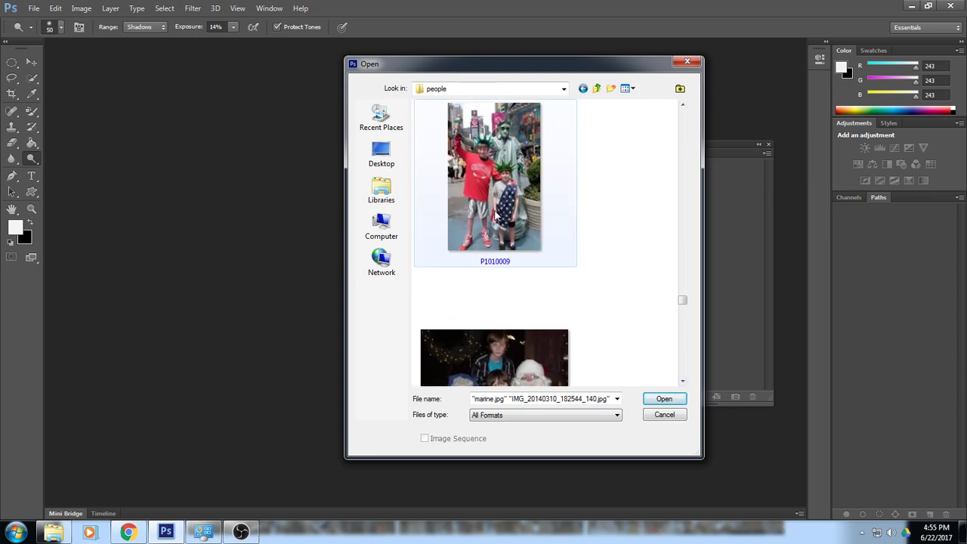
{"action": "left_click", "coordinate": [495, 213], "text": "ctrl"}
{"action": "left_click", "coordinate": [683, 381]}
{"action": "left_click", "coordinate": [682, 381]}
{"action": "left_click", "coordinate": [682, 381]}
{"action": "left_click", "coordinate": [495, 136], "text": "ctrl"}
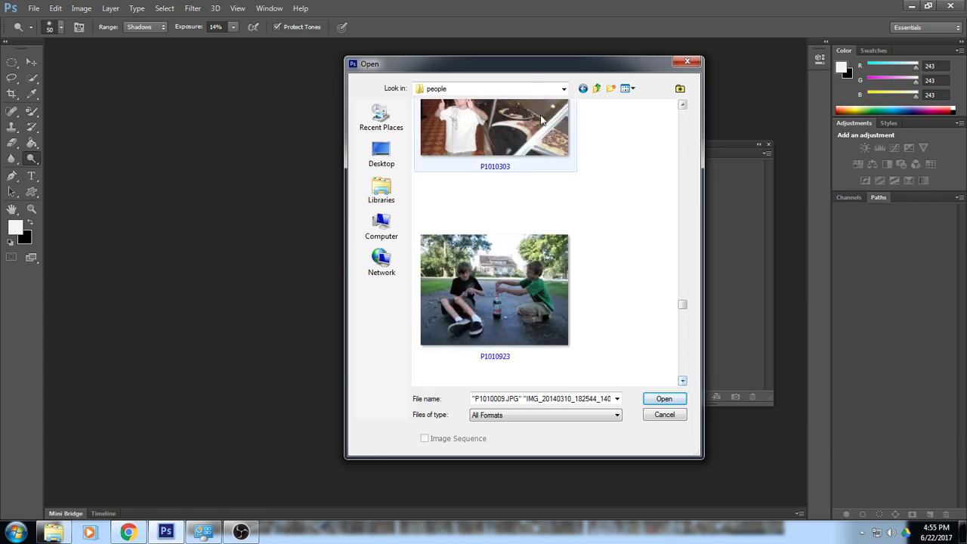
{"action": "left_click", "coordinate": [664, 398]}
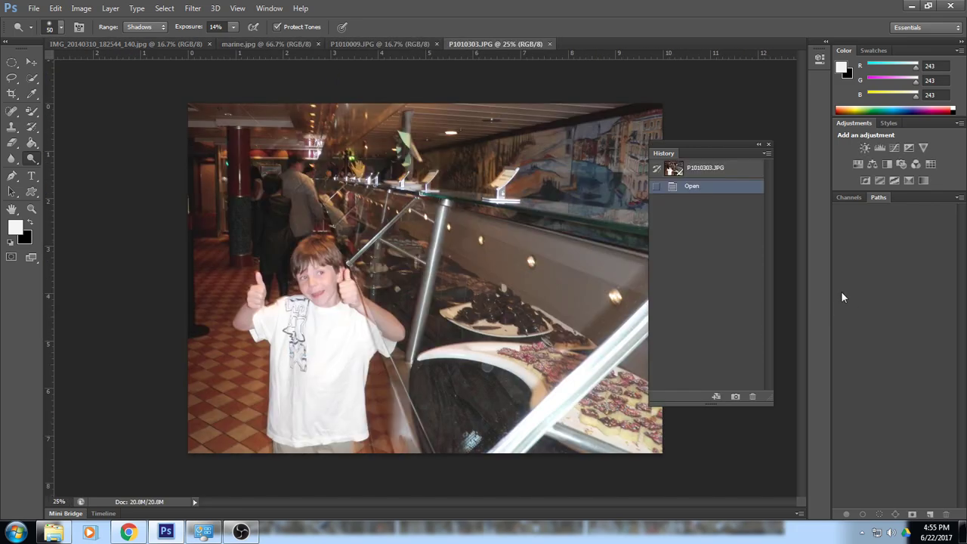
Step: Close the History panel and float the P1010303 photo in its own window
{"action": "left_click", "coordinate": [768, 146]}
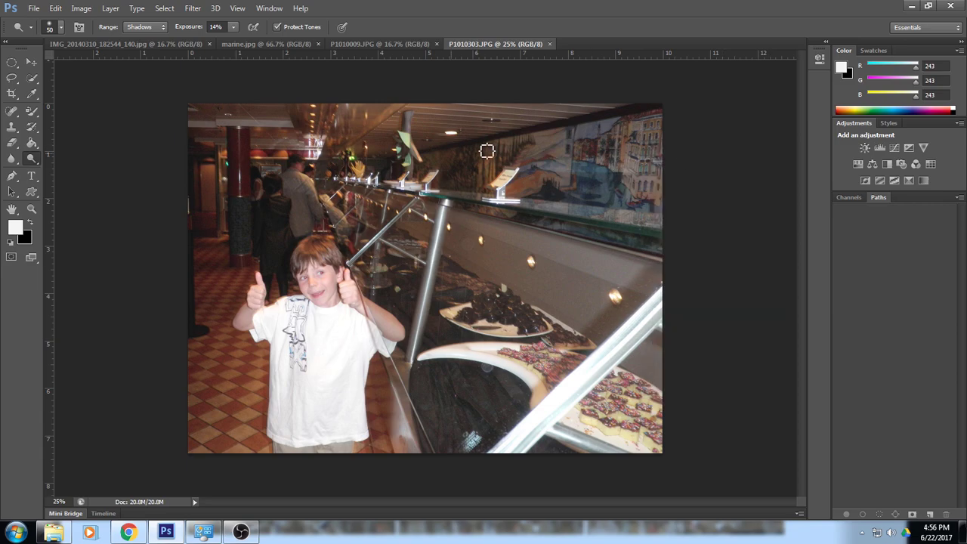
{"action": "left_click_drag", "start_coordinate": [508, 45], "coordinate": [161, 72]}
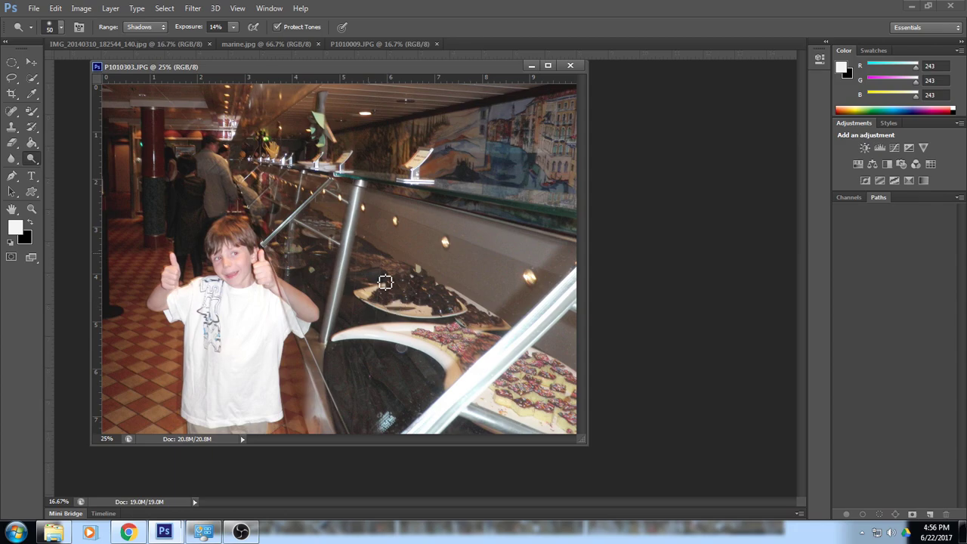
Step: Select a rectangle around the boy with the Rectangular Marquee tool and invert the selection to target the surrounding area
{"action": "left_click", "coordinate": [12, 68]}
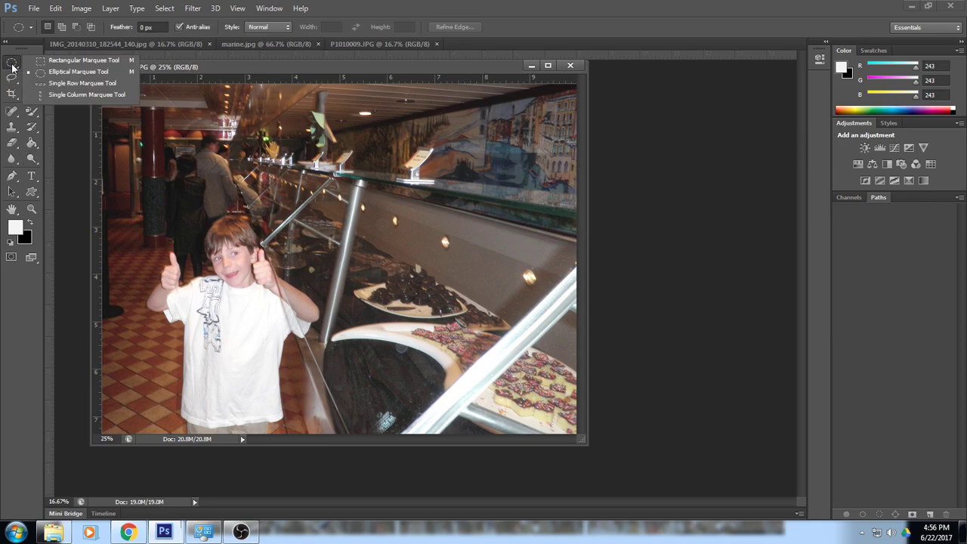
{"action": "left_click", "coordinate": [63, 63]}
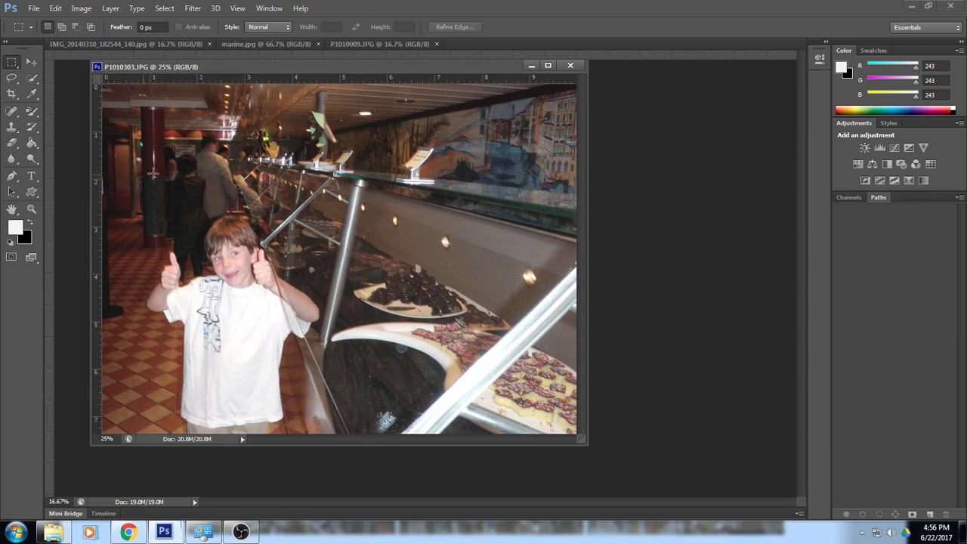
{"action": "left_click_drag", "start_coordinate": [136, 149], "coordinate": [330, 411]}
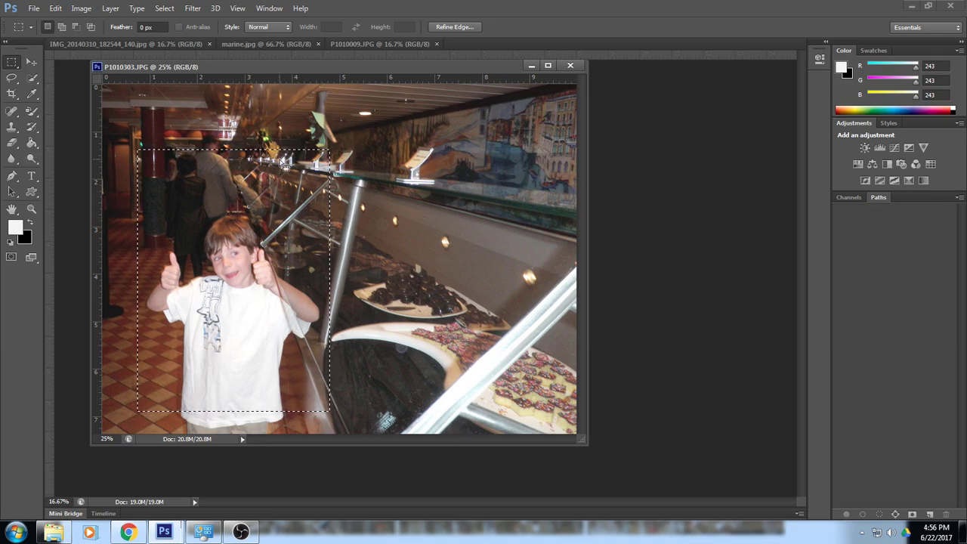
{"action": "left_click", "coordinate": [165, 8]}
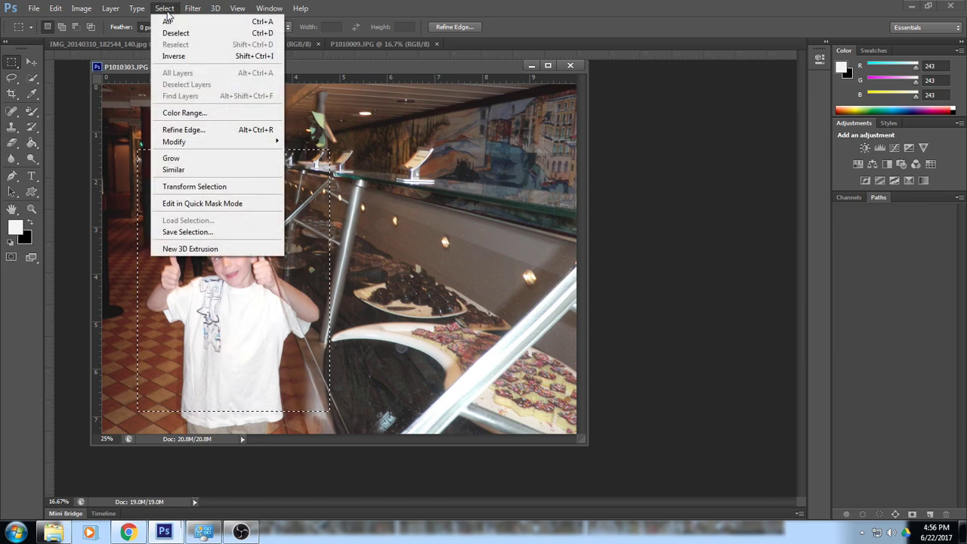
{"action": "left_click", "coordinate": [174, 56]}
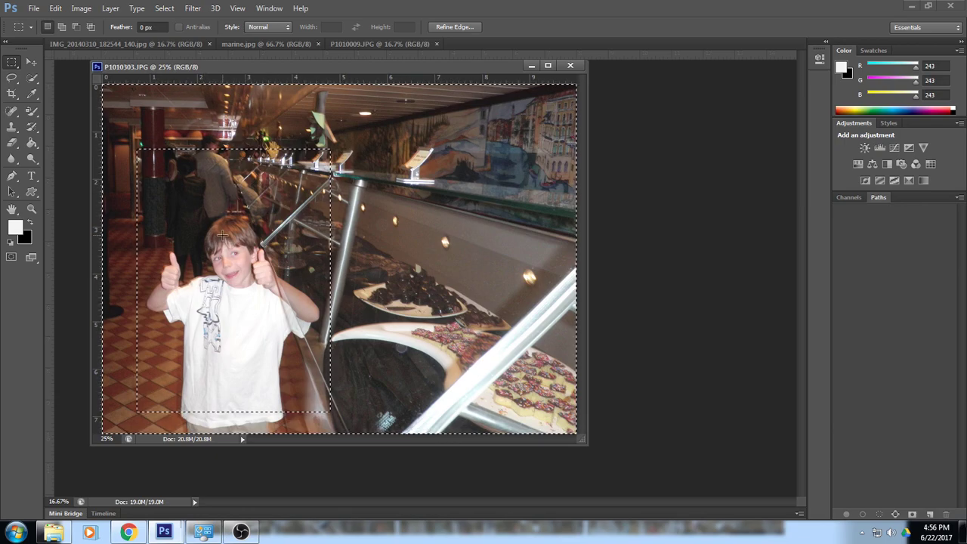
Step: Preview darkening the area around the boy with Brightness/Contrast at brightness -111, without applying it
{"action": "left_click", "coordinate": [81, 8]}
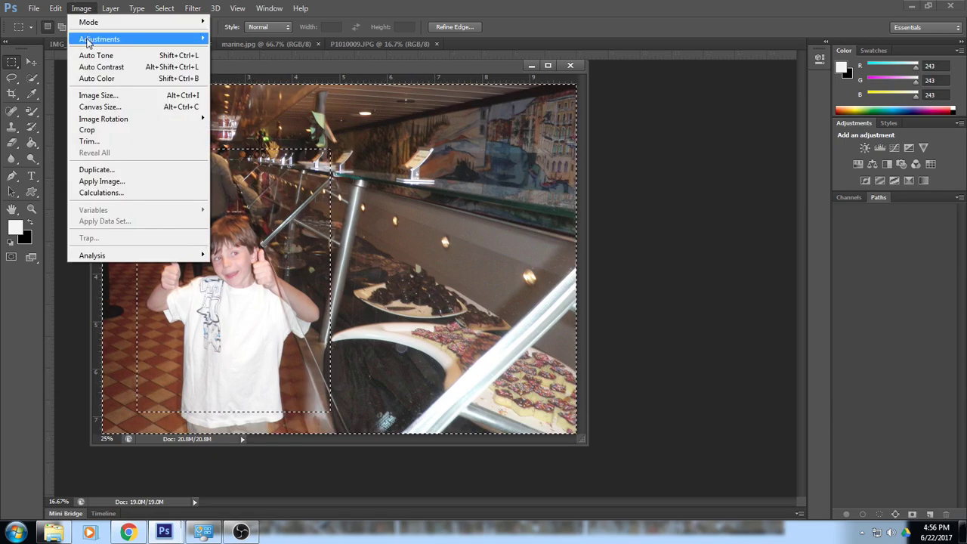
{"action": "mouse_move", "coordinate": [168, 42]}
{"action": "left_click", "coordinate": [253, 38]}
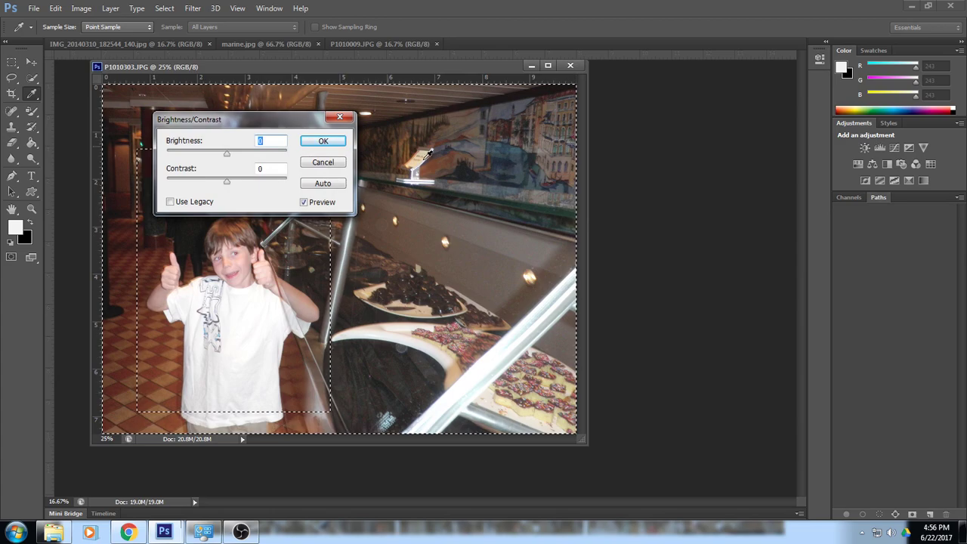
{"action": "left_click_drag", "start_coordinate": [293, 129], "coordinate": [778, 184]}
{"action": "left_click_drag", "start_coordinate": [714, 212], "coordinate": [671, 216]}
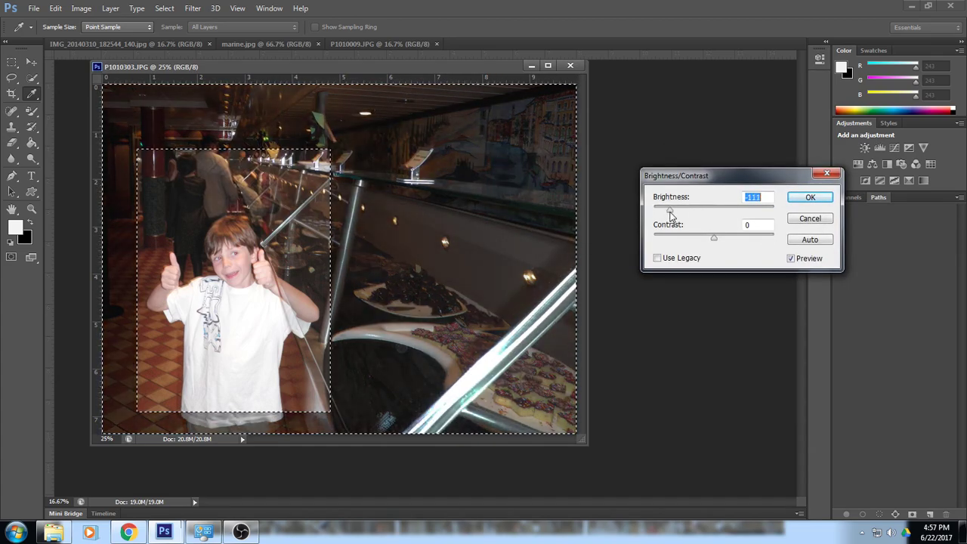
{"action": "left_click", "coordinate": [808, 221]}
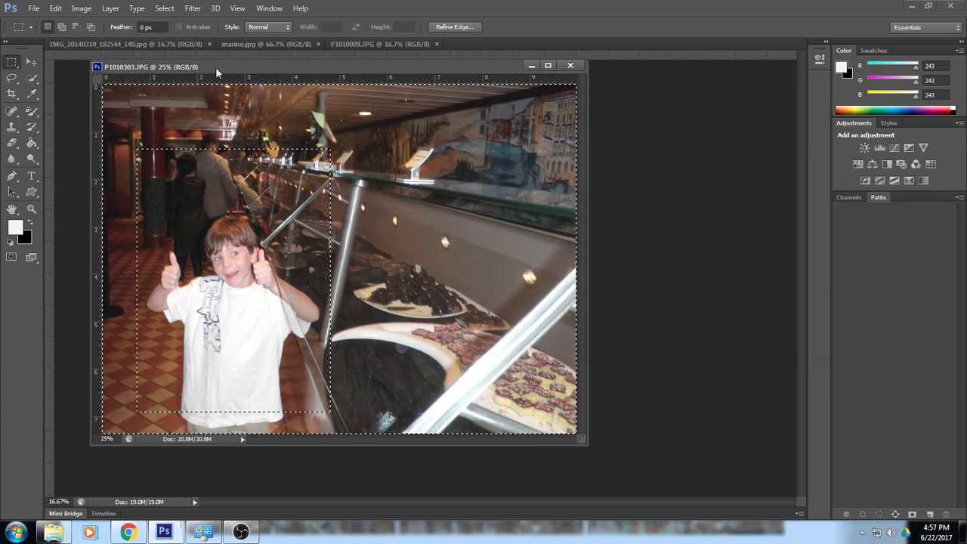
Step: Preview desaturating the area around the boy with Hue/Saturation at saturation -95, without applying it
{"action": "left_click", "coordinate": [92, 11]}
{"action": "mouse_move", "coordinate": [159, 40]}
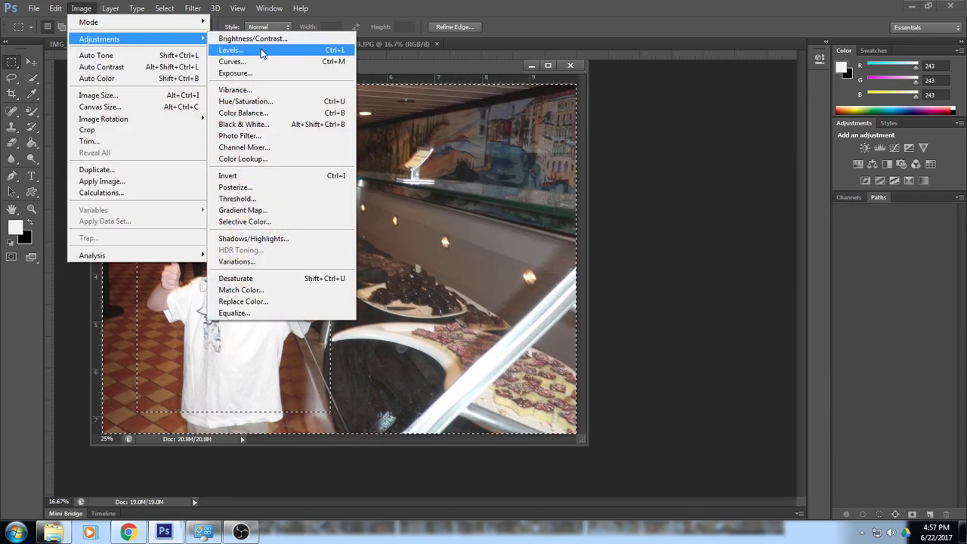
{"action": "left_click", "coordinate": [259, 108]}
{"action": "left_click_drag", "start_coordinate": [731, 230], "coordinate": [676, 244]}
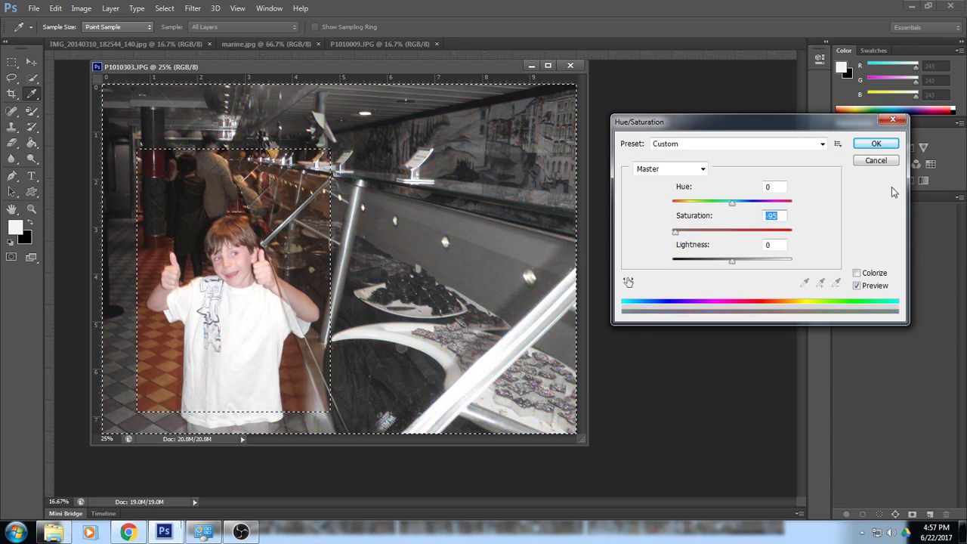
{"action": "left_click", "coordinate": [890, 161]}
Step: Preview a green tint around the boy with Color Balance, shifting magenta/green to +67 in the midtones, without applying it
{"action": "left_click", "coordinate": [82, 8]}
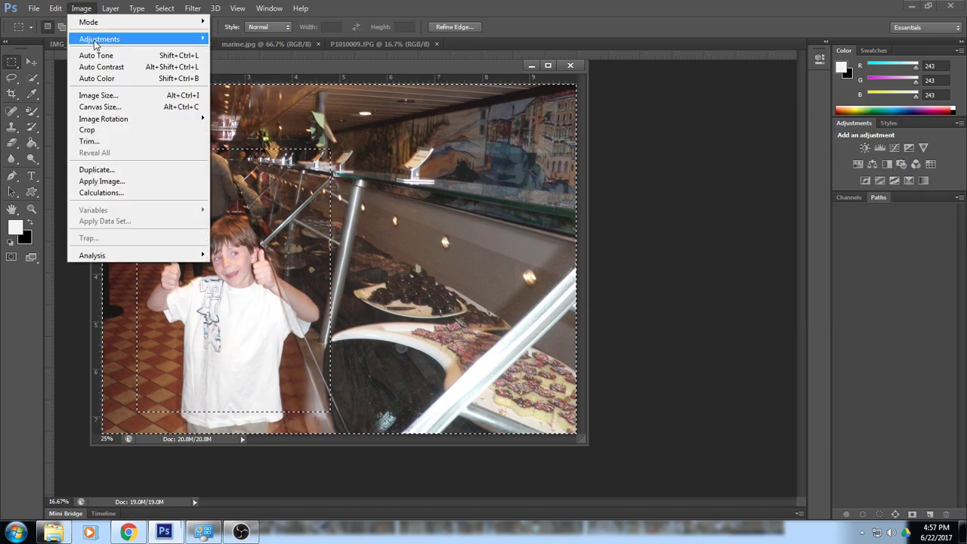
{"action": "mouse_move", "coordinate": [98, 39]}
{"action": "left_click", "coordinate": [243, 112]}
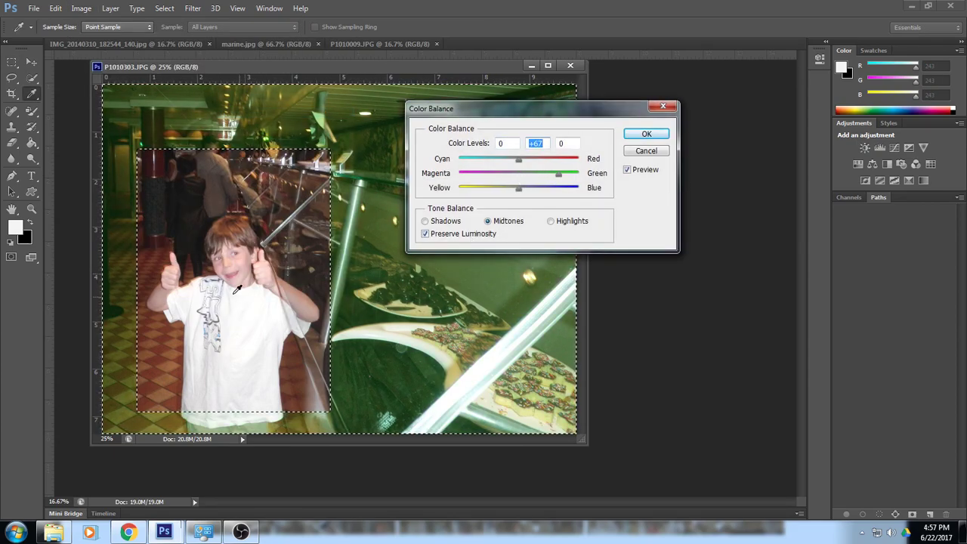
{"action": "left_click", "coordinate": [644, 152]}
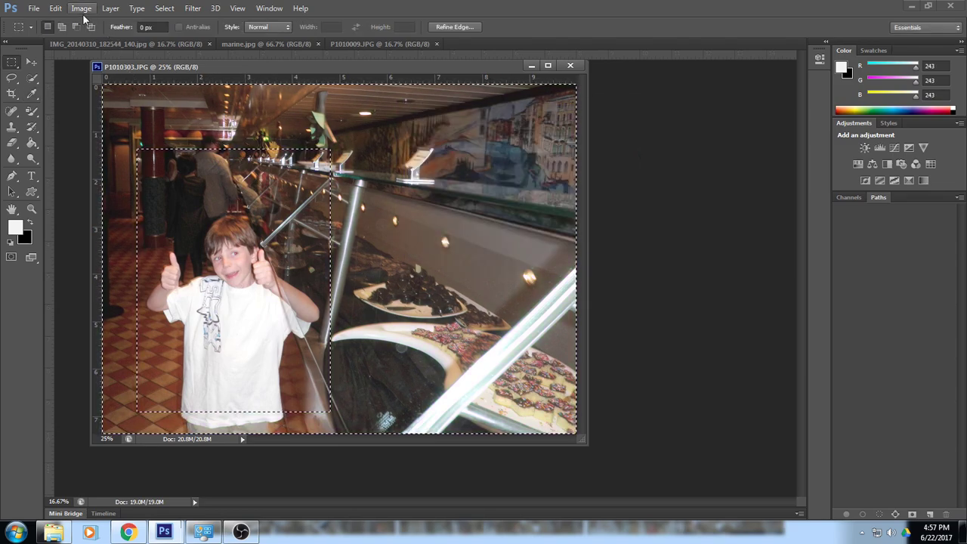
Step: Blur the area around the boy with a Gaussian Blur of 2.6 pixels radius
{"action": "left_click", "coordinate": [193, 8]}
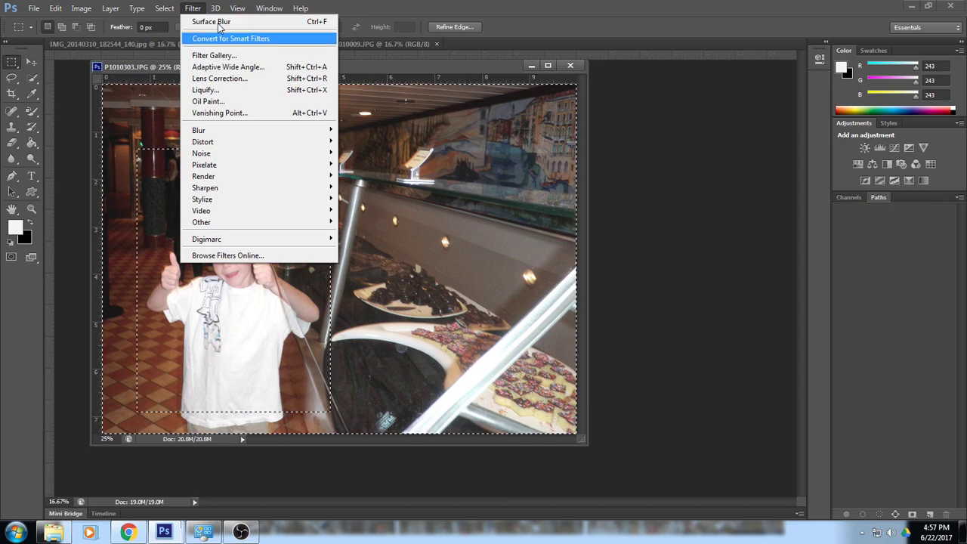
{"action": "mouse_move", "coordinate": [284, 132]}
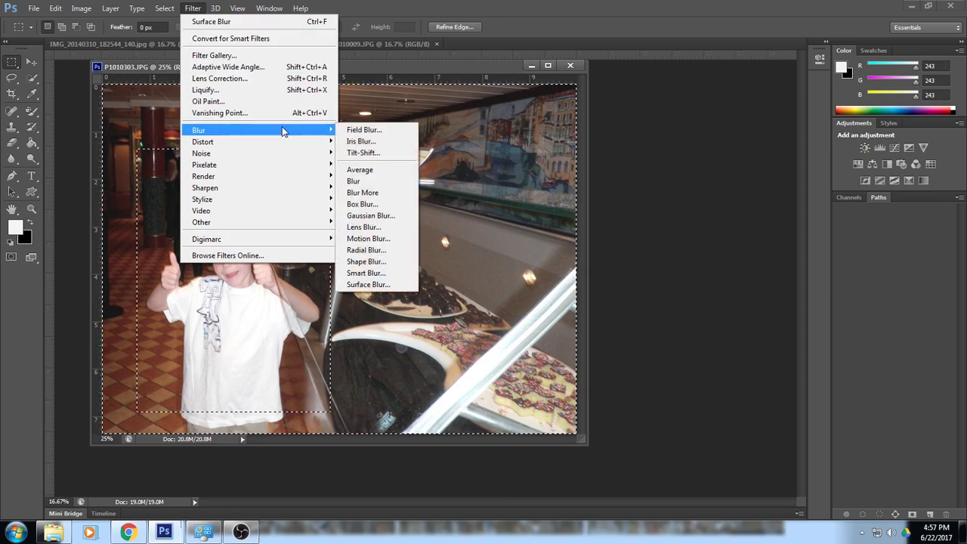
{"action": "left_click", "coordinate": [399, 219]}
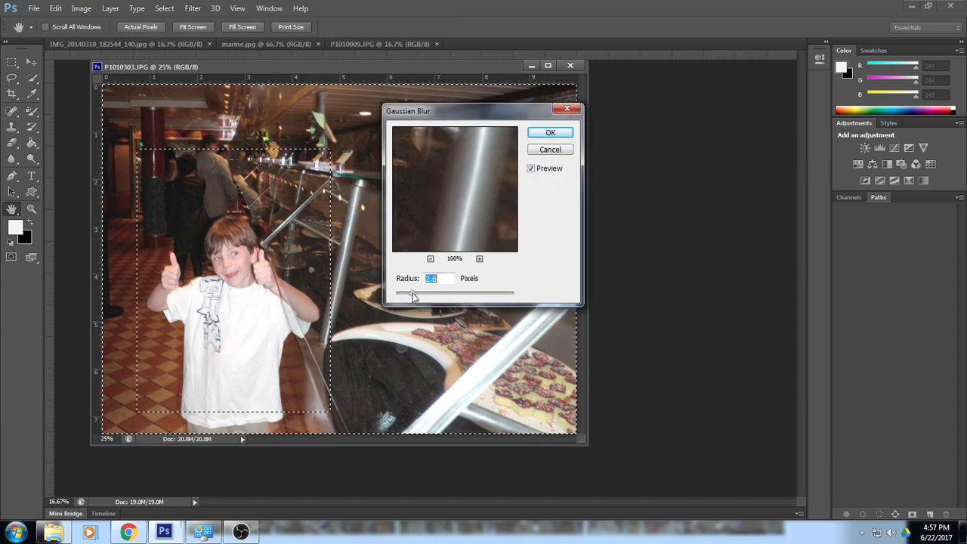
{"action": "left_click", "coordinate": [550, 133]}
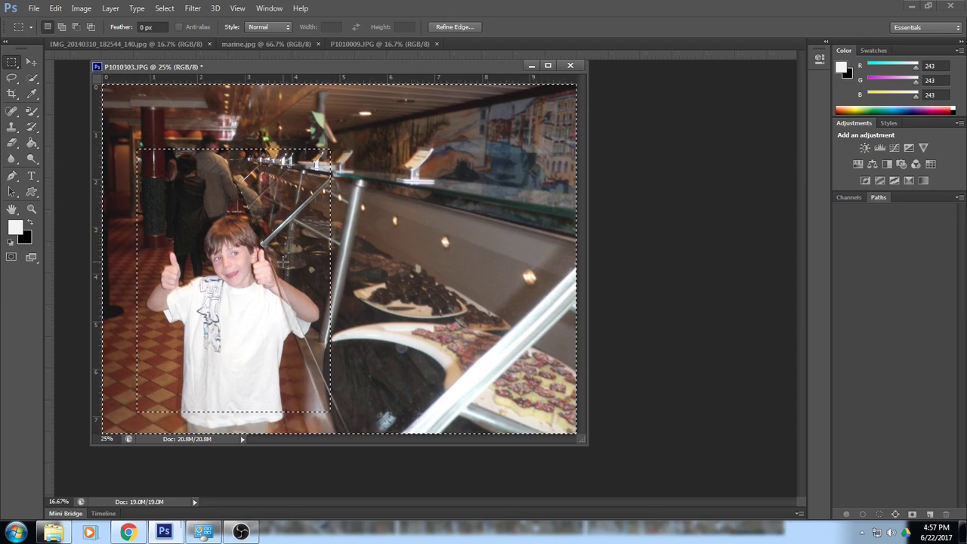
Step: Darken the blurred area around the boy with Brightness/Contrast at brightness -74 and clear the selection
{"action": "left_click", "coordinate": [82, 8]}
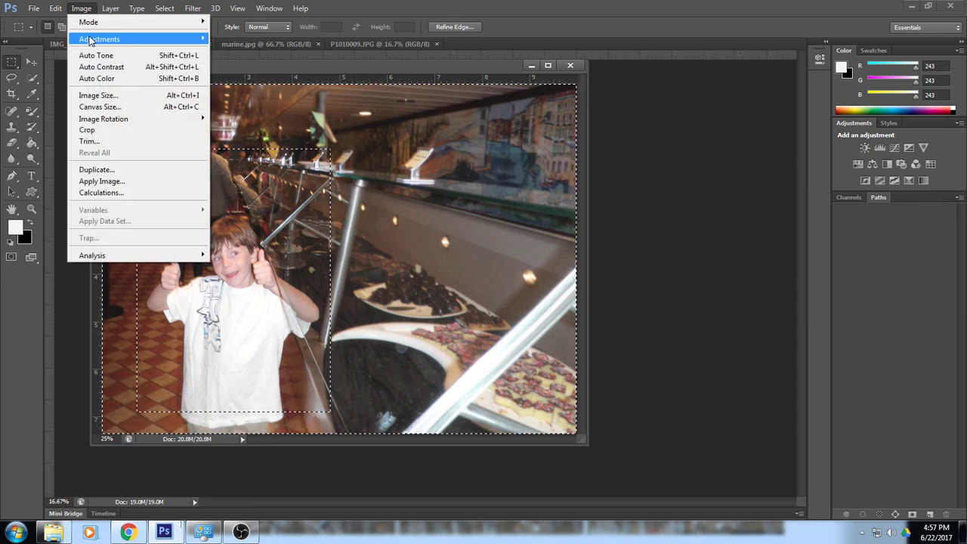
{"action": "mouse_move", "coordinate": [92, 39]}
{"action": "left_click", "coordinate": [240, 38]}
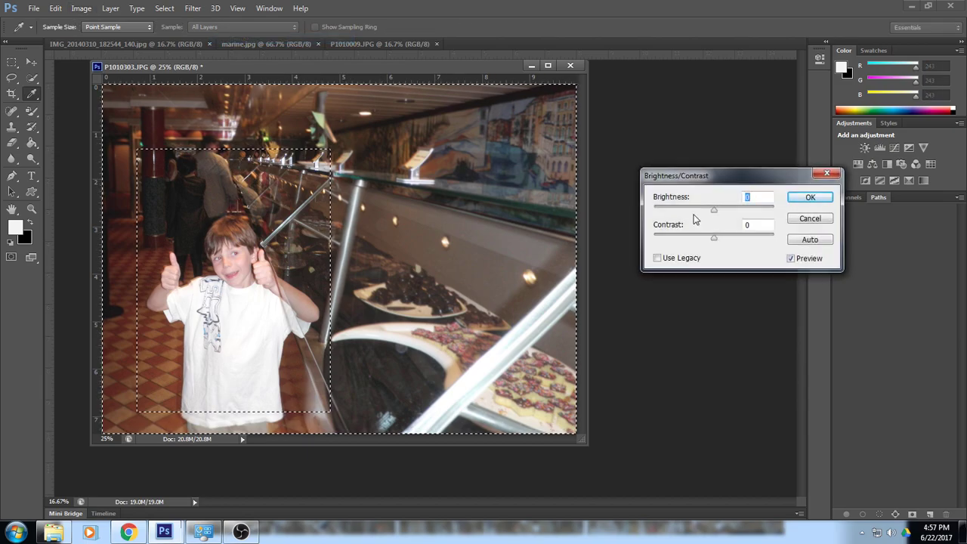
{"action": "left_click_drag", "start_coordinate": [714, 213], "coordinate": [702, 215]}
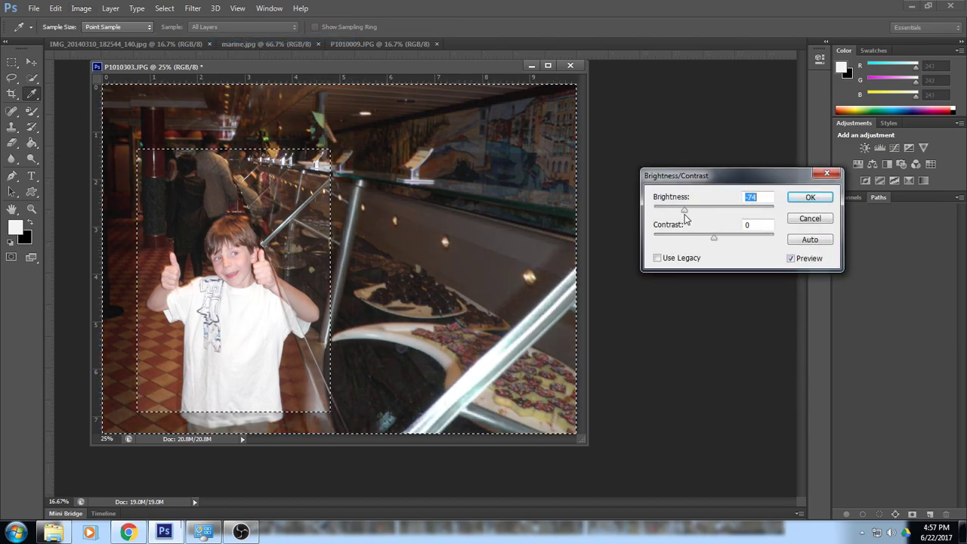
{"action": "left_click", "coordinate": [806, 198]}
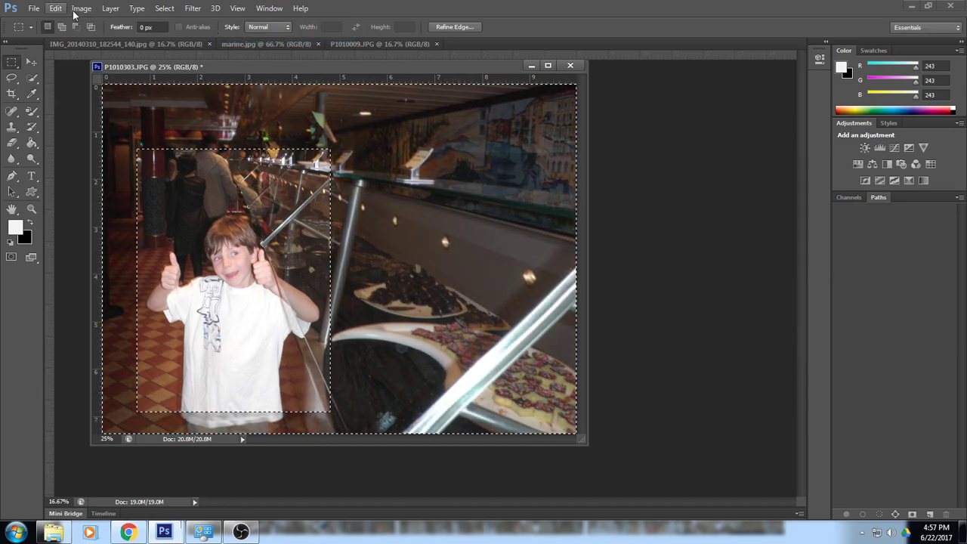
{"action": "left_click", "coordinate": [144, 11]}
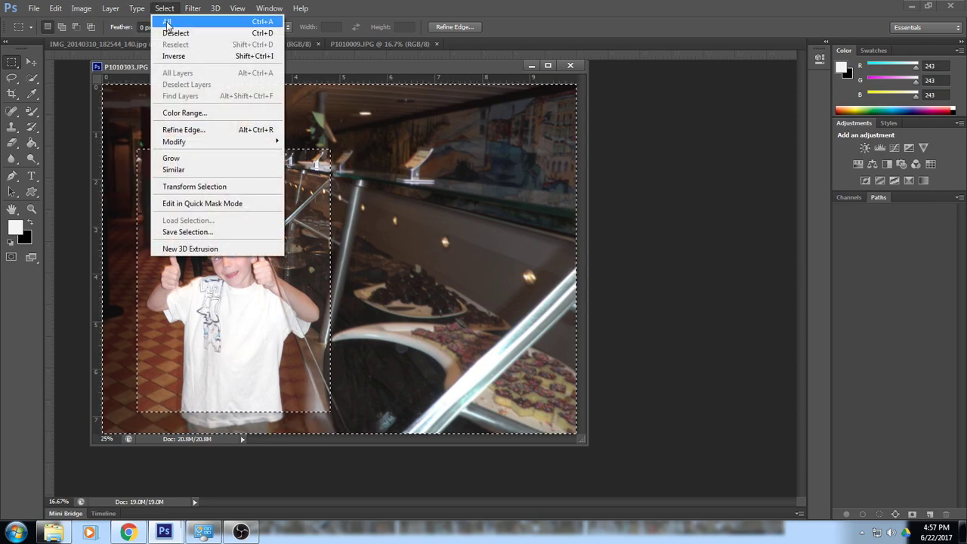
{"action": "left_click", "coordinate": [174, 33]}
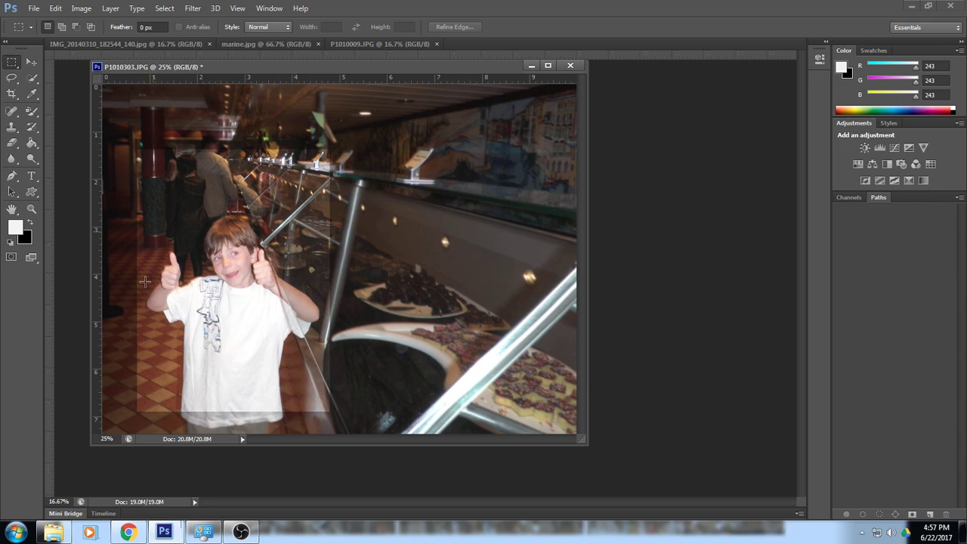
Step: Show the photo's History and revert P1010303.JPG to its original opened state
{"action": "left_click", "coordinate": [269, 8]}
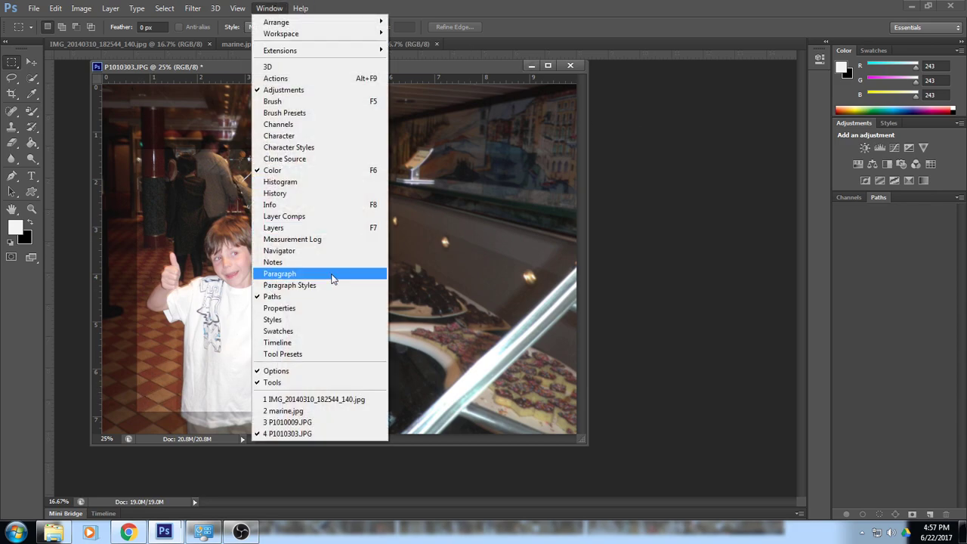
{"action": "left_click", "coordinate": [325, 193]}
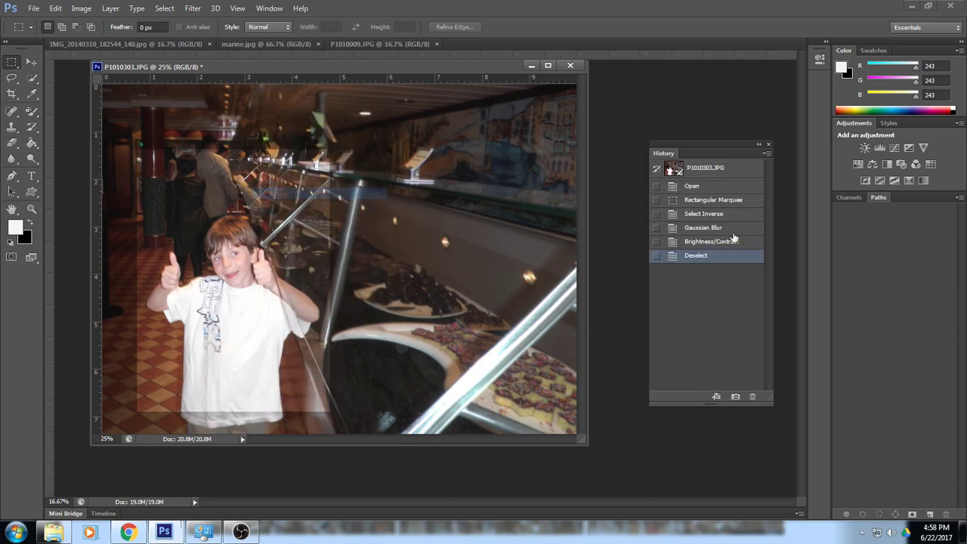
{"action": "left_click", "coordinate": [725, 167]}
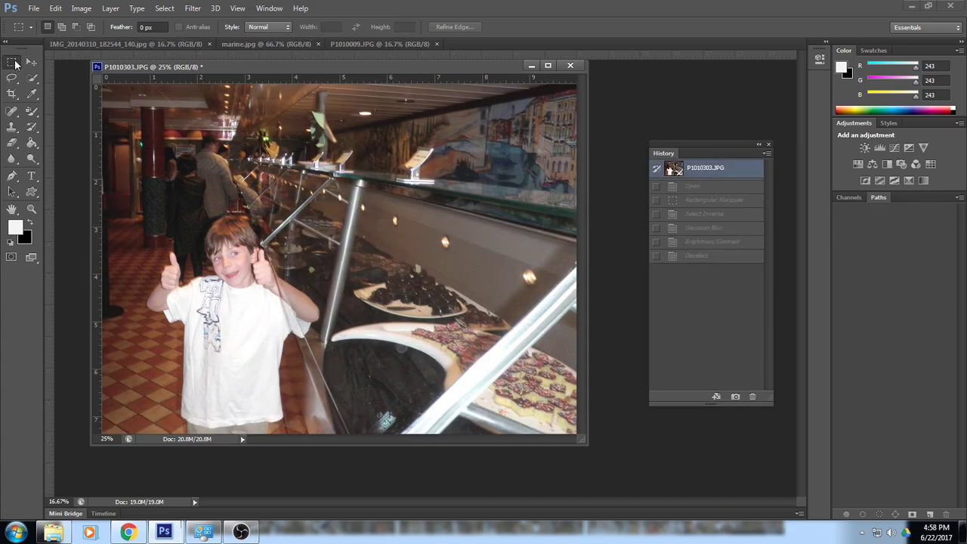
Step: Select the boy with a rectangular marquee feathered 50 px, about 4.27 in wide and 5.17 in high
{"action": "left_click", "coordinate": [144, 27]}
{"action": "type", "text": "50"}
{"action": "left_click_drag", "start_coordinate": [133, 165], "coordinate": [335, 411]}
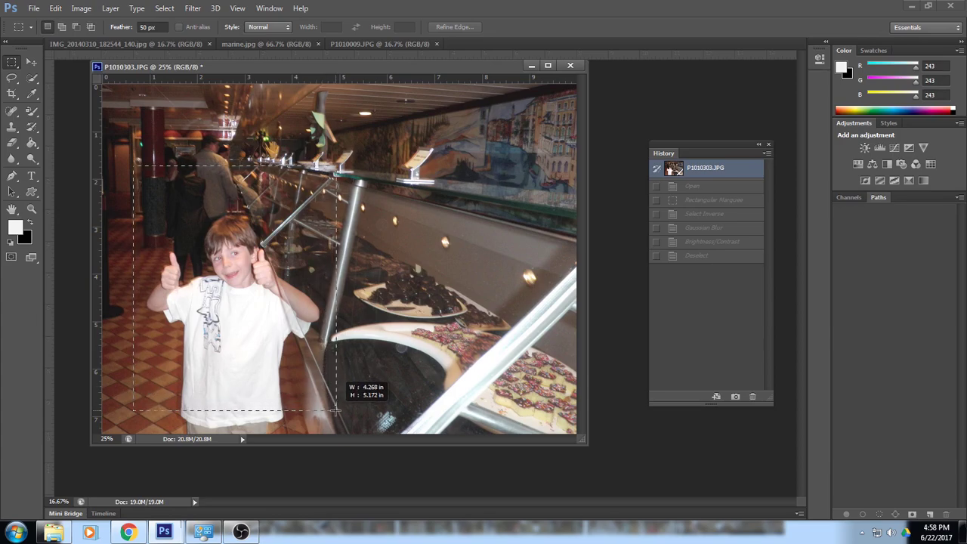
{"action": "left_click_drag", "start_coordinate": [336, 412], "coordinate": [335, 412]}
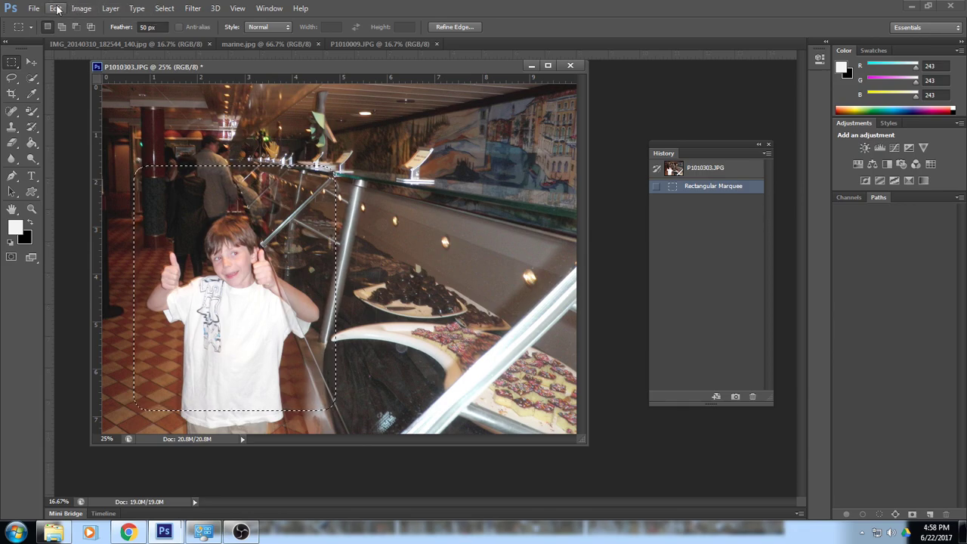
Step: Preview darkening the selected boy with Brightness/Contrast at brightness -111, without applying it
{"action": "left_click", "coordinate": [81, 8]}
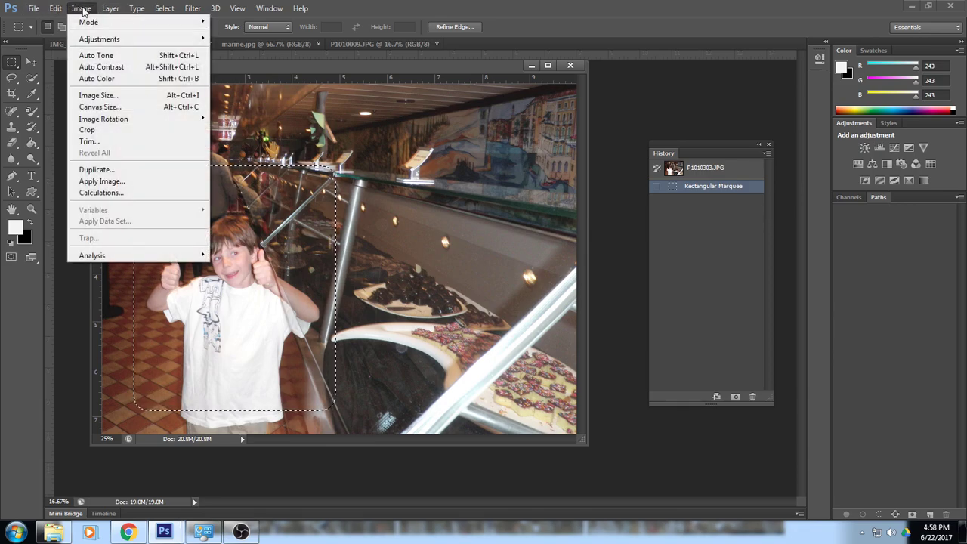
{"action": "mouse_move", "coordinate": [99, 39]}
{"action": "left_click", "coordinate": [241, 40]}
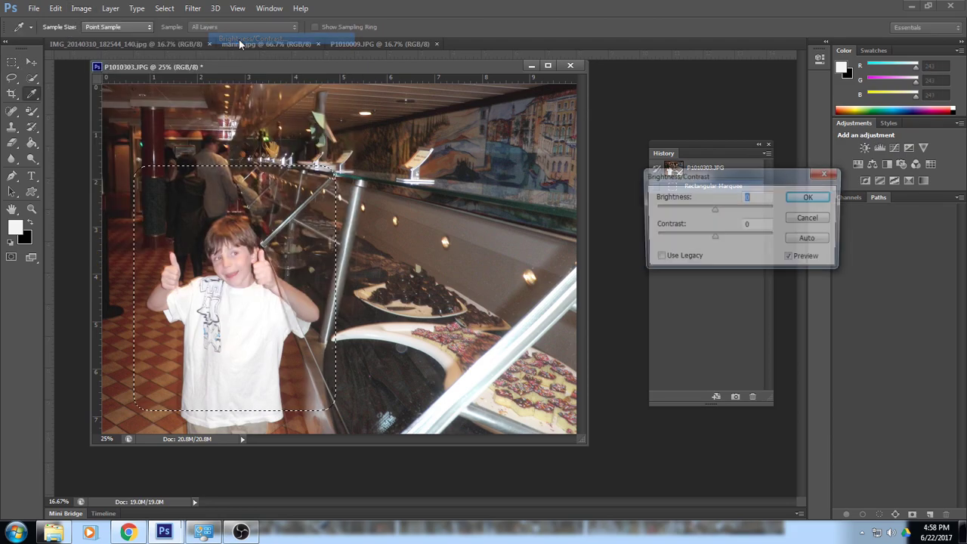
{"action": "left_click_drag", "start_coordinate": [715, 208], "coordinate": [670, 217]}
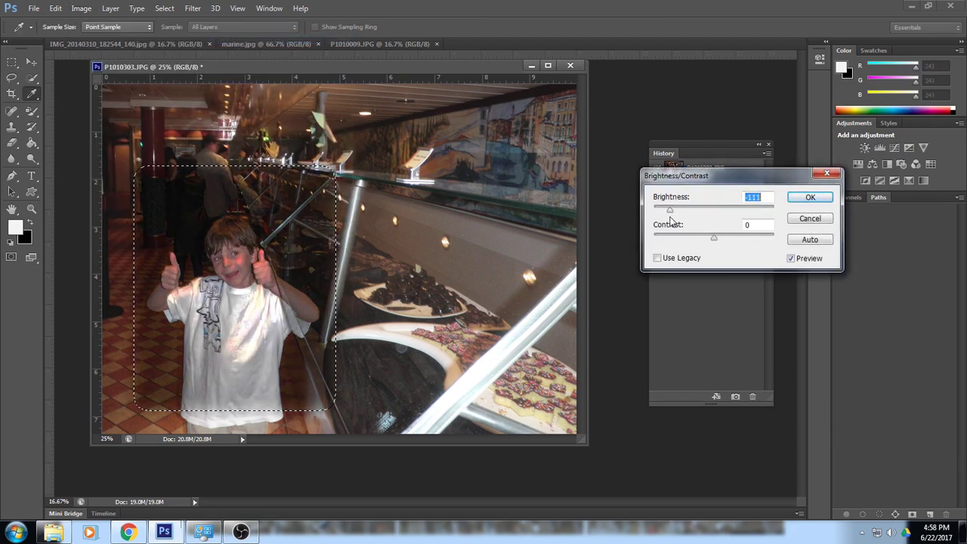
{"action": "left_click", "coordinate": [827, 173]}
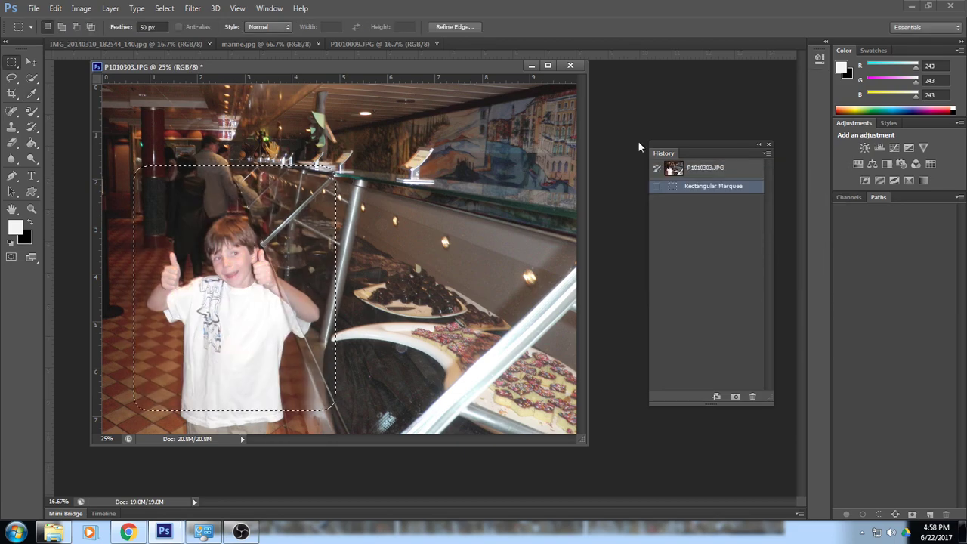
Step: Invert the 50 px feathered selection and darken the boy's surroundings with Brightness/Contrast, leaving nothing selected
{"action": "left_click", "coordinate": [164, 8]}
{"action": "left_click", "coordinate": [180, 54]}
{"action": "left_click", "coordinate": [81, 8]}
{"action": "mouse_move", "coordinate": [185, 42]}
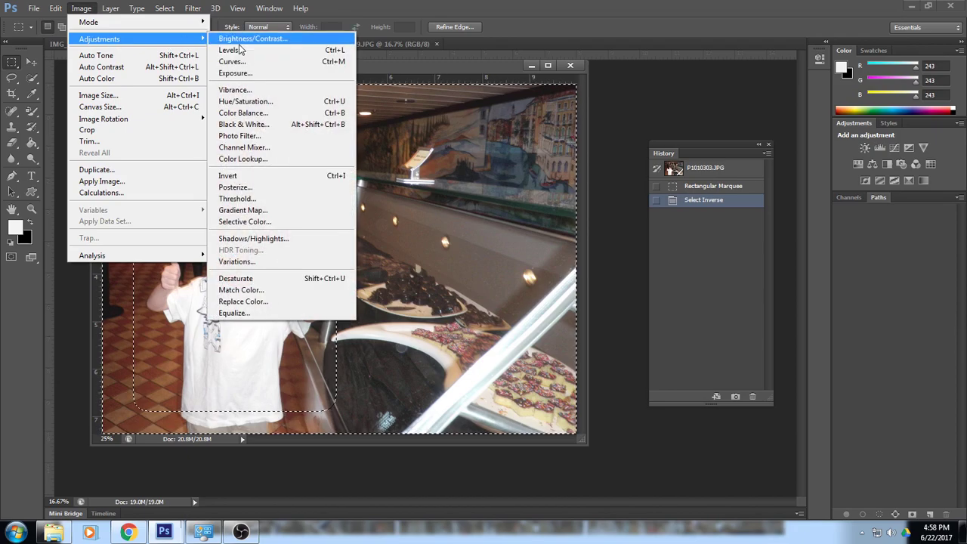
{"action": "left_click", "coordinate": [251, 38]}
{"action": "left_click_drag", "start_coordinate": [714, 211], "coordinate": [671, 213]}
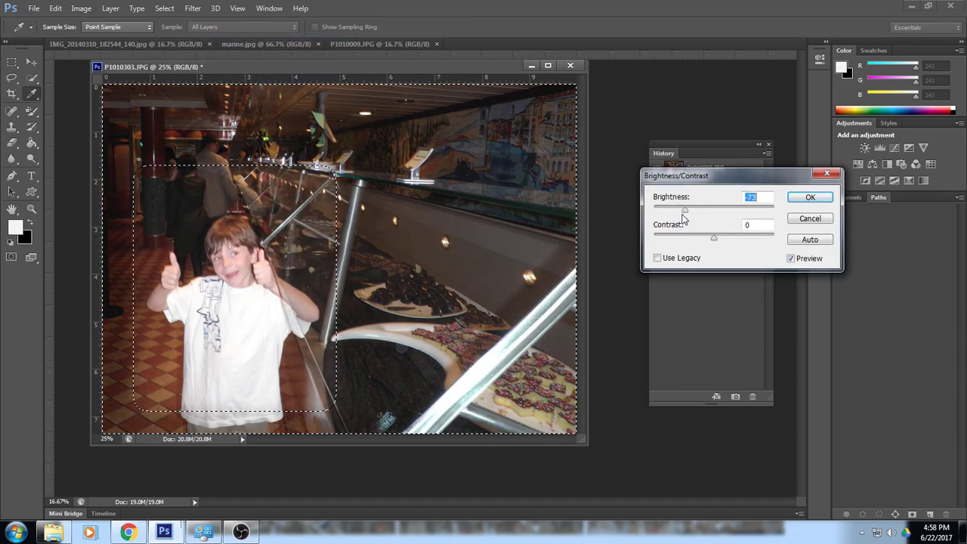
{"action": "left_click", "coordinate": [810, 198]}
{"action": "left_click", "coordinate": [164, 9]}
{"action": "left_click", "coordinate": [176, 34]}
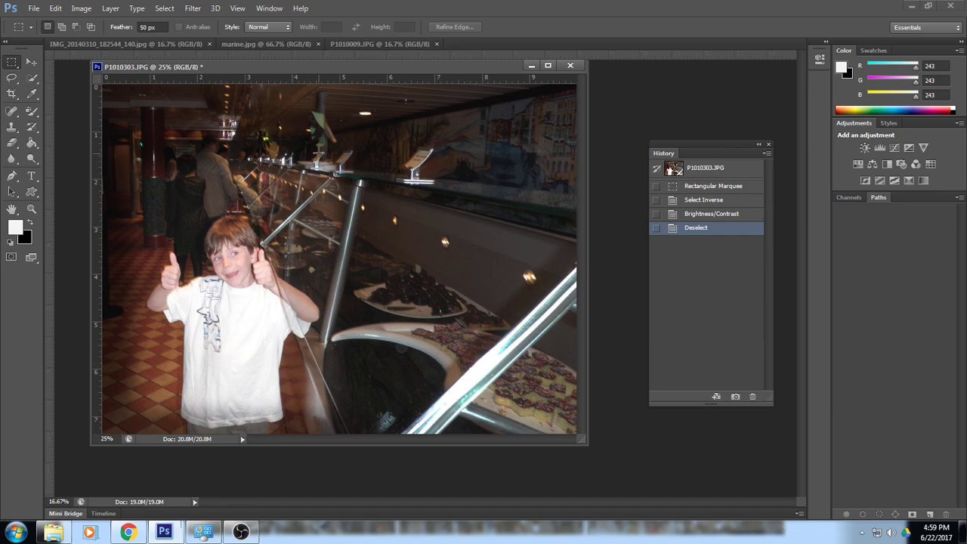
Step: Step back through the History states to the original snapshot of P1010303.JPG
{"action": "left_click", "coordinate": [707, 214]}
{"action": "left_click", "coordinate": [705, 200]}
{"action": "left_click", "coordinate": [705, 186]}
{"action": "left_click", "coordinate": [705, 168]}
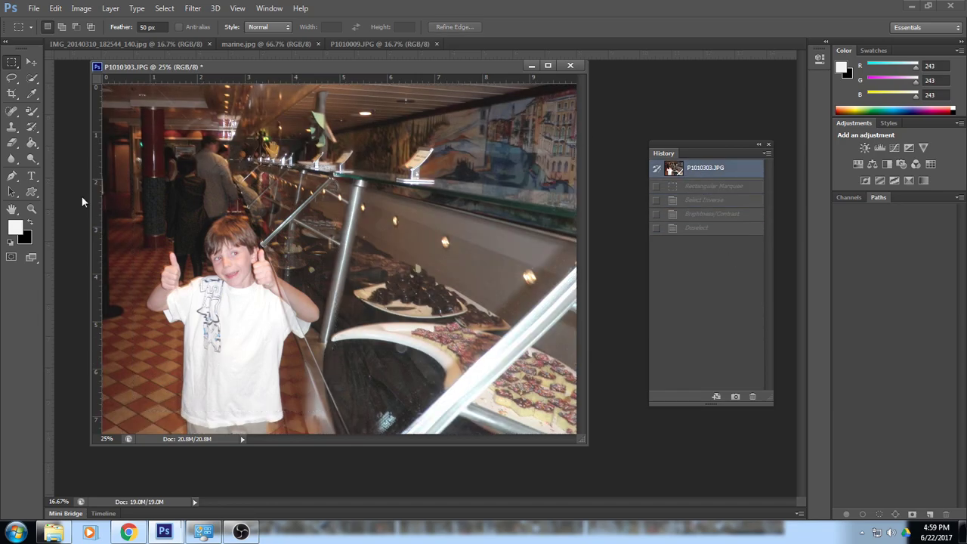
Step: Draw a rectangular marquee feathered 100 px around the boy and invert it to select his surroundings
{"action": "double_click", "coordinate": [144, 27]}
{"action": "type", "text": "100"}
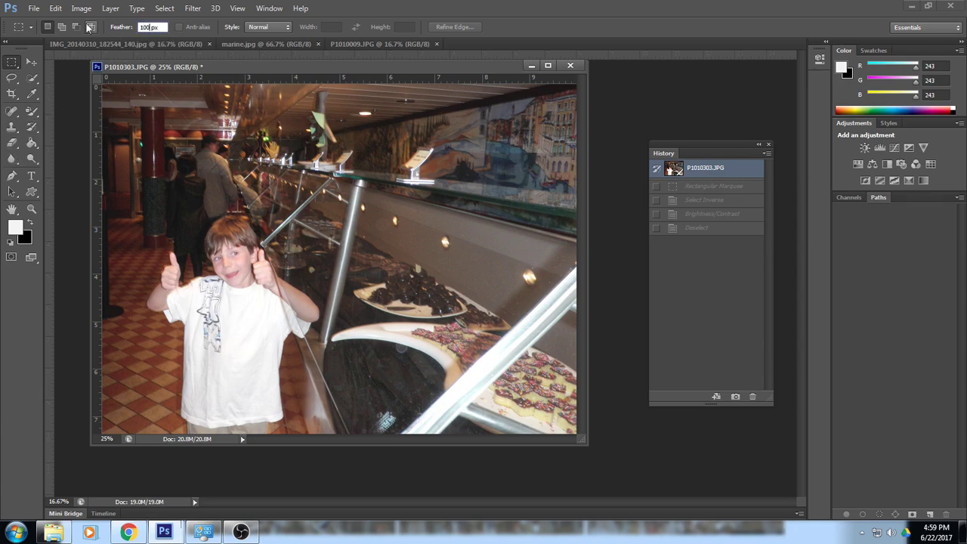
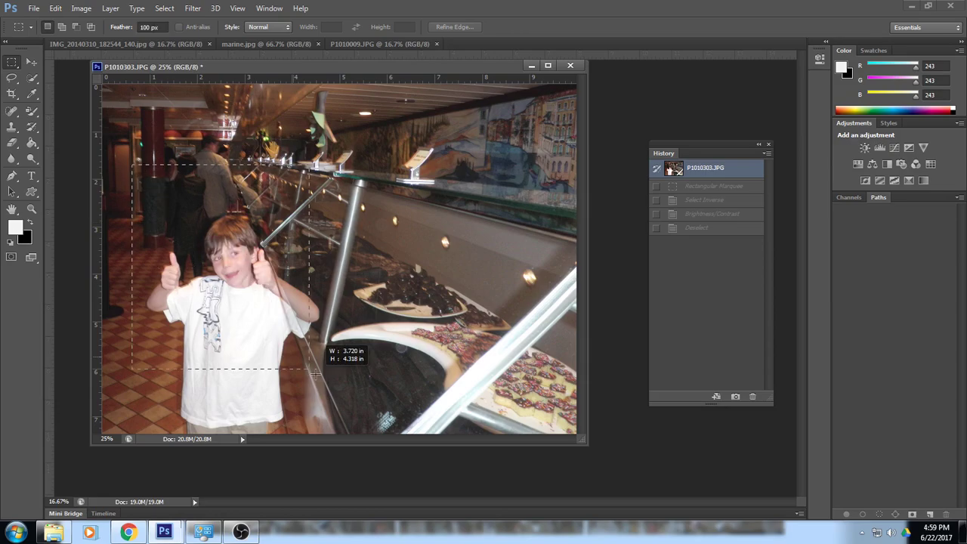
{"action": "left_click_drag", "start_coordinate": [315, 371], "coordinate": [331, 401]}
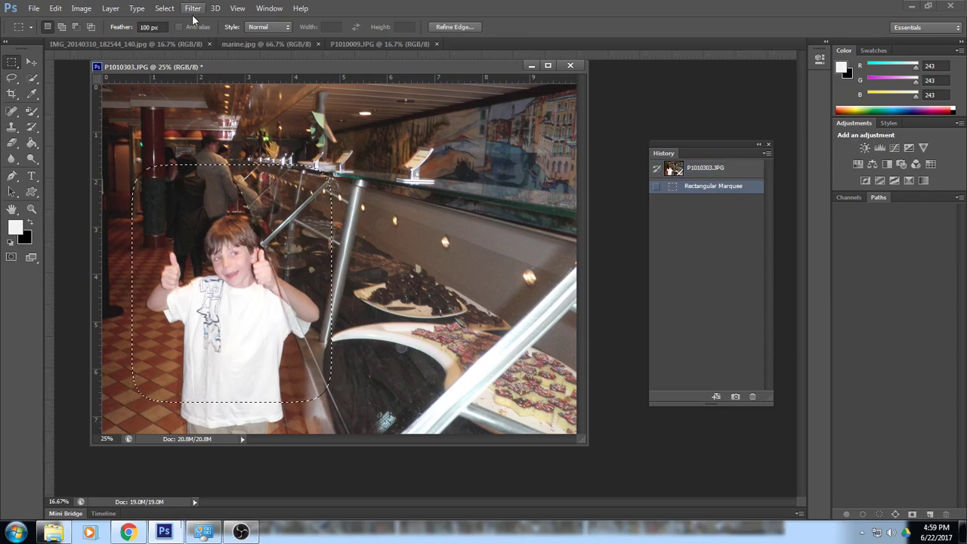
{"action": "left_click", "coordinate": [164, 8]}
{"action": "left_click", "coordinate": [182, 57]}
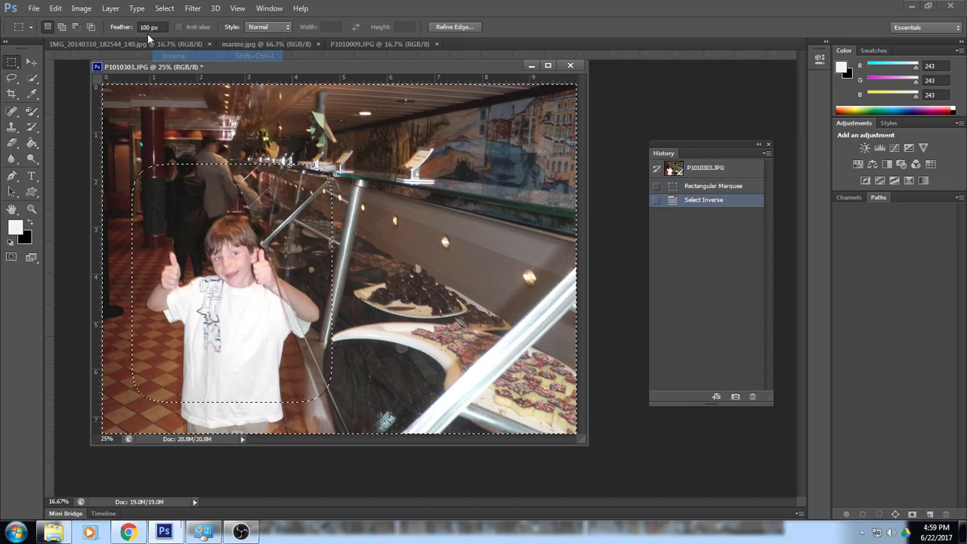
Step: Darken the boy's surroundings with Brightness/Contrast at brightness -145 and clear the selection
{"action": "left_click", "coordinate": [73, 8]}
{"action": "mouse_move", "coordinate": [83, 37]}
{"action": "left_click", "coordinate": [241, 37]}
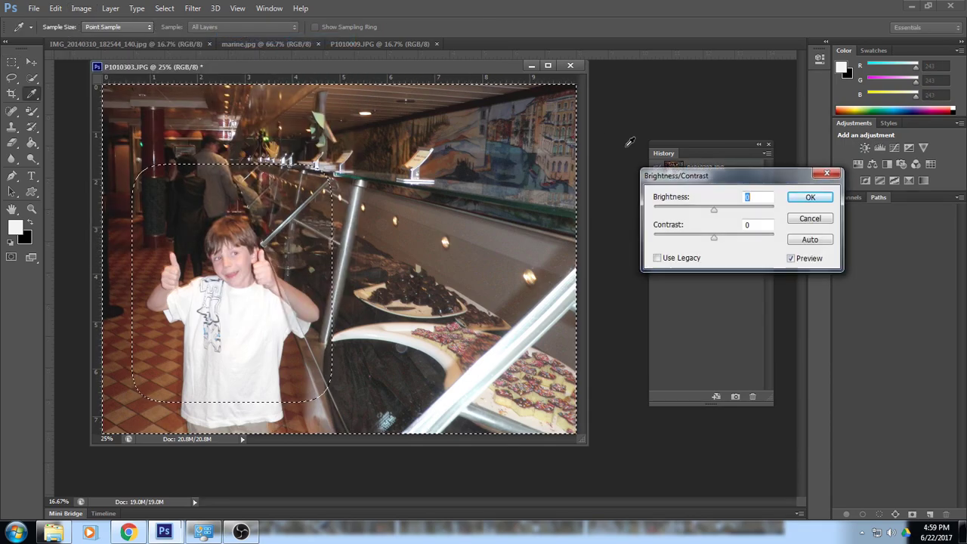
{"action": "left_click_drag", "start_coordinate": [714, 210], "coordinate": [659, 224]}
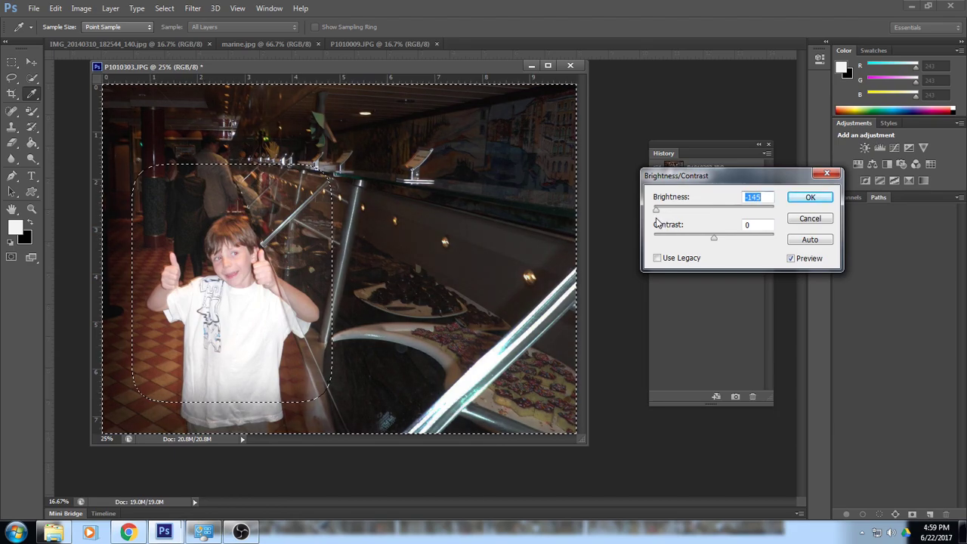
{"action": "left_click", "coordinate": [809, 198]}
{"action": "left_click", "coordinate": [163, 8]}
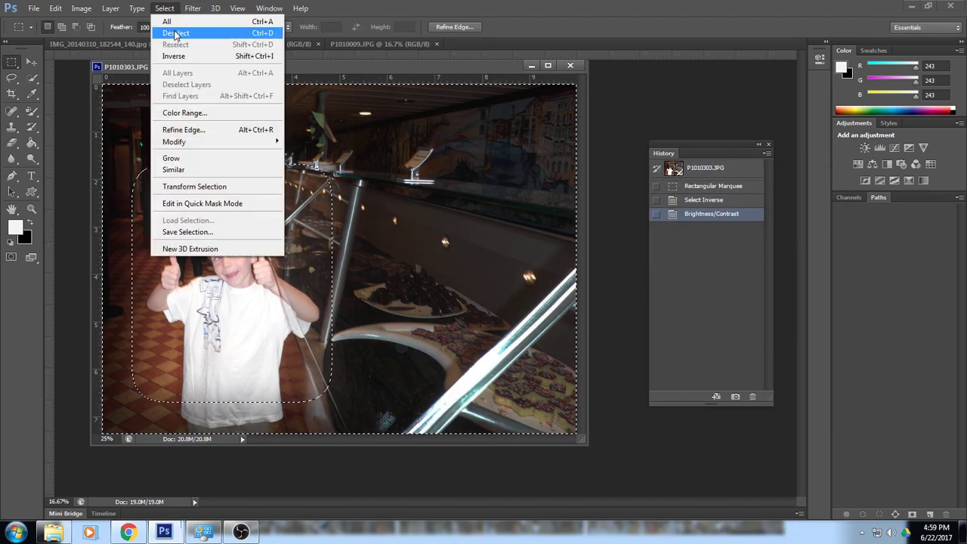
{"action": "left_click", "coordinate": [176, 33]}
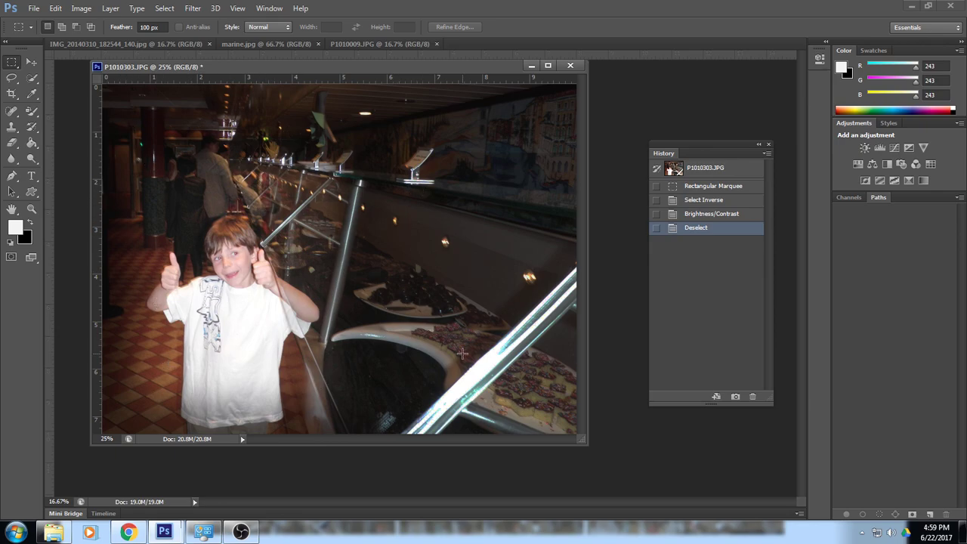
Step: Reselect the darkened surroundings of the boy, soften them with a Gaussian Blur, and deselect
{"action": "left_click", "coordinate": [164, 9]}
{"action": "left_click", "coordinate": [178, 47]}
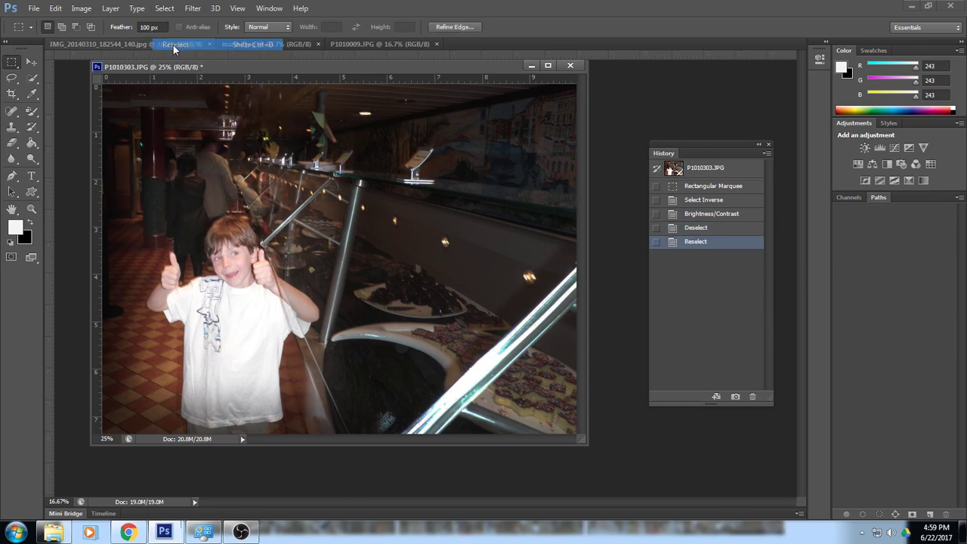
{"action": "left_click", "coordinate": [193, 10]}
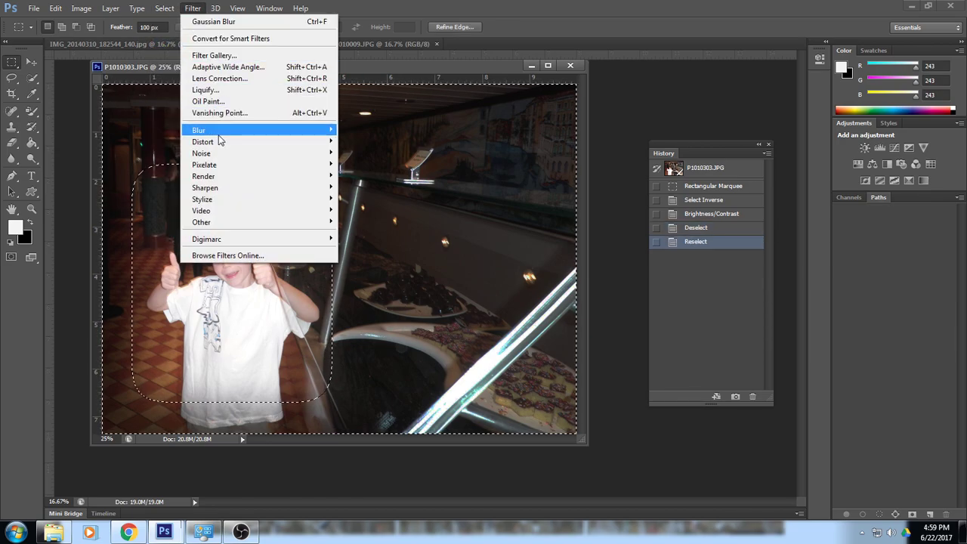
{"action": "mouse_move", "coordinate": [281, 133]}
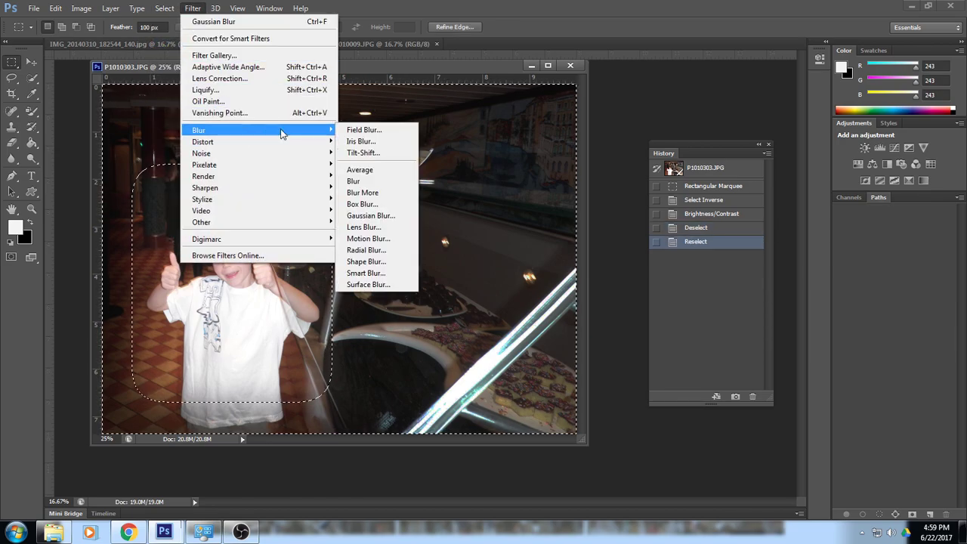
{"action": "left_click", "coordinate": [372, 216]}
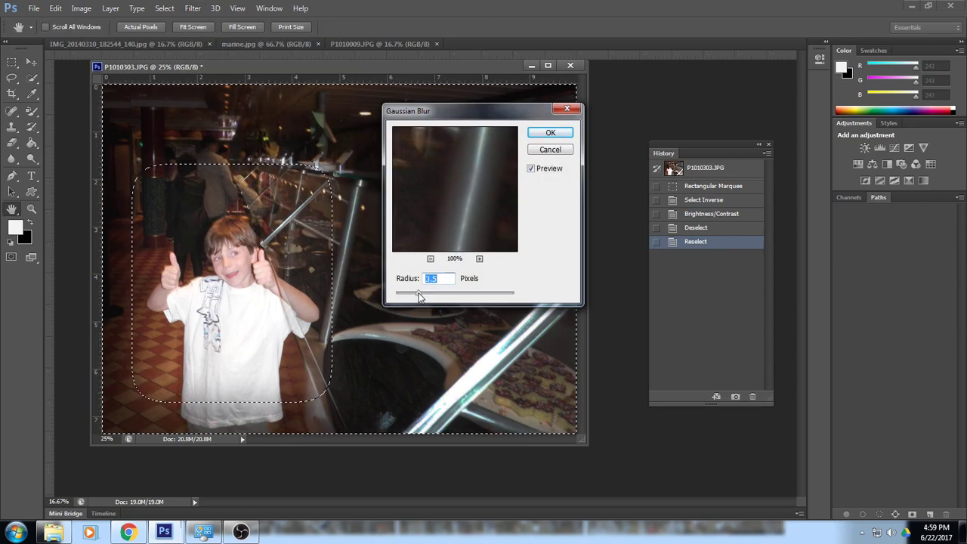
{"action": "left_click_drag", "start_coordinate": [419, 293], "coordinate": [430, 297]}
{"action": "left_click", "coordinate": [547, 136]}
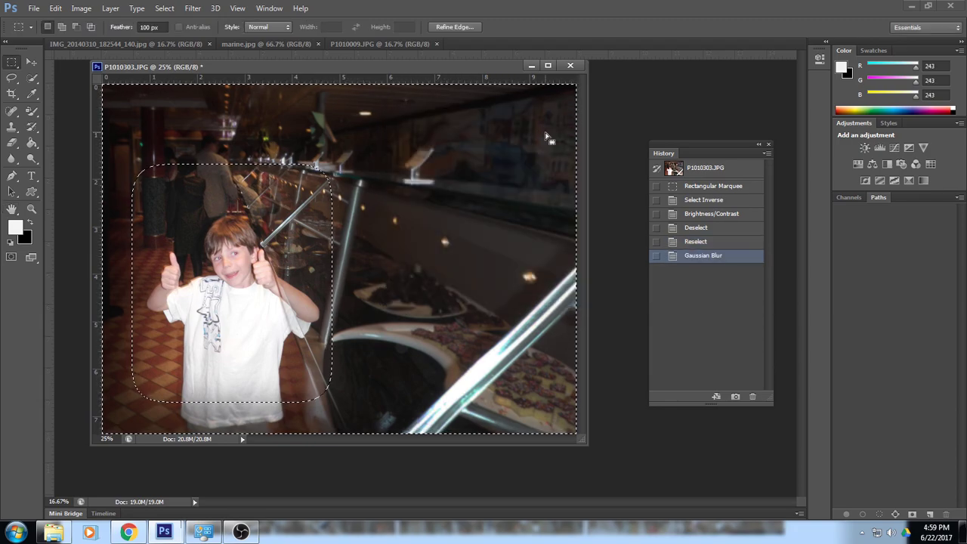
{"action": "left_click", "coordinate": [192, 9]}
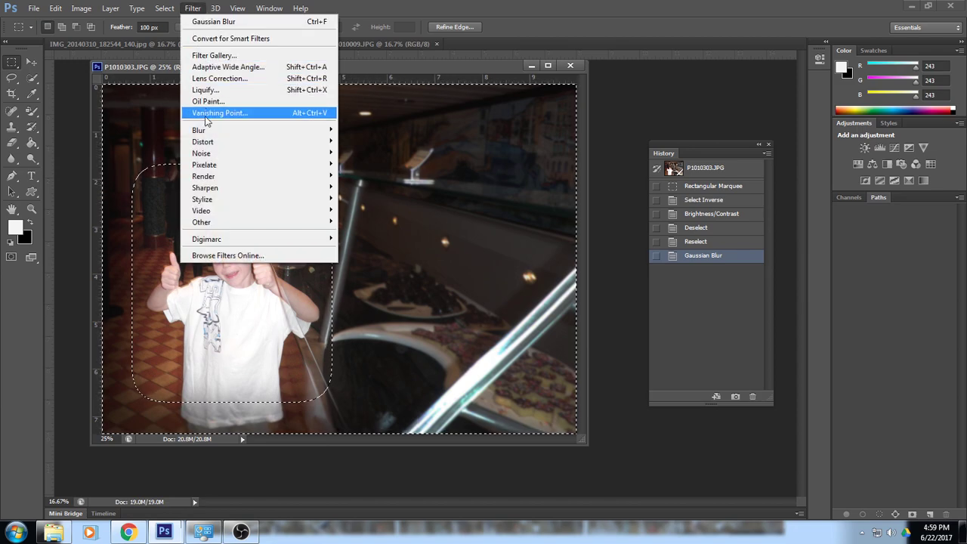
{"action": "left_click", "coordinate": [177, 33]}
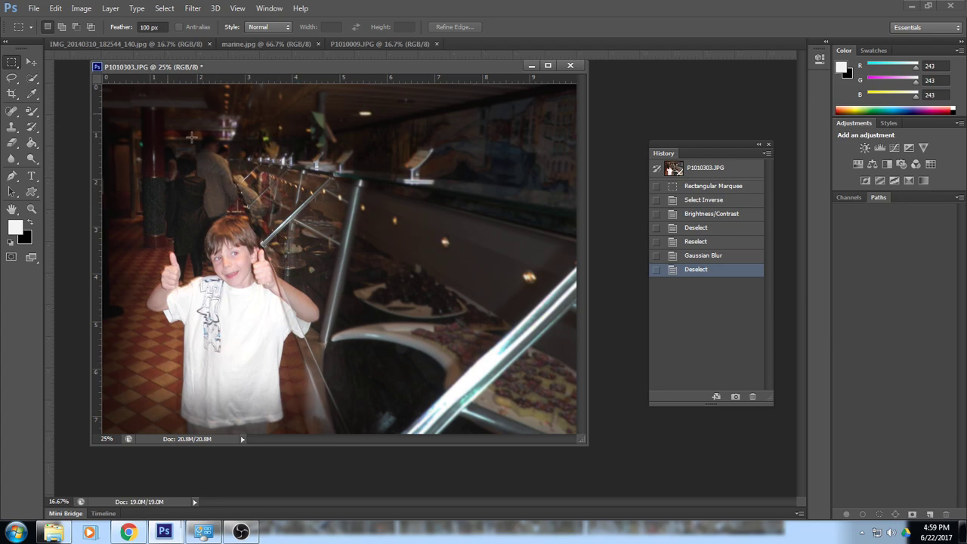
Step: Move the P1010303.JPG window aside and float P1010009.JPG in its own window
{"action": "left_click_drag", "start_coordinate": [224, 68], "coordinate": [241, 154]}
{"action": "left_click_drag", "start_coordinate": [347, 43], "coordinate": [238, 73]}
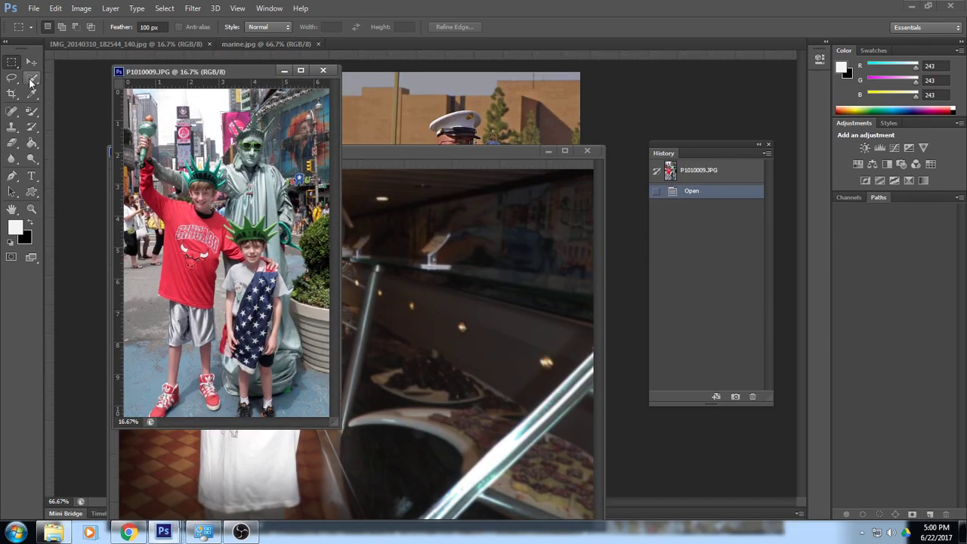
Step: Draw an elliptical marquee feathered 100 px around the two boys and the statue, centre it on them, and invert the selection
{"action": "left_click", "coordinate": [12, 63]}
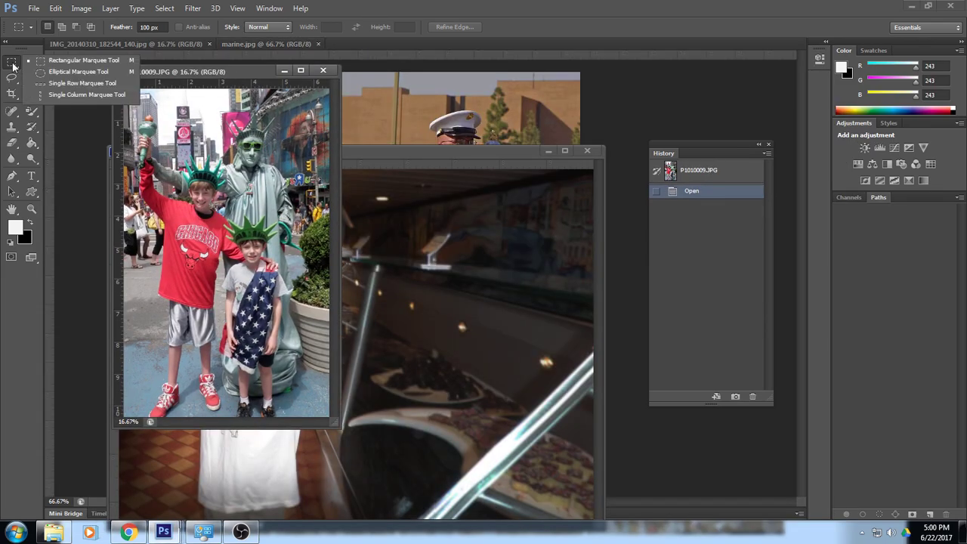
{"action": "left_click", "coordinate": [54, 71]}
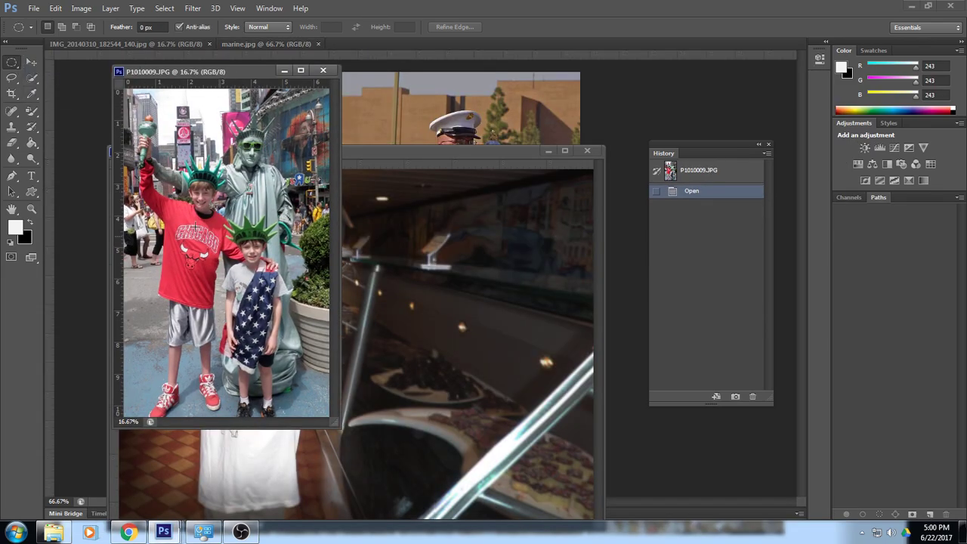
{"action": "left_click", "coordinate": [142, 27]}
{"action": "key", "text": "Return"}
{"action": "left_click_drag", "start_coordinate": [146, 117], "coordinate": [313, 402]}
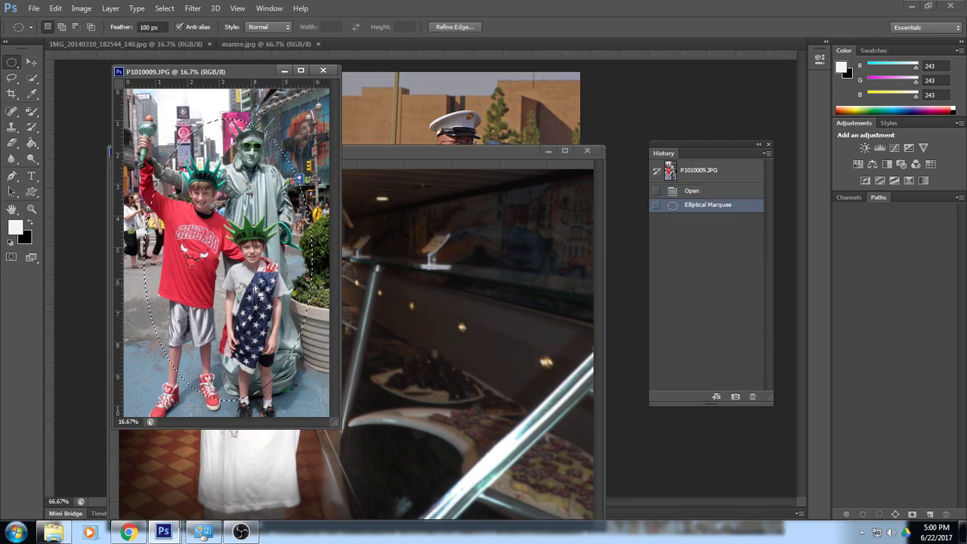
{"action": "left_click_drag", "start_coordinate": [255, 287], "coordinate": [253, 272]}
{"action": "left_click", "coordinate": [161, 10]}
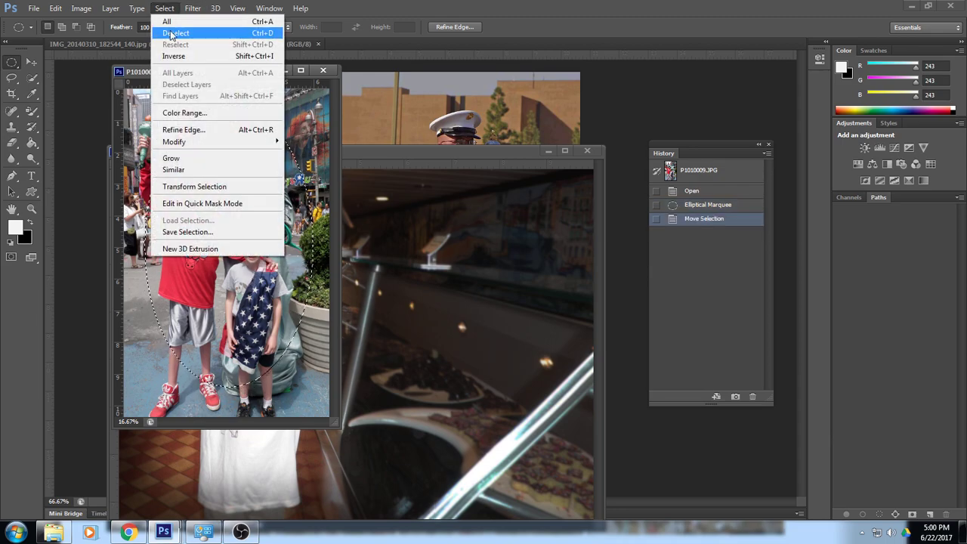
{"action": "left_click", "coordinate": [175, 55]}
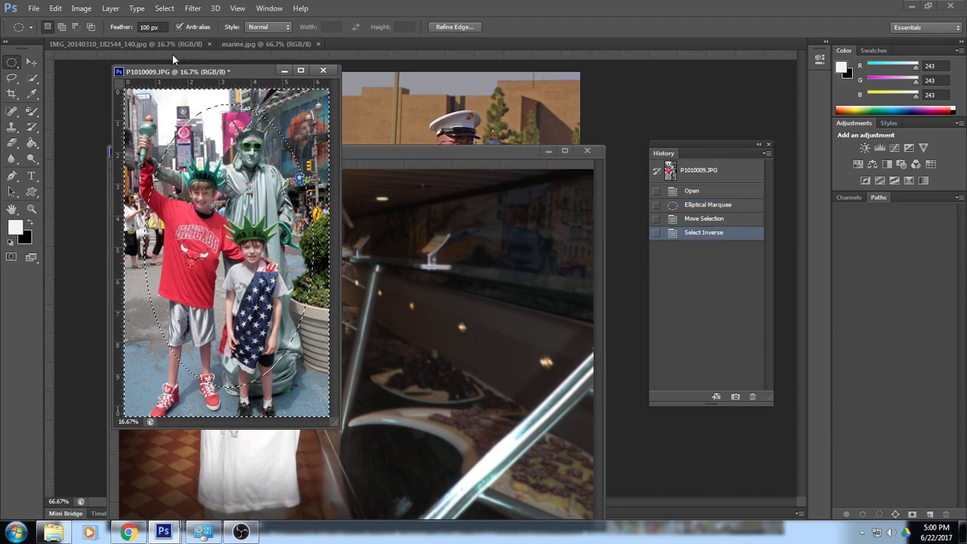
Step: Desaturate the area around the group with Hue/Saturation at saturation -100 and clear the selection
{"action": "left_click", "coordinate": [81, 9]}
{"action": "mouse_move", "coordinate": [88, 45]}
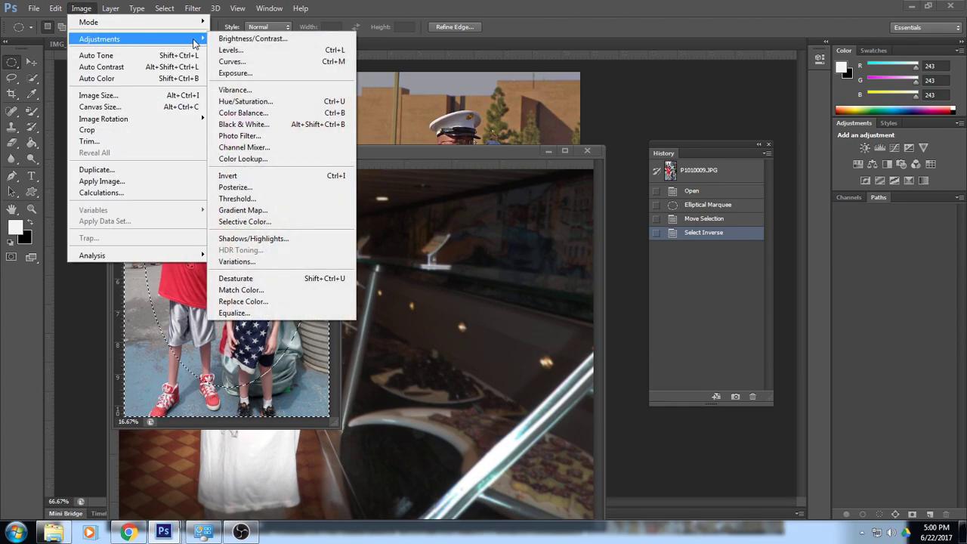
{"action": "left_click", "coordinate": [274, 101]}
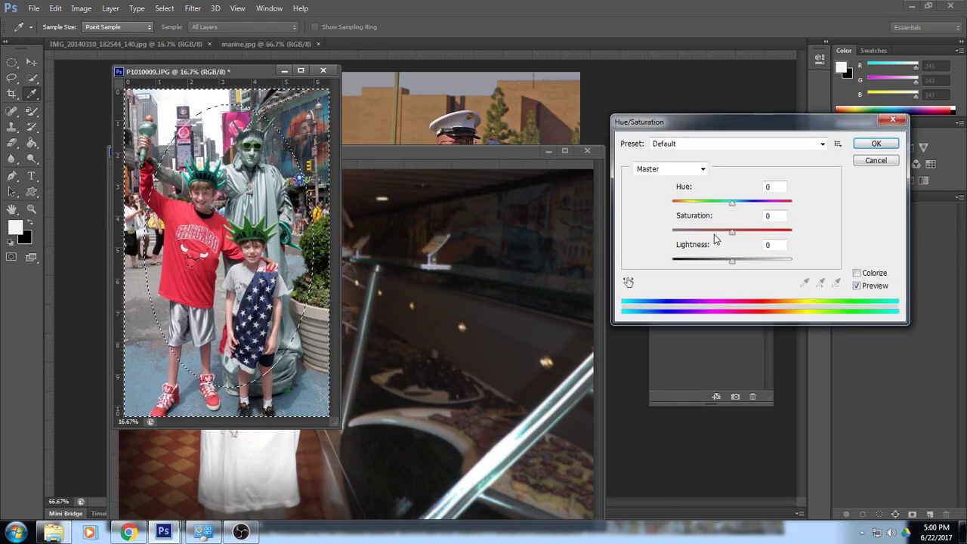
{"action": "left_click_drag", "start_coordinate": [729, 233], "coordinate": [676, 238]}
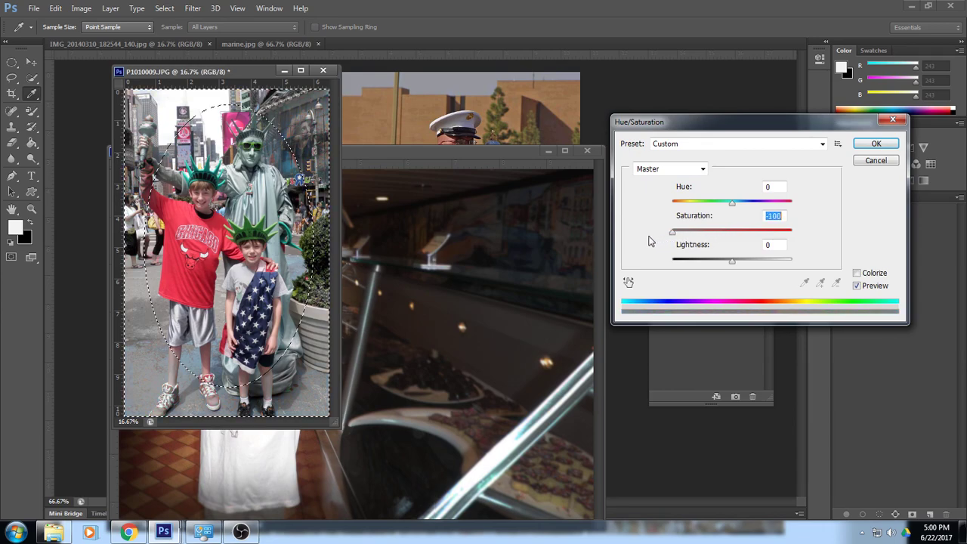
{"action": "left_click", "coordinate": [877, 145]}
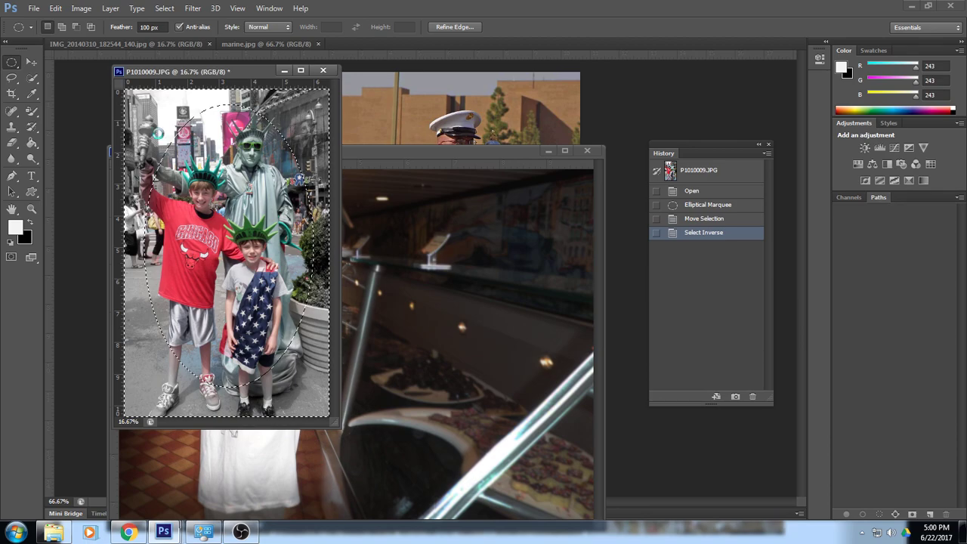
{"action": "left_click", "coordinate": [164, 8]}
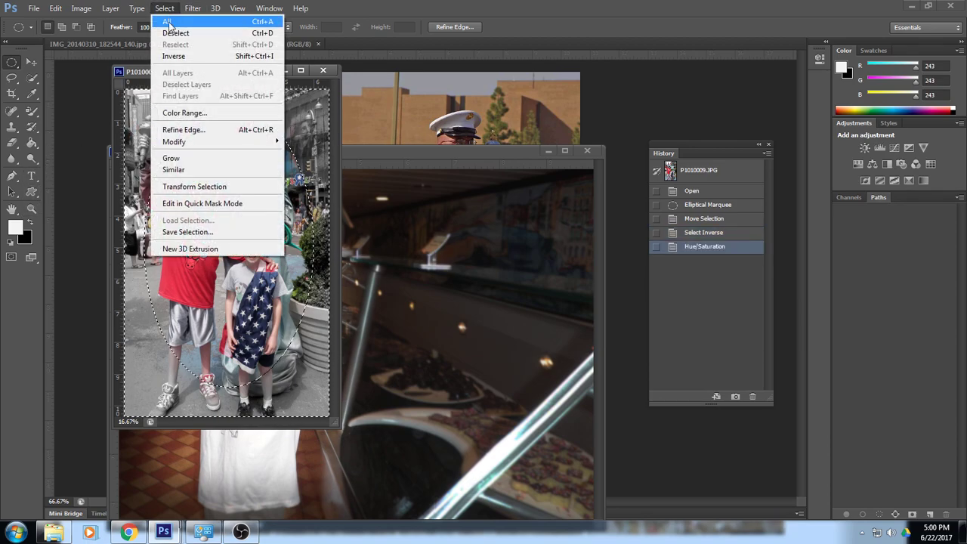
{"action": "left_click", "coordinate": [170, 32]}
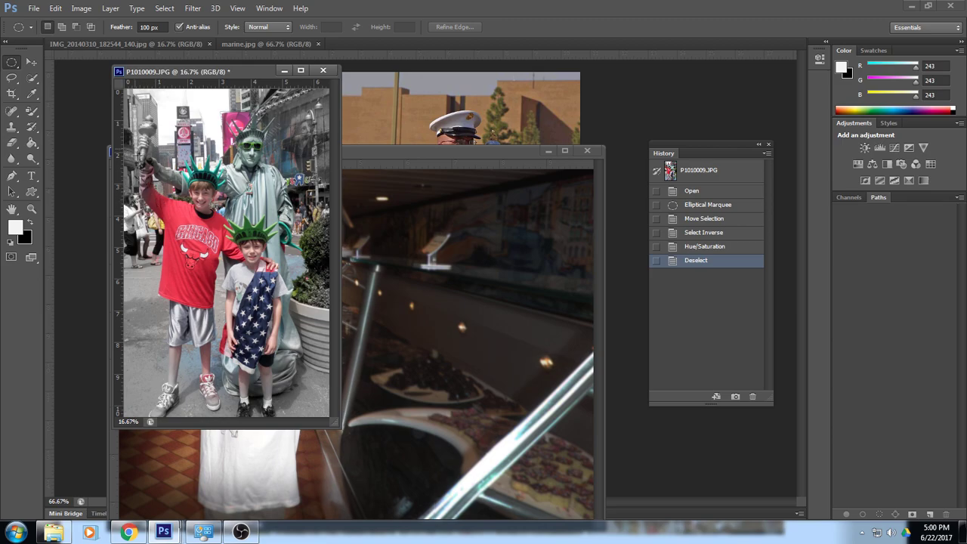
{"action": "left_click_drag", "start_coordinate": [153, 191], "coordinate": [159, 204]}
{"action": "left_click", "coordinate": [484, 188]}
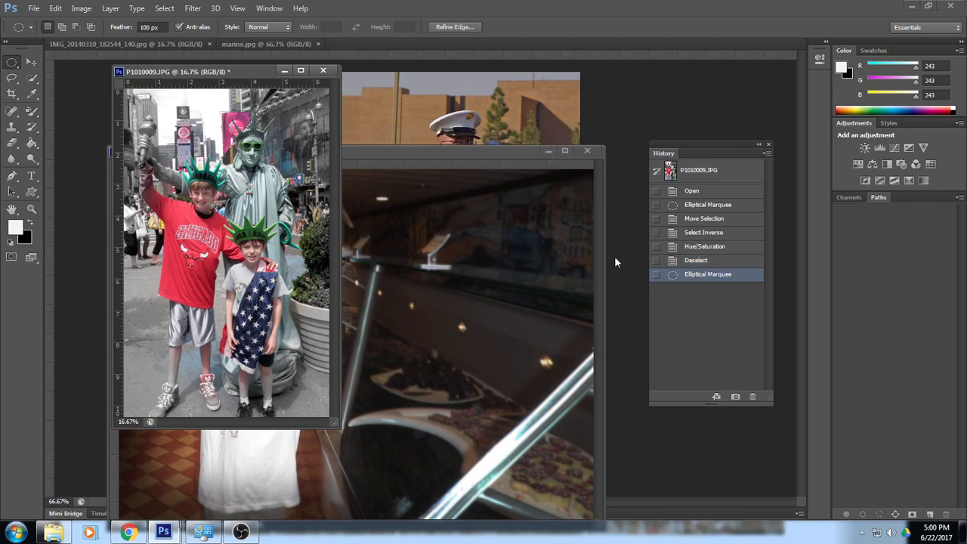
{"action": "key", "text": "ctrl+z"}
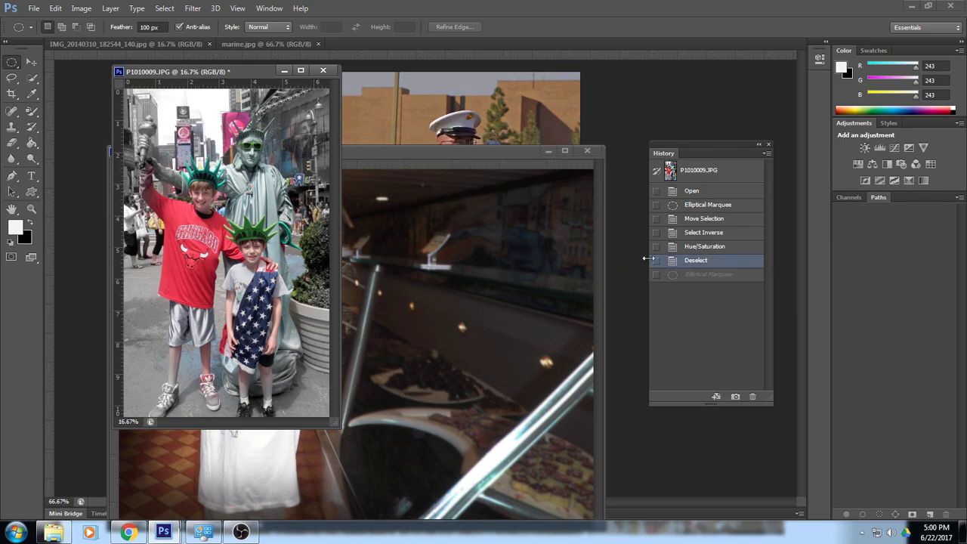
Step: Reselect the surroundings of the group and darken them with Brightness/Contrast at brightness -92
{"action": "left_click", "coordinate": [162, 9]}
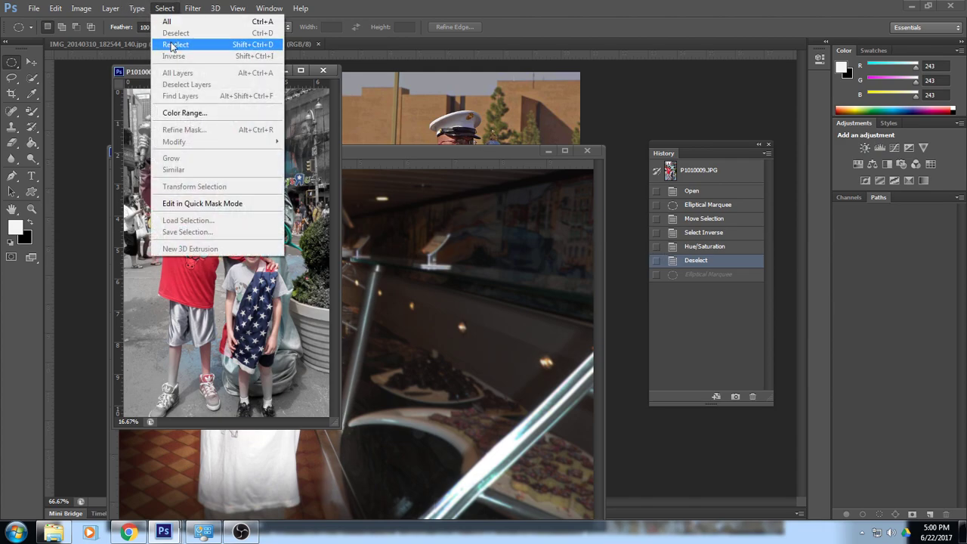
{"action": "left_click", "coordinate": [173, 45]}
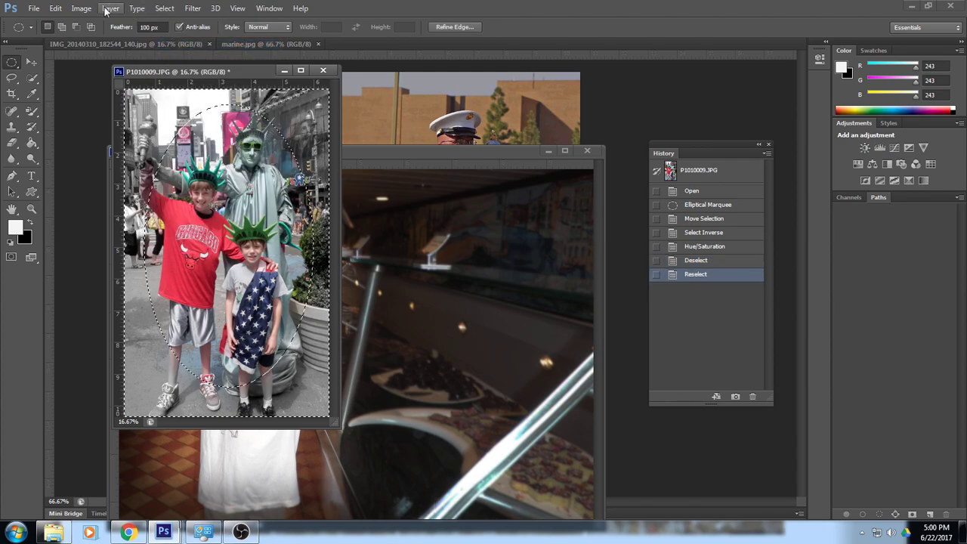
{"action": "left_click", "coordinate": [81, 8]}
{"action": "mouse_move", "coordinate": [95, 38]}
{"action": "left_click", "coordinate": [236, 39]}
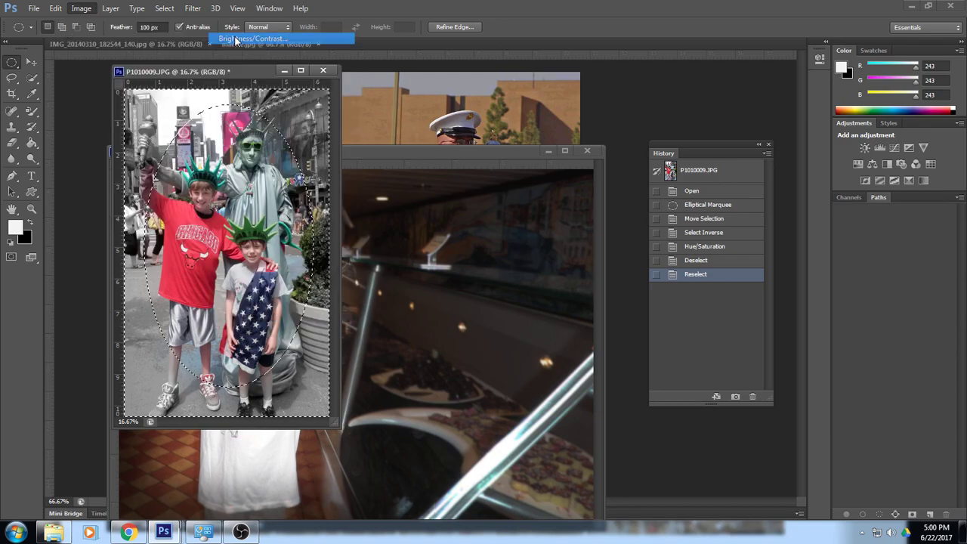
{"action": "left_click_drag", "start_coordinate": [716, 212], "coordinate": [679, 225]}
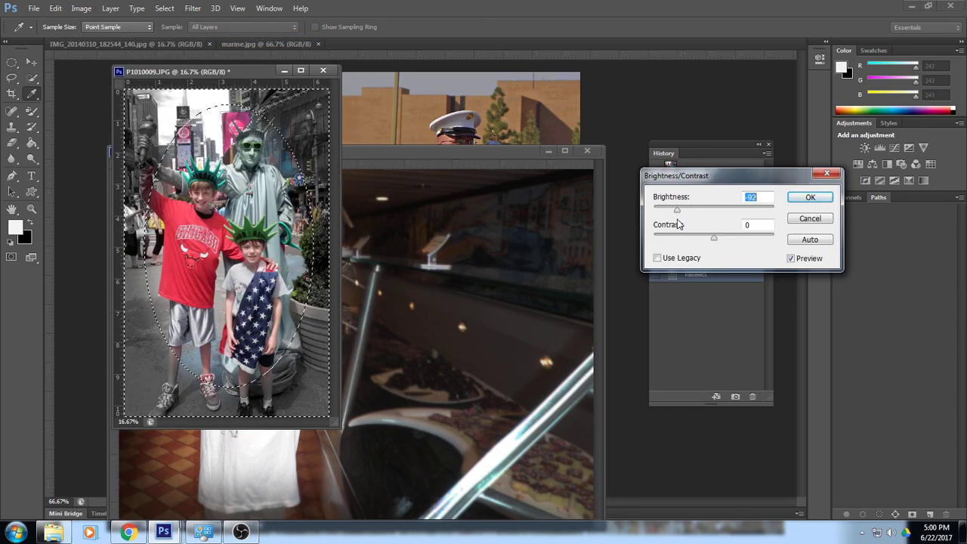
{"action": "left_click", "coordinate": [809, 197]}
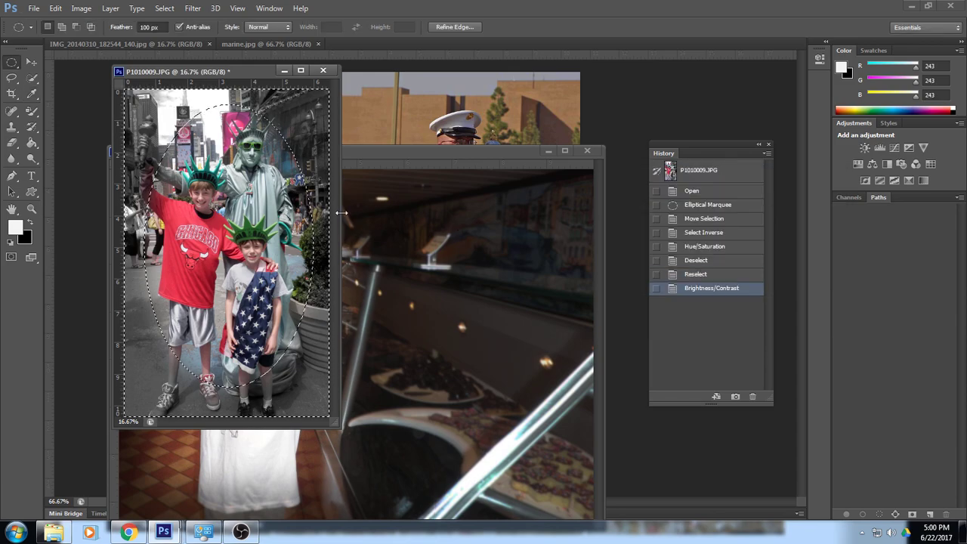
Step: Soften the selected surroundings of the group with a Gaussian Blur and deselect
{"action": "left_click", "coordinate": [193, 8]}
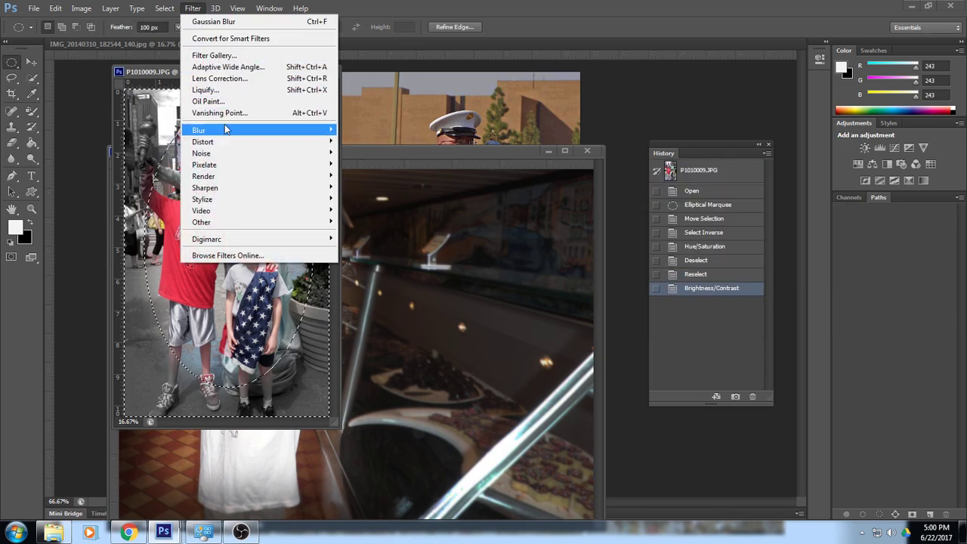
{"action": "mouse_move", "coordinate": [259, 132]}
{"action": "left_click", "coordinate": [374, 215]}
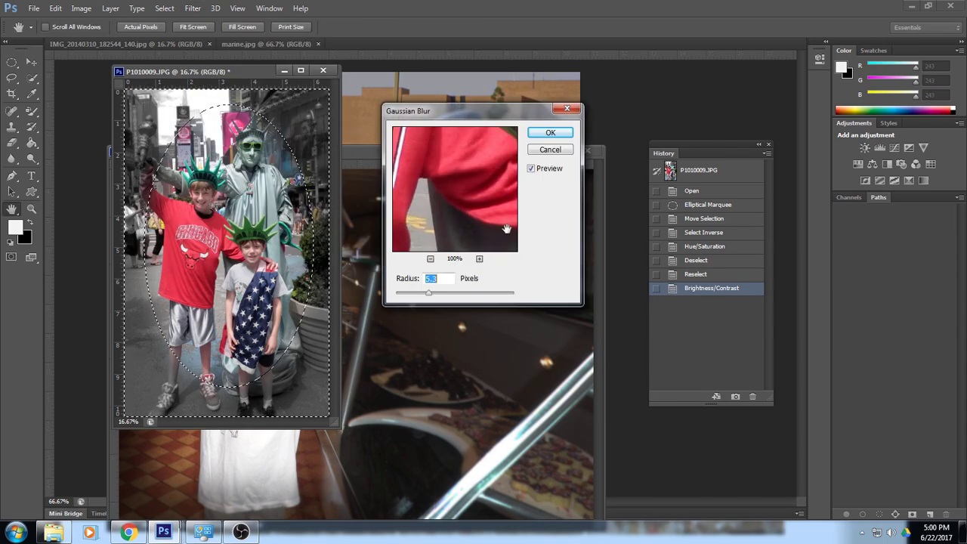
{"action": "left_click_drag", "start_coordinate": [441, 296], "coordinate": [439, 297]}
{"action": "left_click", "coordinate": [536, 133]}
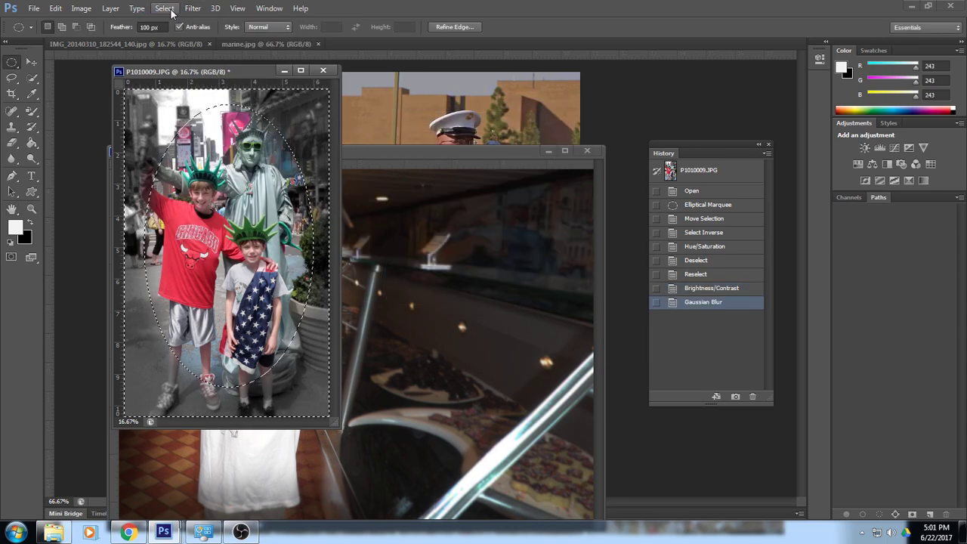
{"action": "left_click", "coordinate": [164, 8]}
{"action": "left_click", "coordinate": [175, 31]}
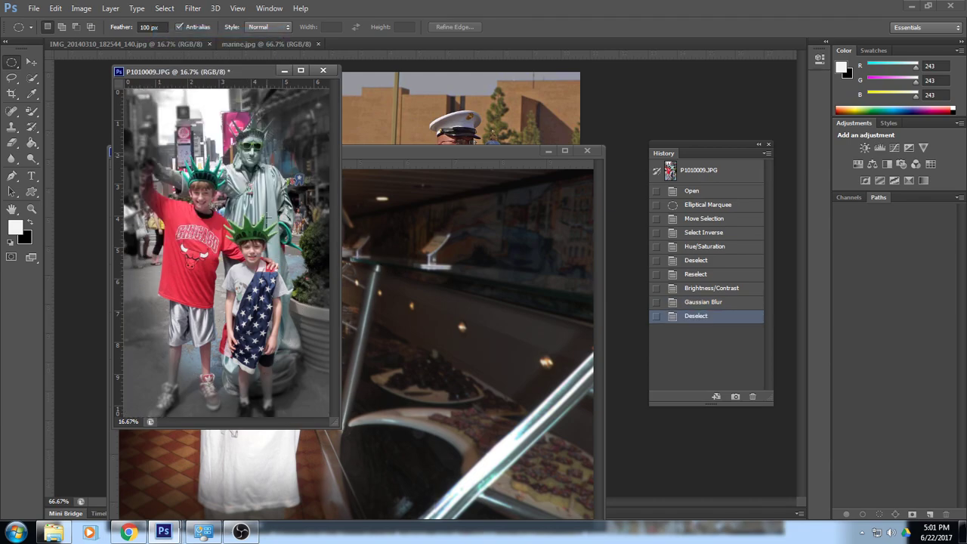
Step: Move the P1010009.JPG window aside so the boy in P1010303.JPG is uncovered
{"action": "left_click_drag", "start_coordinate": [226, 73], "coordinate": [355, 79]}
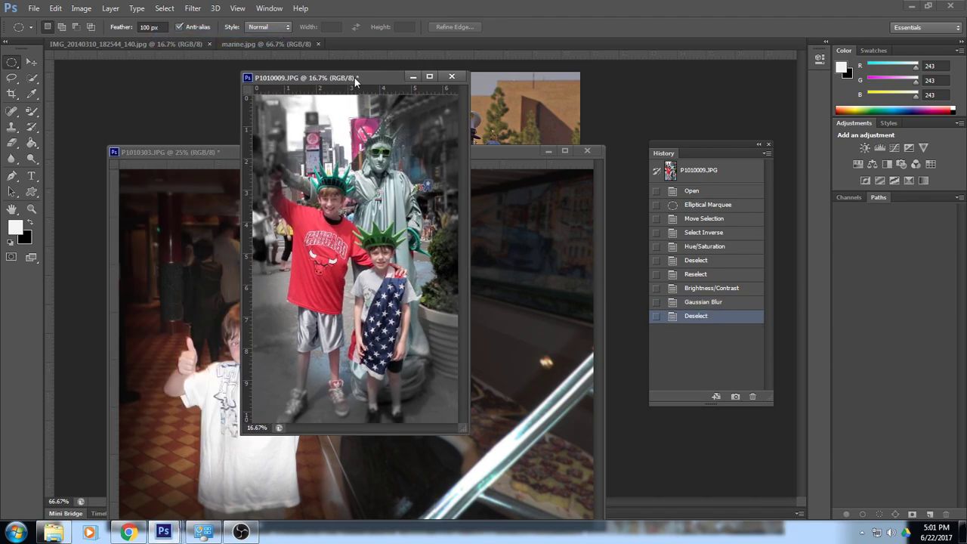
{"action": "left_click_drag", "start_coordinate": [355, 79], "coordinate": [452, 108]}
{"action": "right_click", "coordinate": [13, 64]}
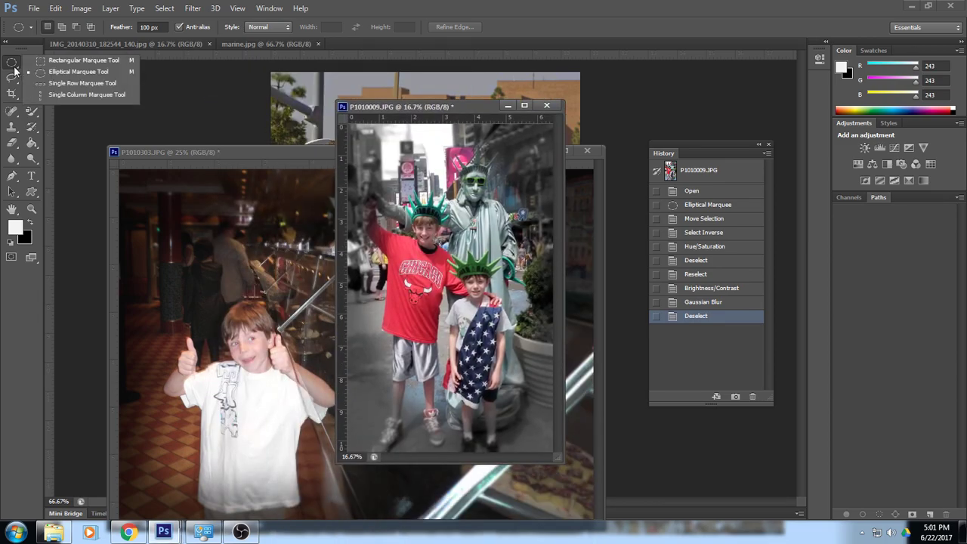
{"action": "key", "text": "Escape"}
Step: Save the edited photo as a JPEG named vignette in the lessons folder on drive H, at maximum quality 11
{"action": "left_click", "coordinate": [34, 9]}
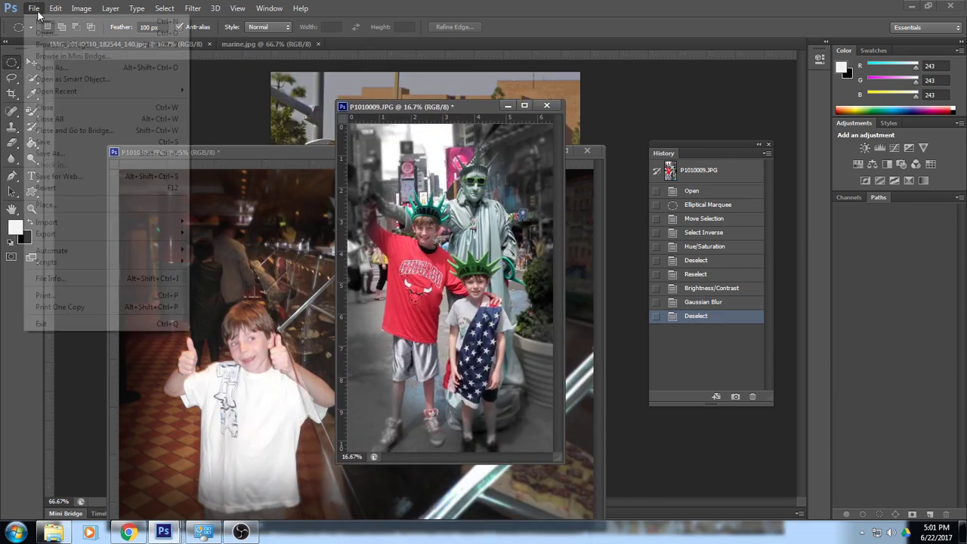
{"action": "left_click", "coordinate": [59, 153]}
{"action": "left_click", "coordinate": [378, 223]}
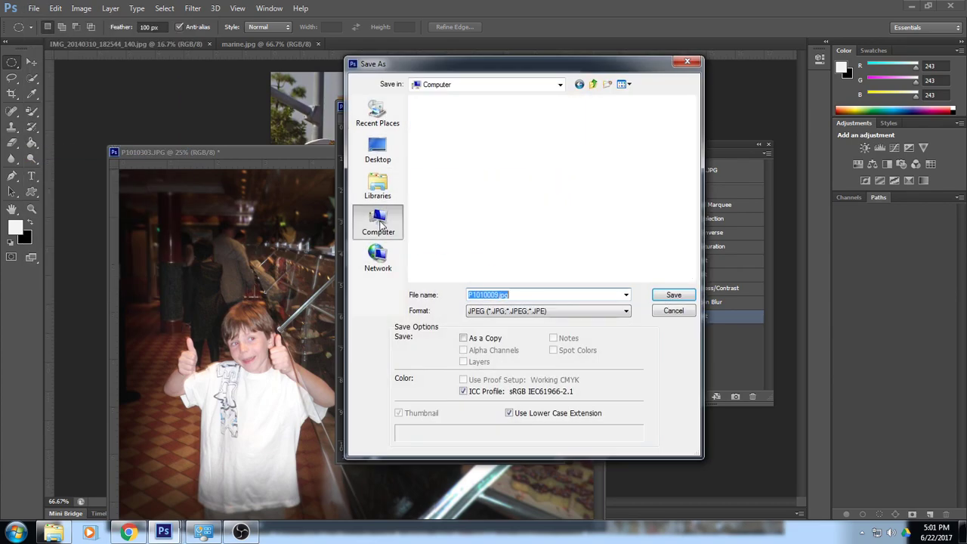
{"action": "double_click", "coordinate": [611, 255]}
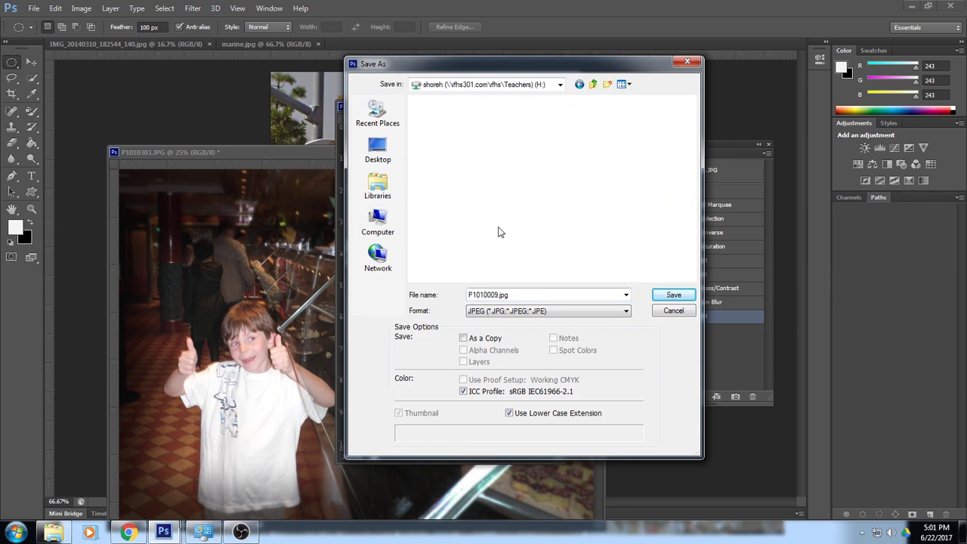
{"action": "double_click", "coordinate": [514, 141]}
{"action": "double_click", "coordinate": [434, 115]}
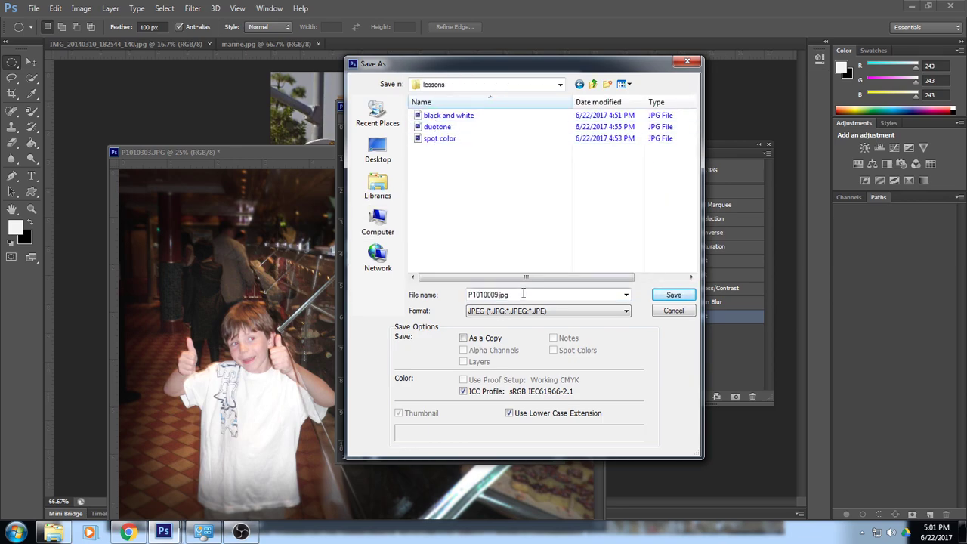
{"action": "left_click", "coordinate": [523, 295]}
{"action": "type", "text": "vignette"}
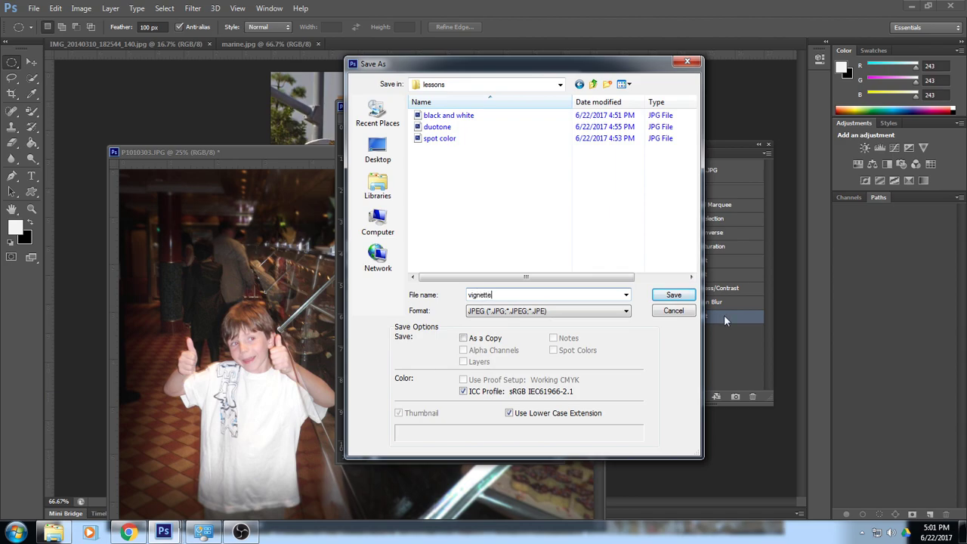
{"action": "left_click", "coordinate": [674, 296]}
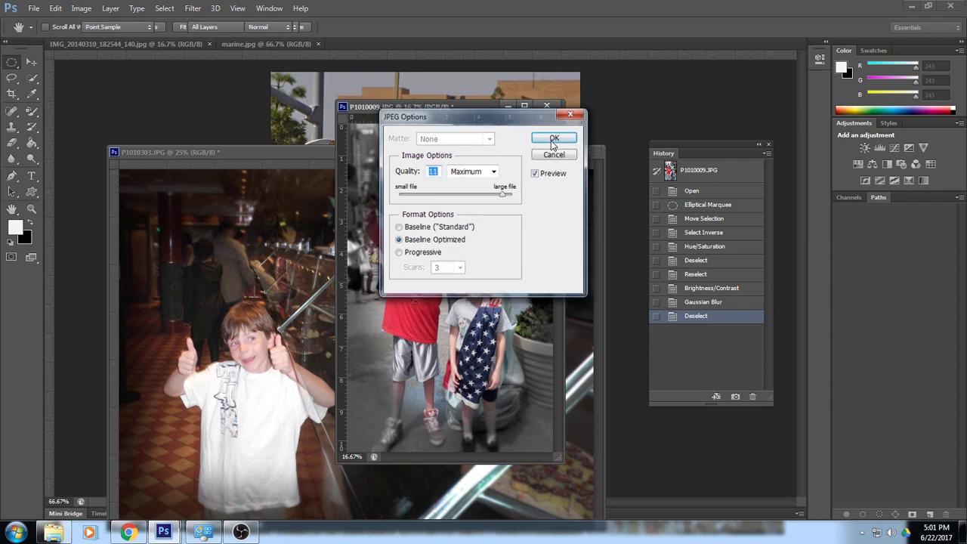
{"action": "left_click", "coordinate": [553, 140]}
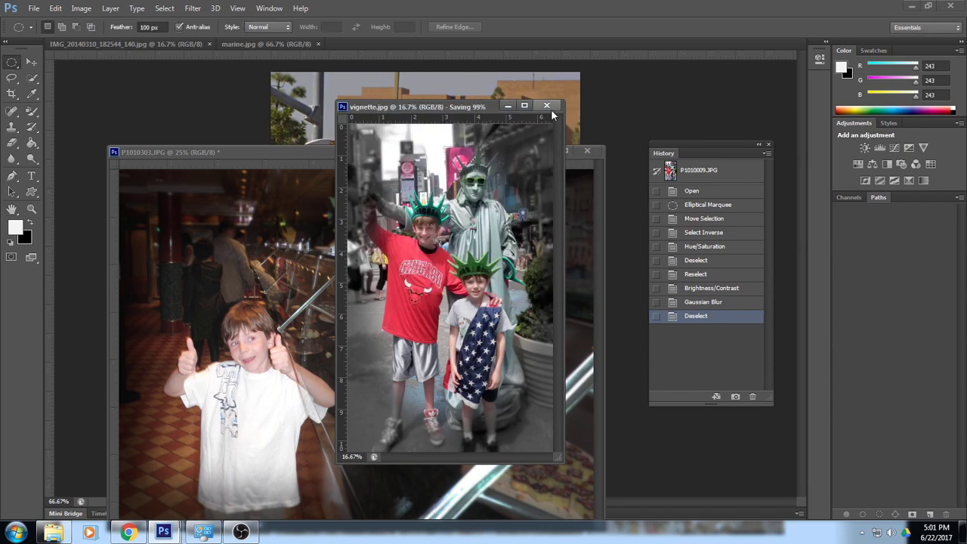
Step: Close vignette.jpg, P1010303.JPG without saving its changes, and marine.jpg, leaving only the guitar photo open
{"action": "left_click", "coordinate": [547, 106]}
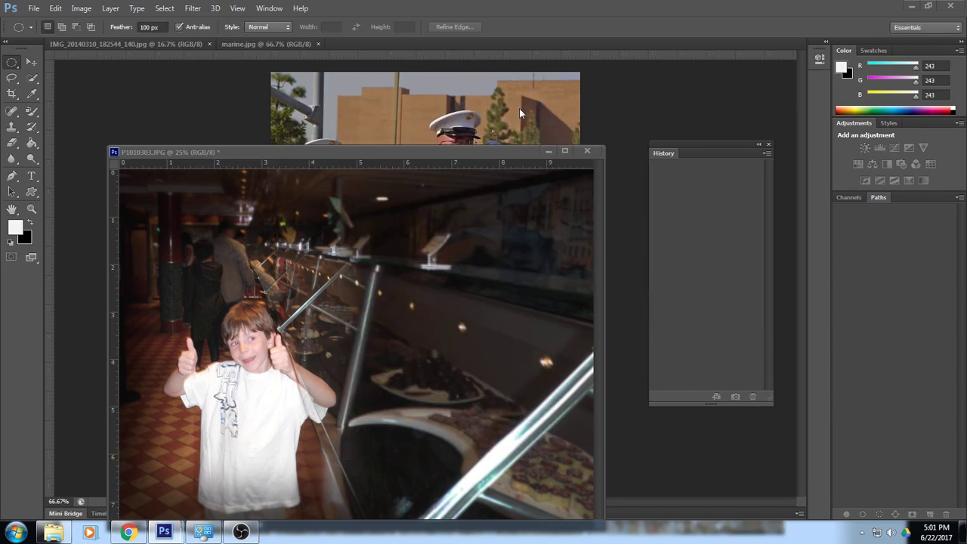
{"action": "left_click", "coordinate": [587, 150]}
{"action": "left_click", "coordinate": [495, 187]}
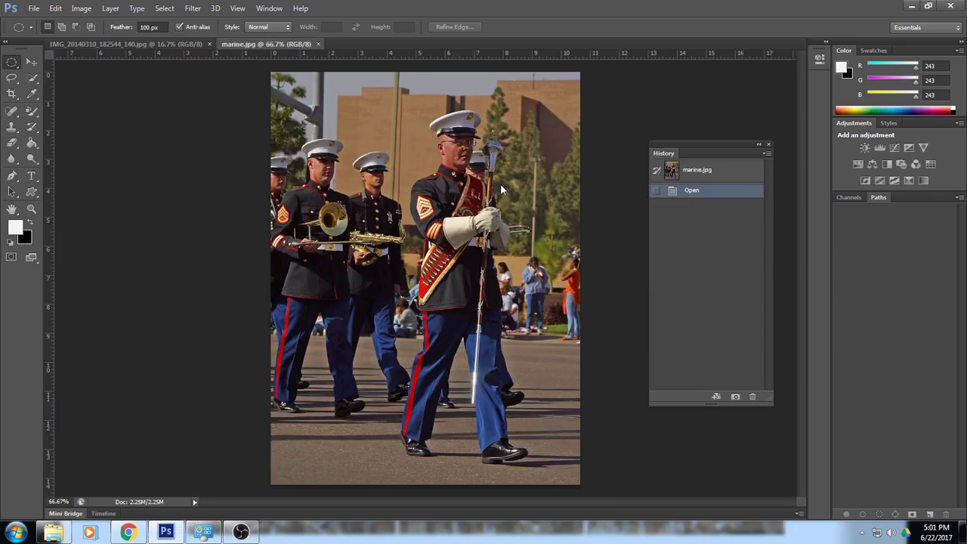
{"action": "left_click_drag", "start_coordinate": [248, 47], "coordinate": [118, 67]}
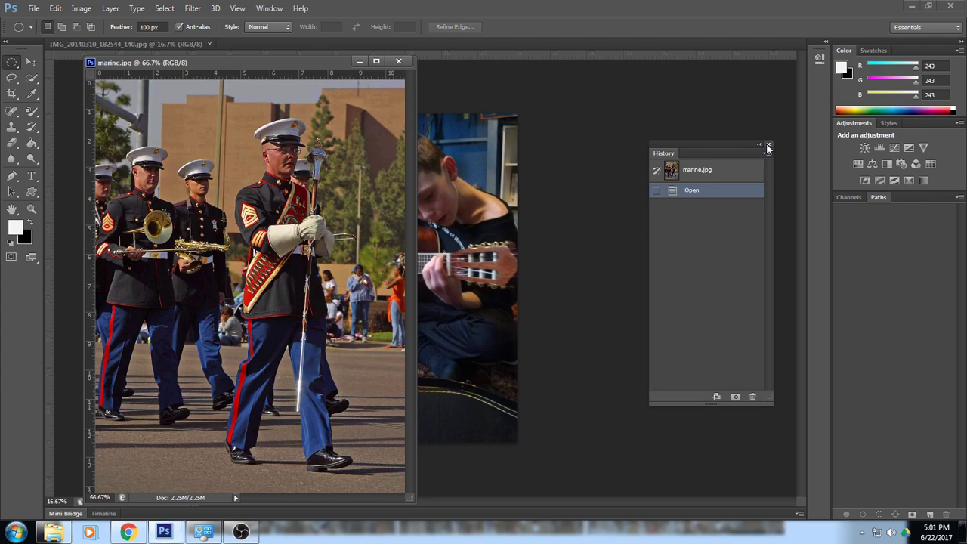
{"action": "left_click", "coordinate": [398, 61]}
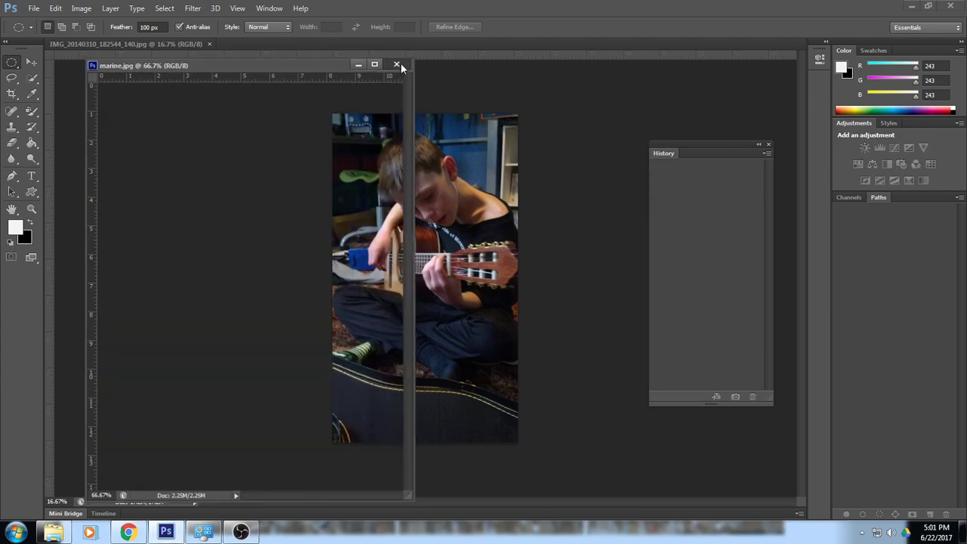
Step: Float the guitar photo in its own window and open the Photo Filter adjustment for it
{"action": "left_click_drag", "start_coordinate": [158, 46], "coordinate": [349, 141]}
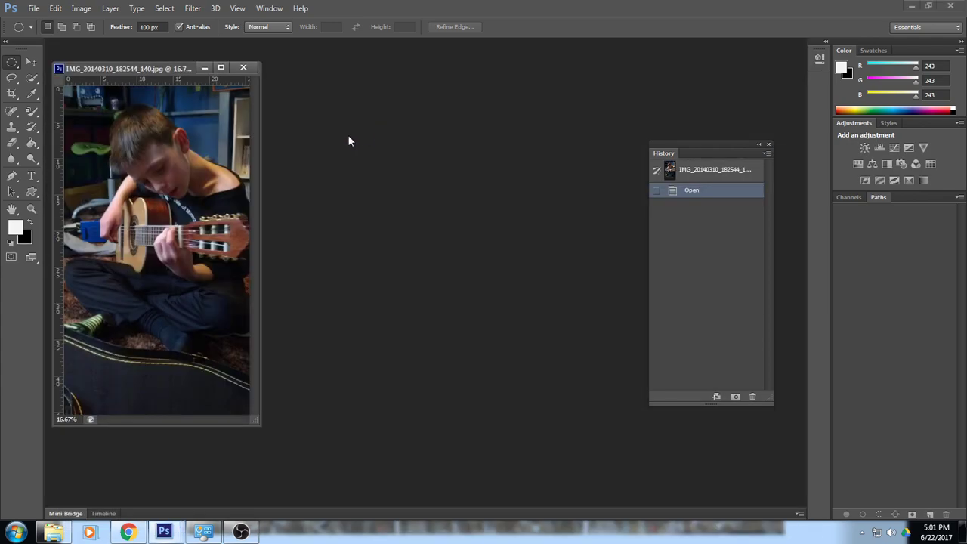
{"action": "left_click_drag", "start_coordinate": [189, 76], "coordinate": [225, 68]}
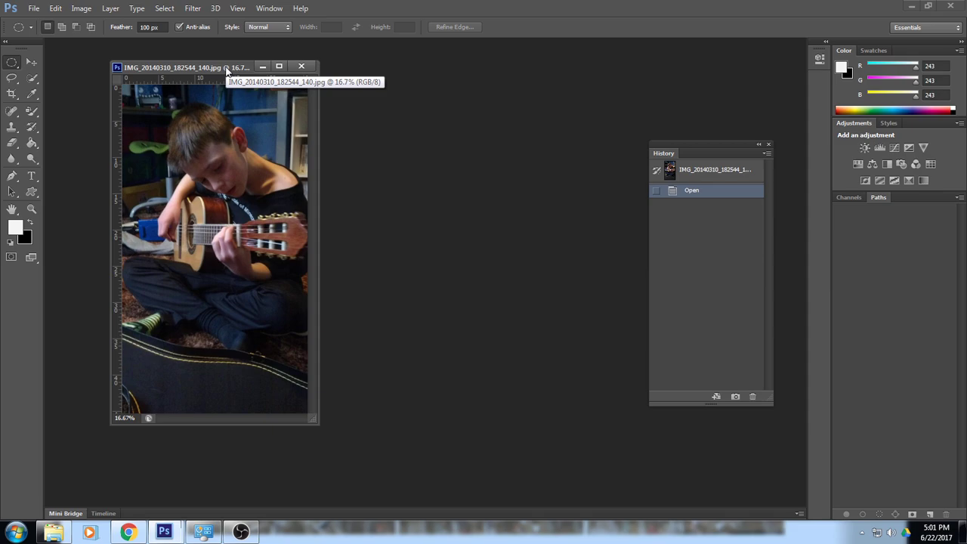
{"action": "left_click", "coordinate": [82, 9]}
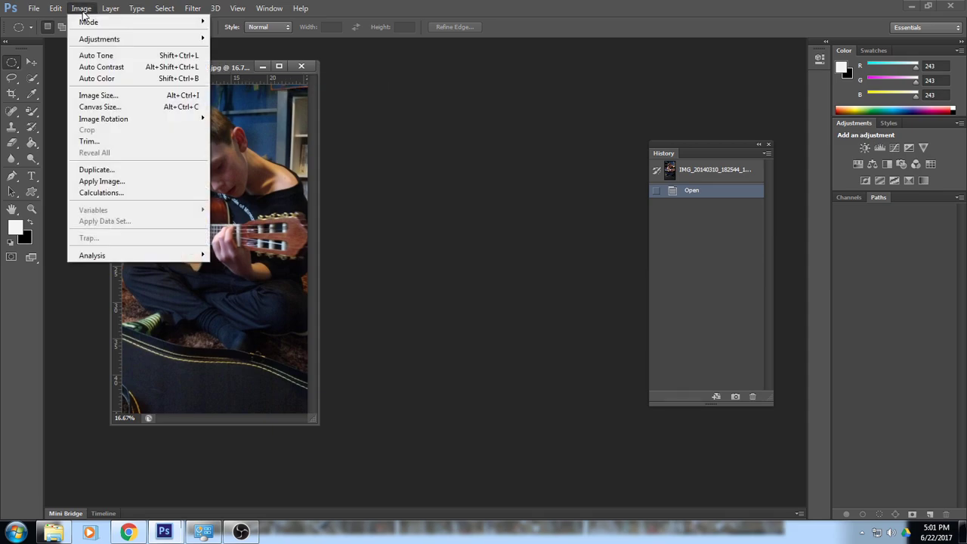
{"action": "mouse_move", "coordinate": [94, 40]}
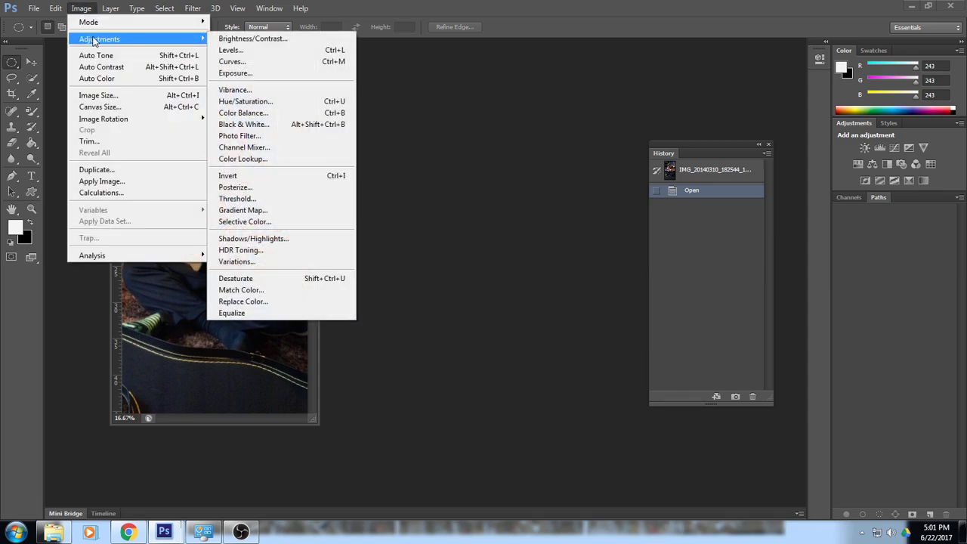
{"action": "left_click", "coordinate": [262, 139]}
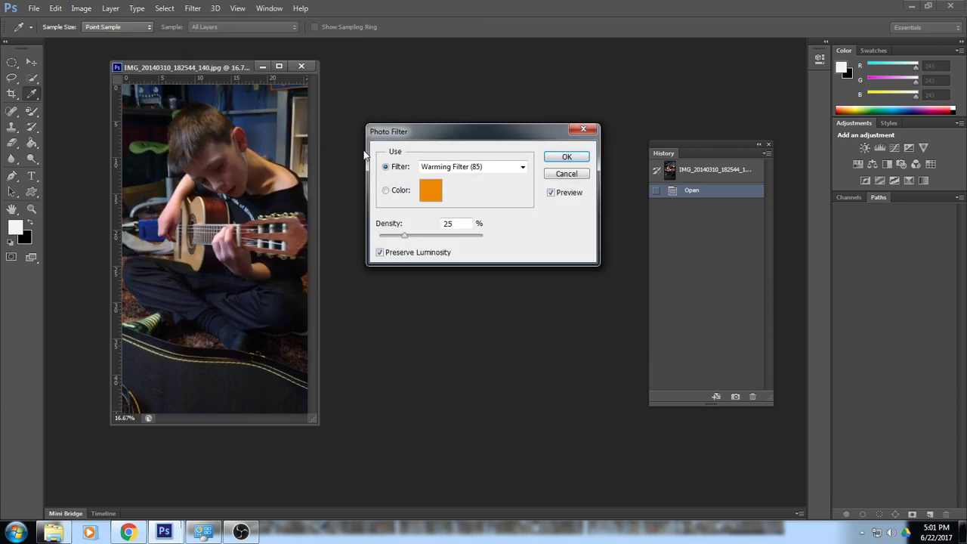
{"action": "left_click_drag", "start_coordinate": [440, 138], "coordinate": [449, 99]}
Step: Try Warming Filter (LBA) and Warming Filter (81) on the guitar photo at 80% density
{"action": "left_click", "coordinate": [526, 130]}
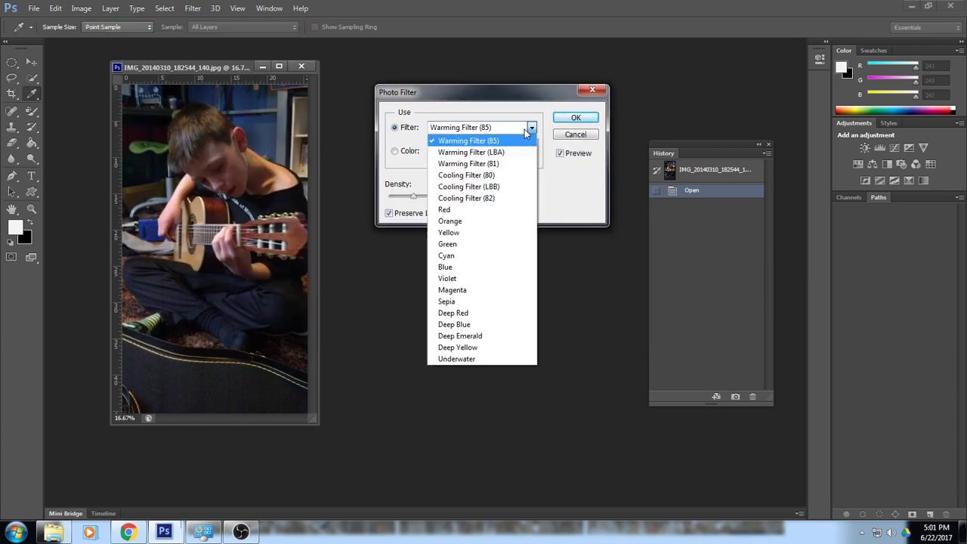
{"action": "left_click", "coordinate": [483, 154]}
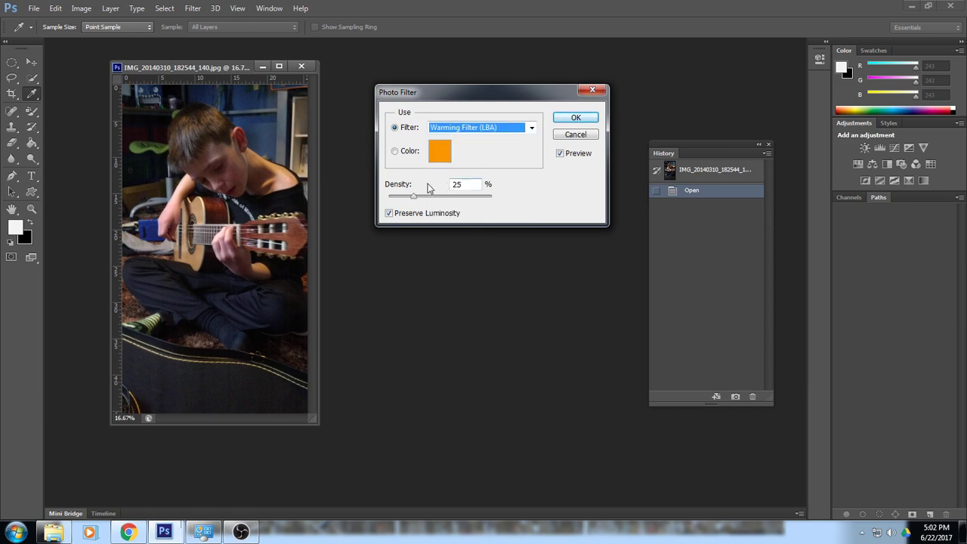
{"action": "left_click_drag", "start_coordinate": [414, 196], "coordinate": [445, 199]}
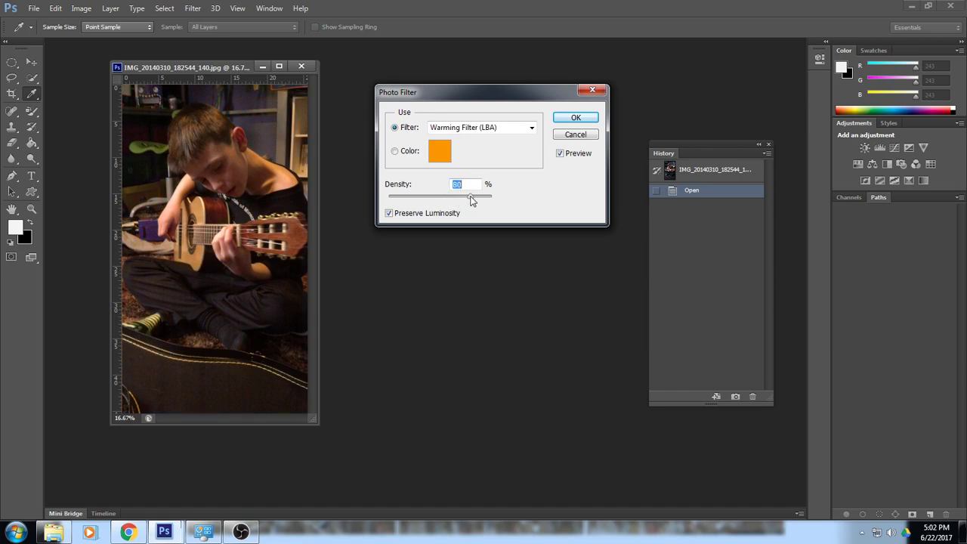
{"action": "left_click", "coordinate": [502, 128]}
{"action": "left_click", "coordinate": [489, 165]}
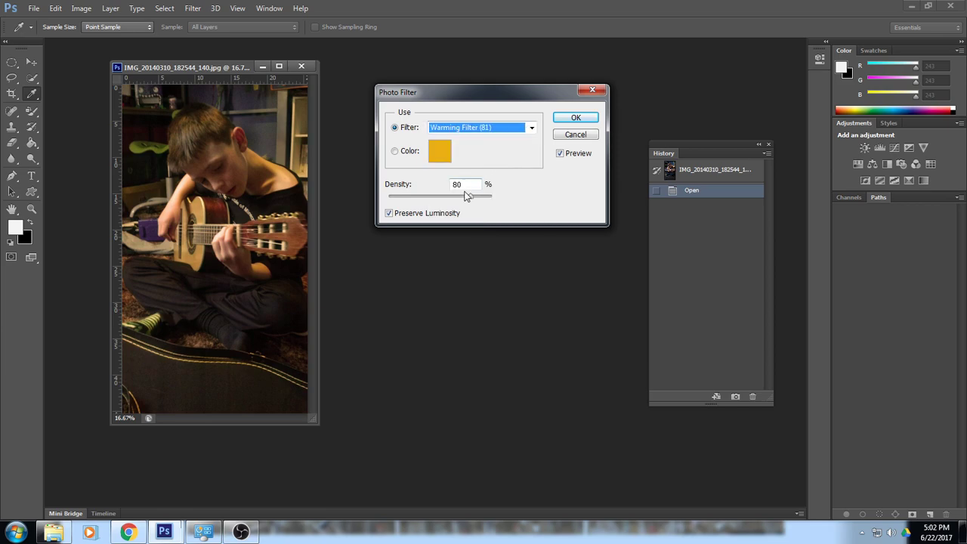
Step: Try Warming Filter (85) at a lower density, and settle on Warming Filter (LBA) at 70% density
{"action": "left_click", "coordinate": [497, 129]}
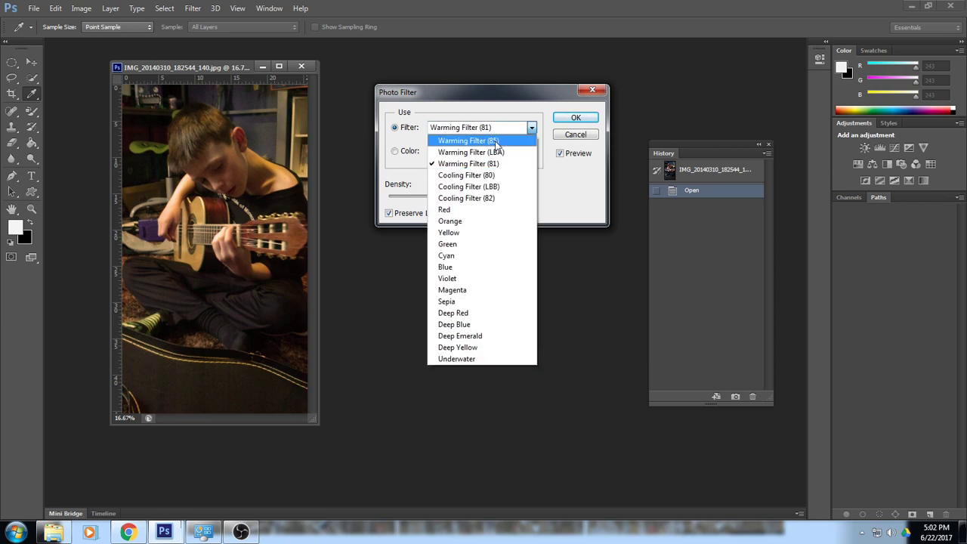
{"action": "left_click", "coordinate": [492, 141]}
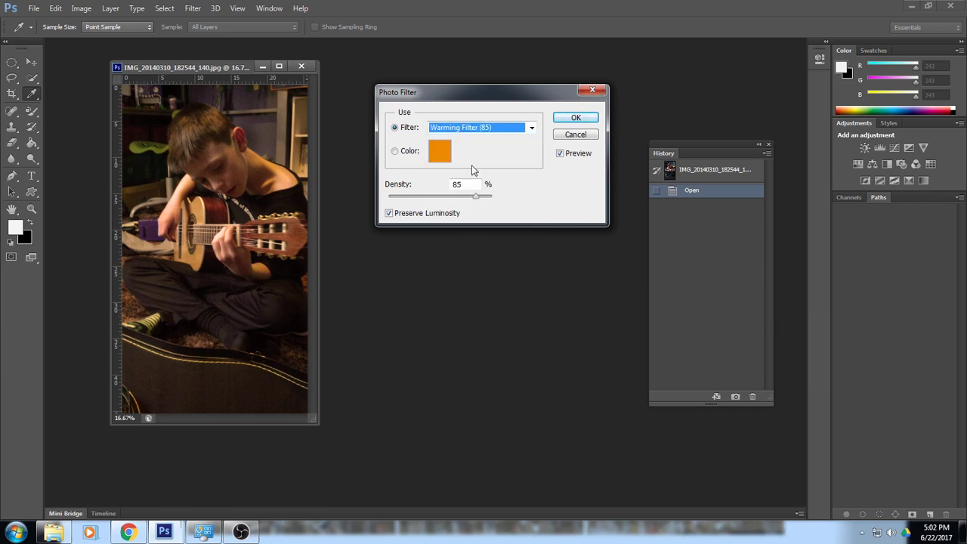
{"action": "left_click_drag", "start_coordinate": [477, 198], "coordinate": [448, 203]}
{"action": "left_click", "coordinate": [468, 127]}
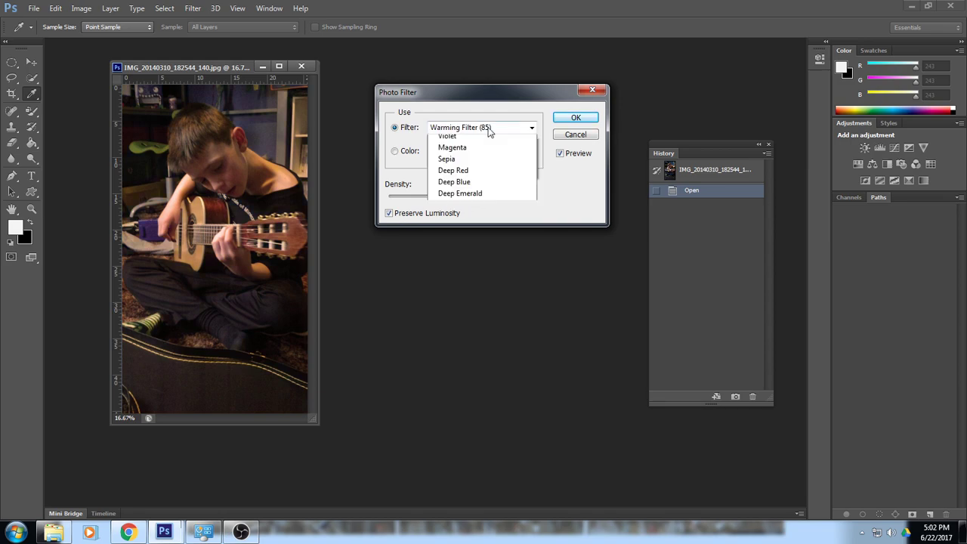
{"action": "left_click", "coordinate": [466, 153]}
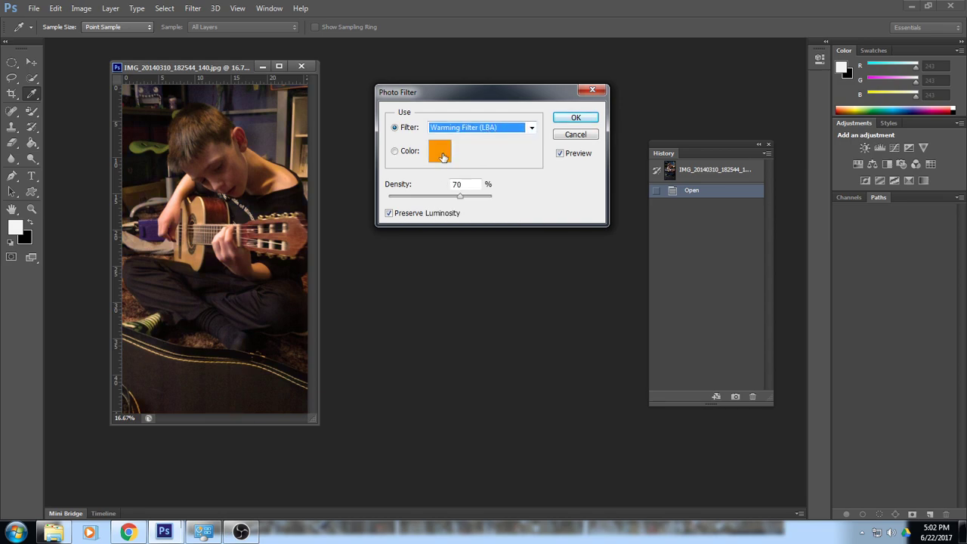
Step: Try pinkish red f44268 as the filter color, discard it, and apply the Photo Filter in the original orange at 77% density
{"action": "left_click", "coordinate": [444, 156]}
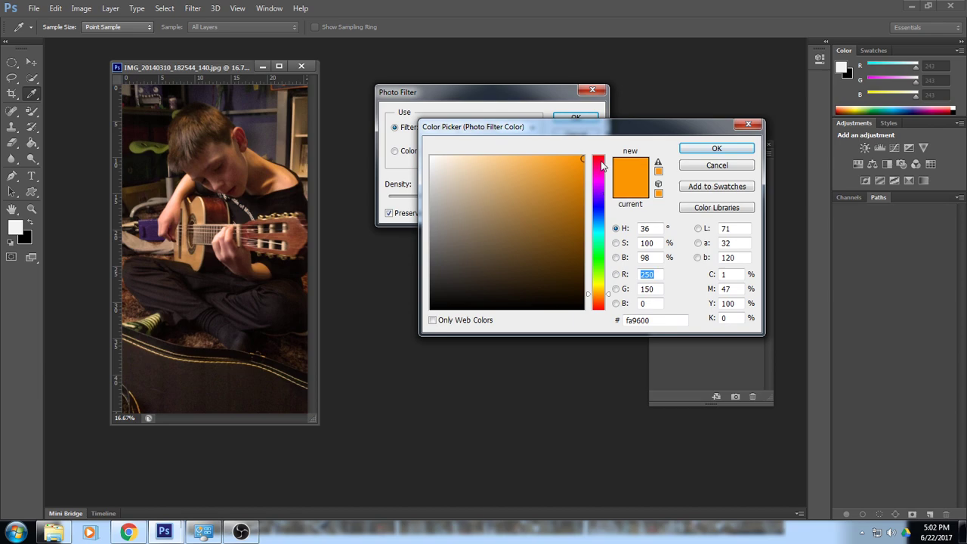
{"action": "left_click", "coordinate": [602, 163]}
{"action": "left_click", "coordinate": [542, 163]}
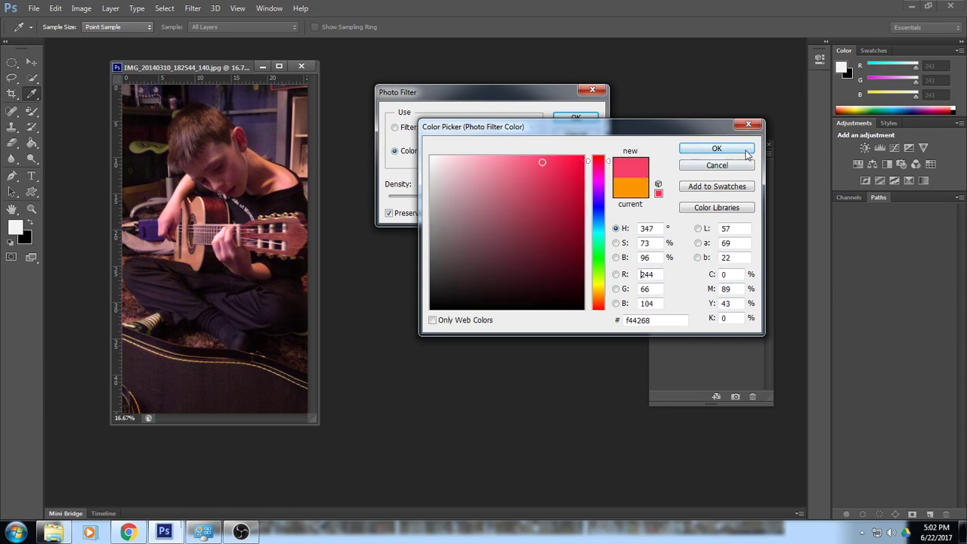
{"action": "left_click_drag", "start_coordinate": [739, 124], "coordinate": [740, 126]}
{"action": "left_click", "coordinate": [742, 125]}
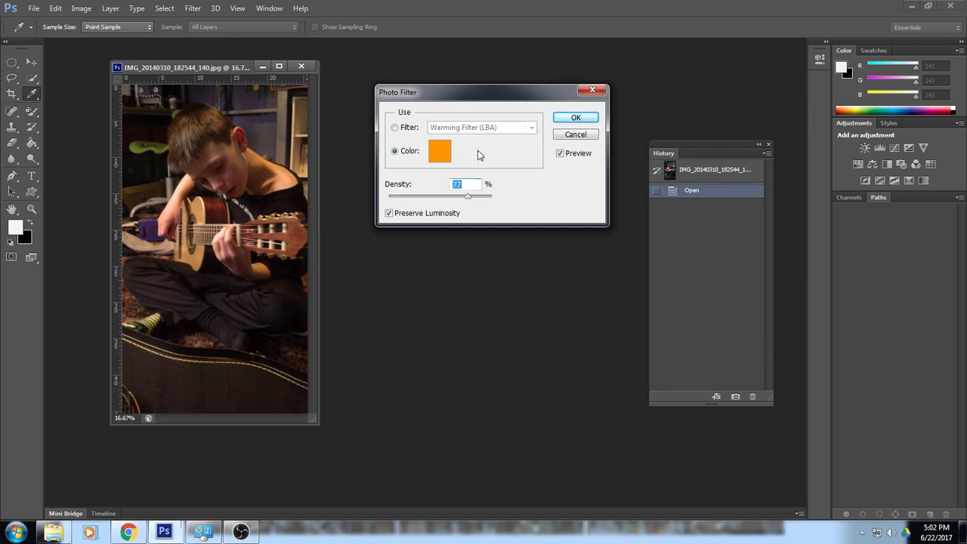
{"action": "left_click", "coordinate": [575, 118]}
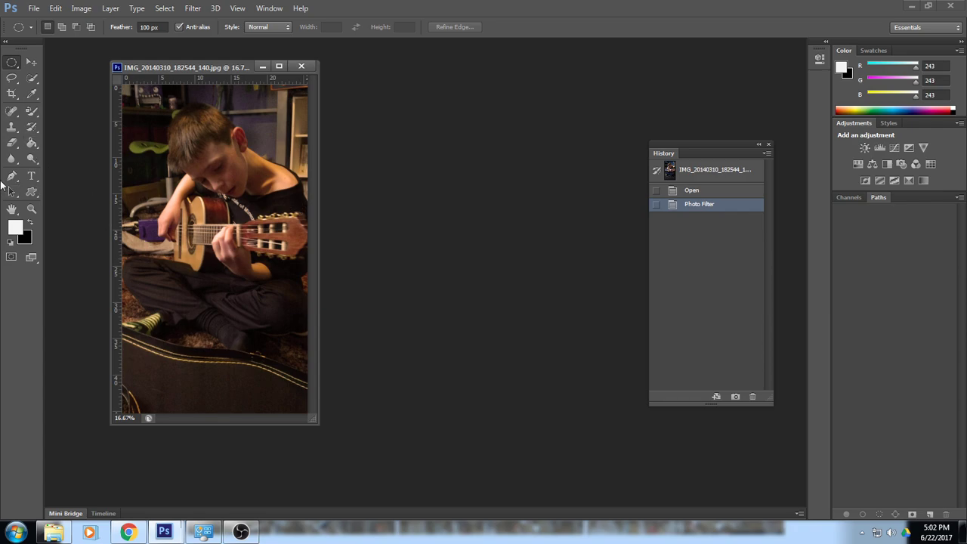
Step: Try Cooling Filter (LBB) and Cooling Filter (82) in a second Photo Filter, and apply Sepia at 25% density instead
{"action": "left_click", "coordinate": [81, 9]}
{"action": "mouse_move", "coordinate": [99, 38]}
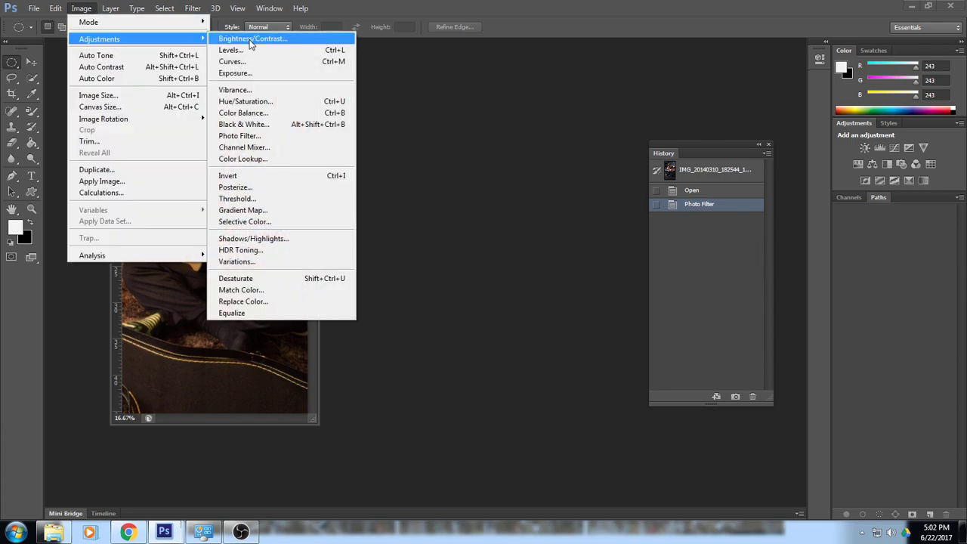
{"action": "left_click", "coordinate": [266, 136]}
{"action": "left_click", "coordinate": [483, 127]}
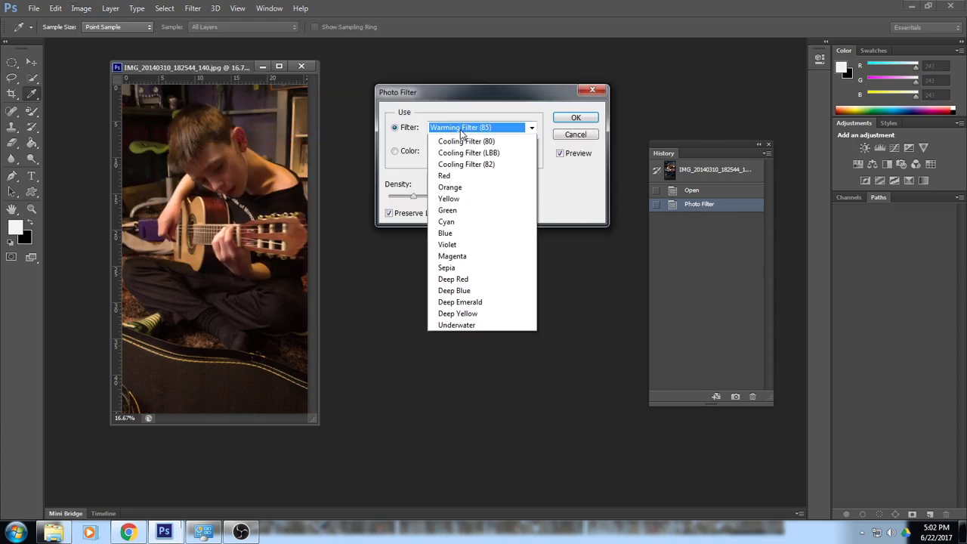
{"action": "left_click", "coordinate": [469, 186]}
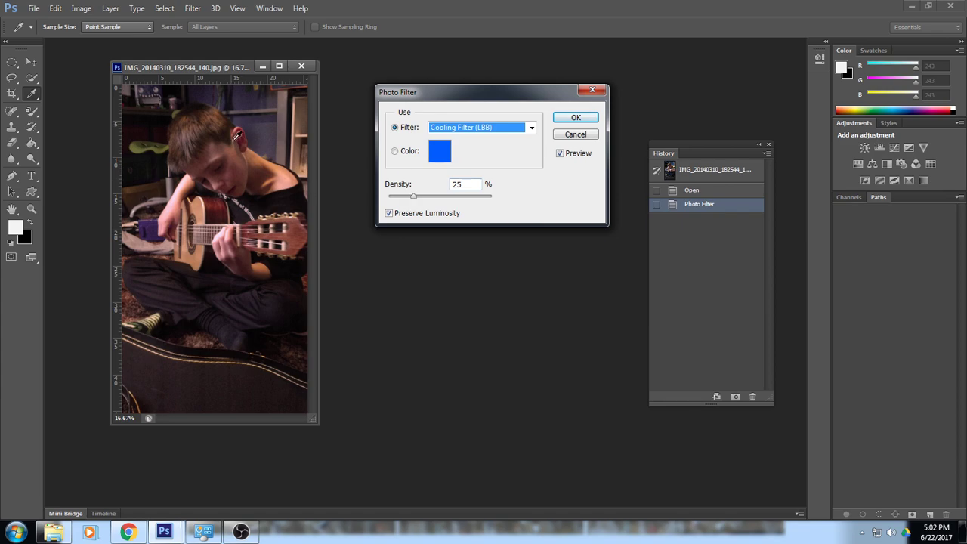
{"action": "left_click", "coordinate": [498, 128]}
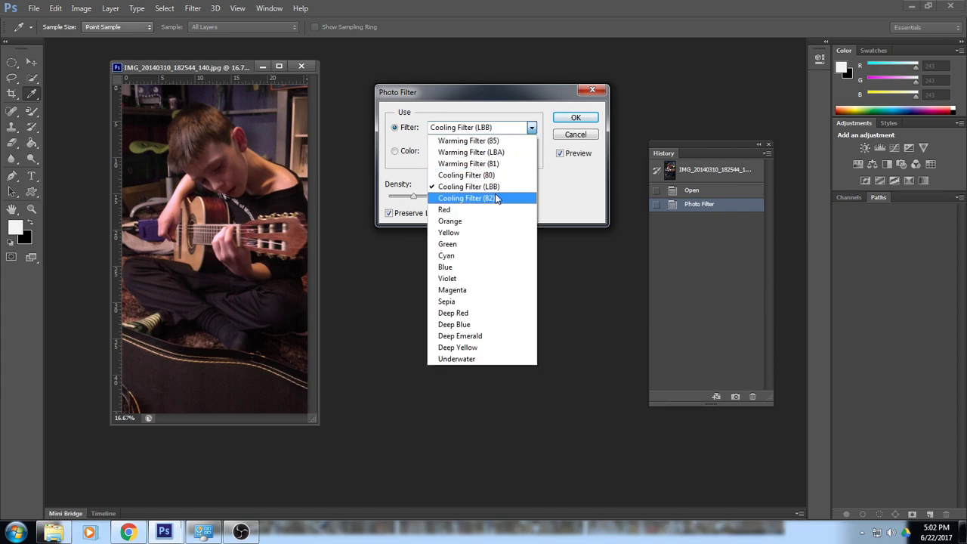
{"action": "left_click", "coordinate": [494, 198]}
{"action": "left_click", "coordinate": [476, 127]}
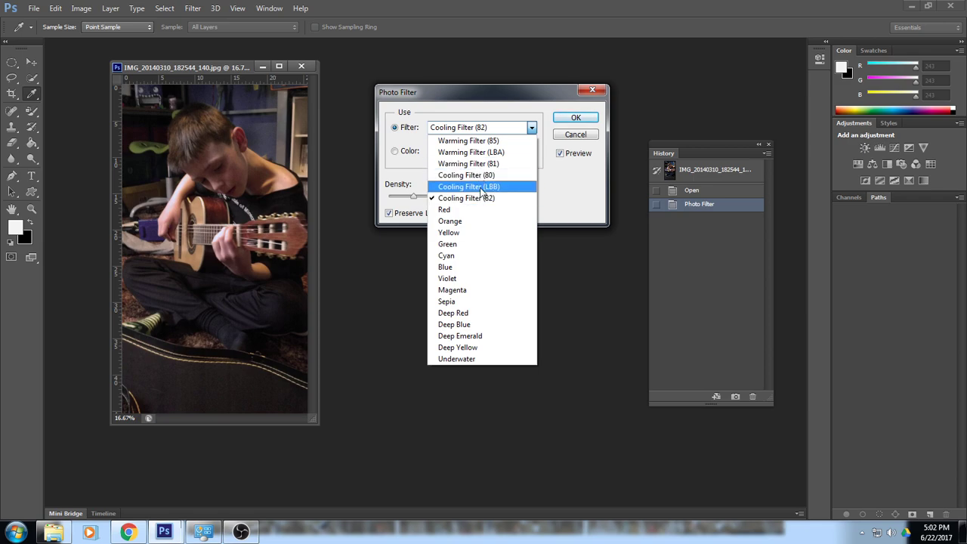
{"action": "left_click", "coordinate": [463, 303]}
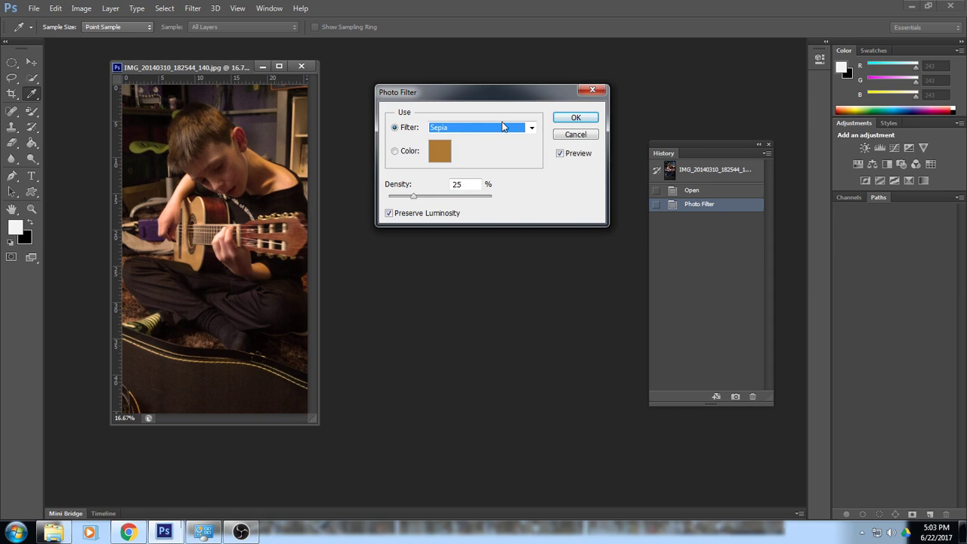
{"action": "left_click", "coordinate": [576, 117]}
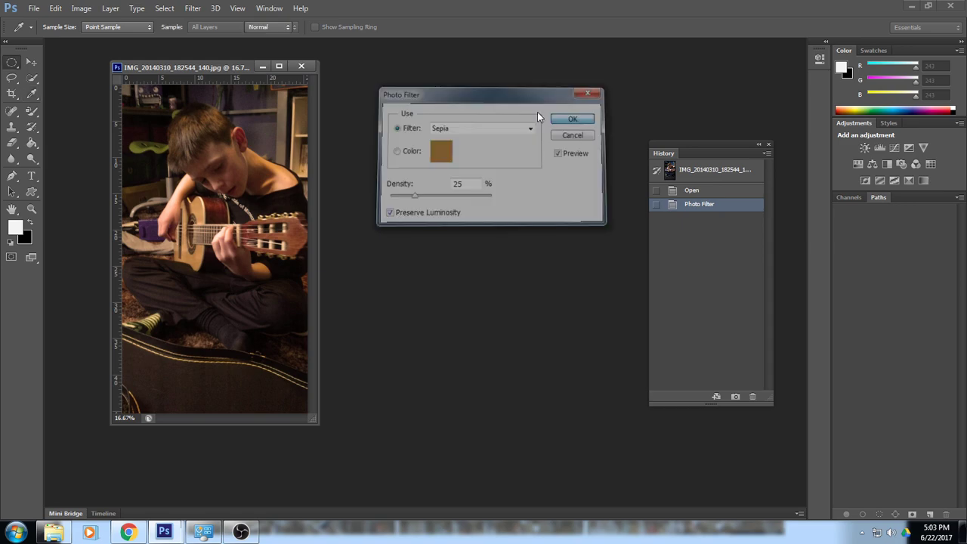
{"action": "key", "text": "m"}
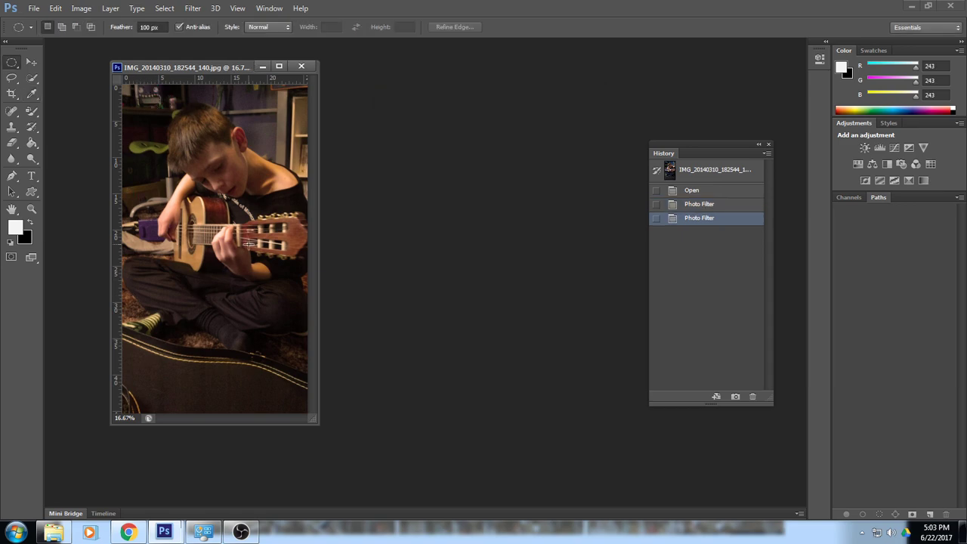
Step: Start saving the filtered photo as a new file and go to the lessons folder inside computer graphics on drive H
{"action": "left_click", "coordinate": [33, 8]}
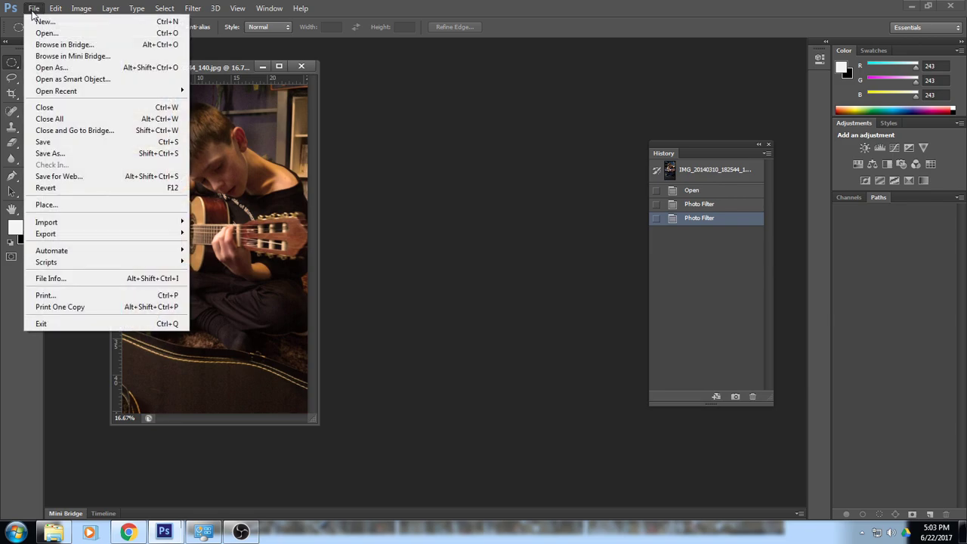
{"action": "left_click", "coordinate": [62, 154]}
{"action": "left_click", "coordinate": [378, 223]}
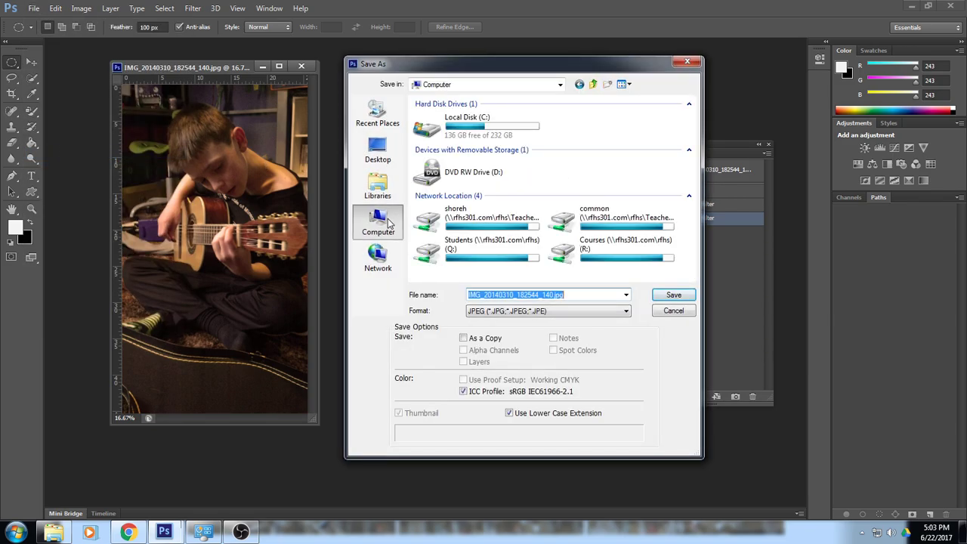
{"action": "double_click", "coordinate": [484, 217]}
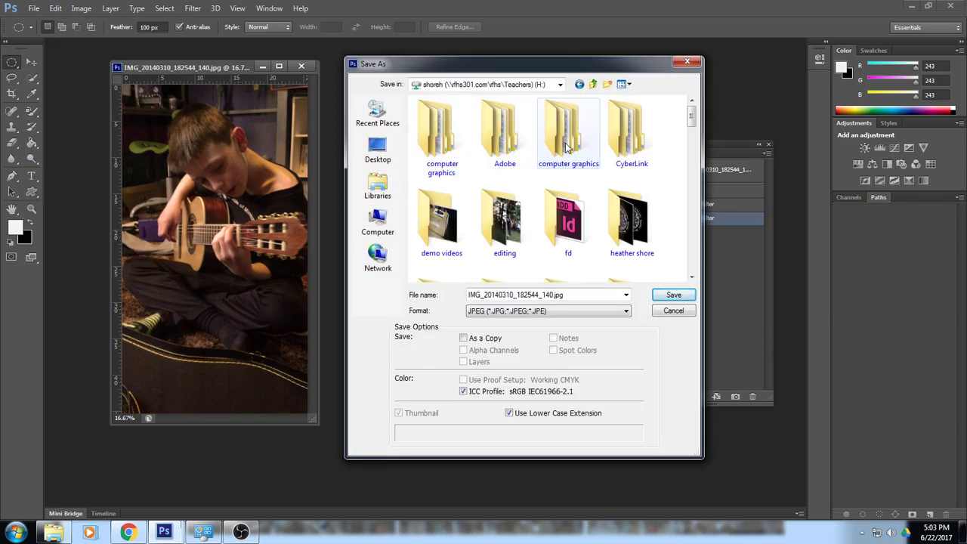
{"action": "double_click", "coordinate": [567, 132]}
{"action": "double_click", "coordinate": [435, 114]}
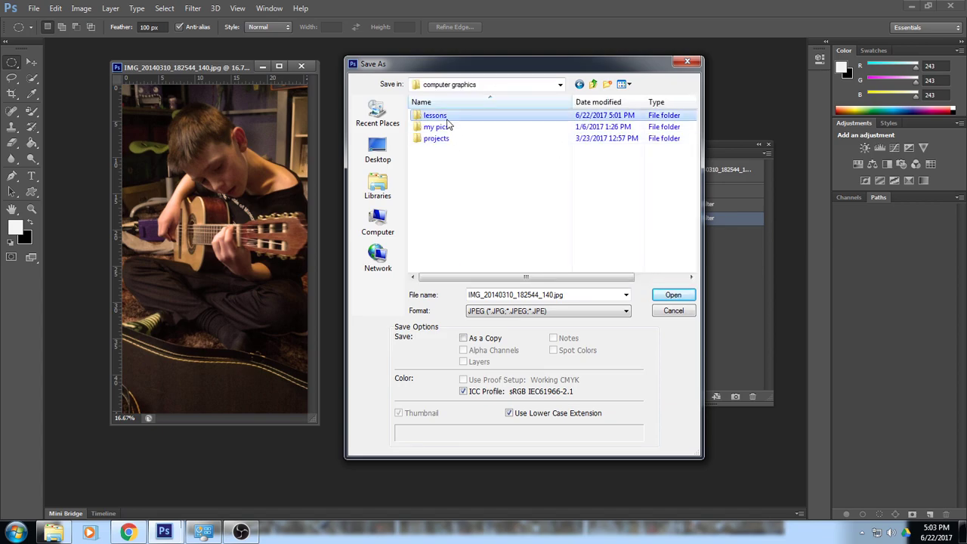
Step: Save the photo as a JPEG named photo filter at quality 8, and close it
{"action": "double_click", "coordinate": [575, 294]}
{"action": "type", "text": "ph"}
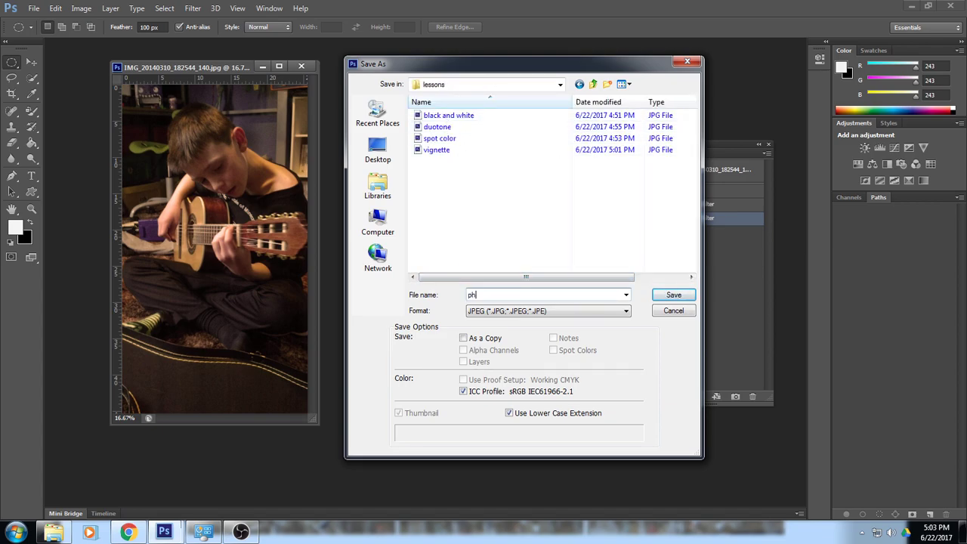
{"action": "type", "text": "oto filter"}
{"action": "left_click", "coordinate": [673, 295]}
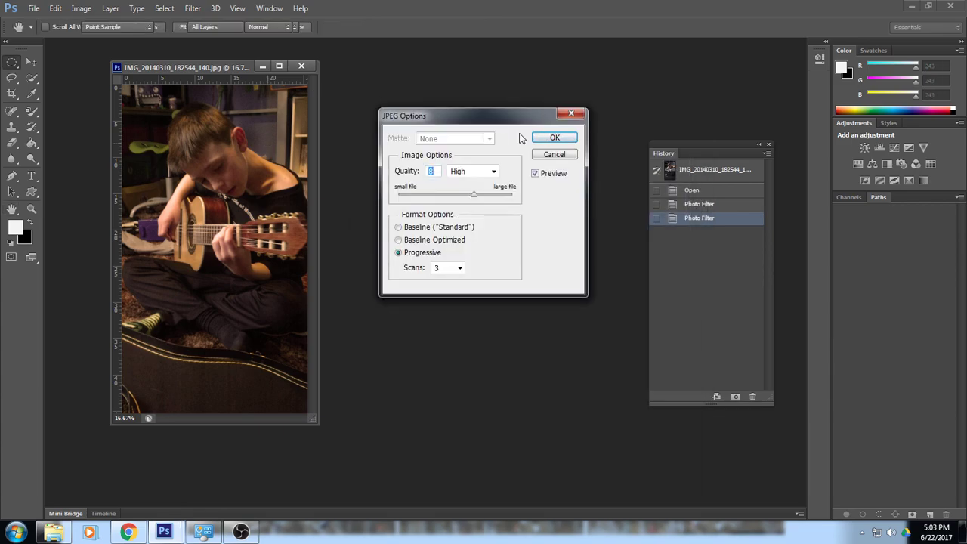
{"action": "key", "text": "Return"}
{"action": "left_click", "coordinate": [309, 66]}
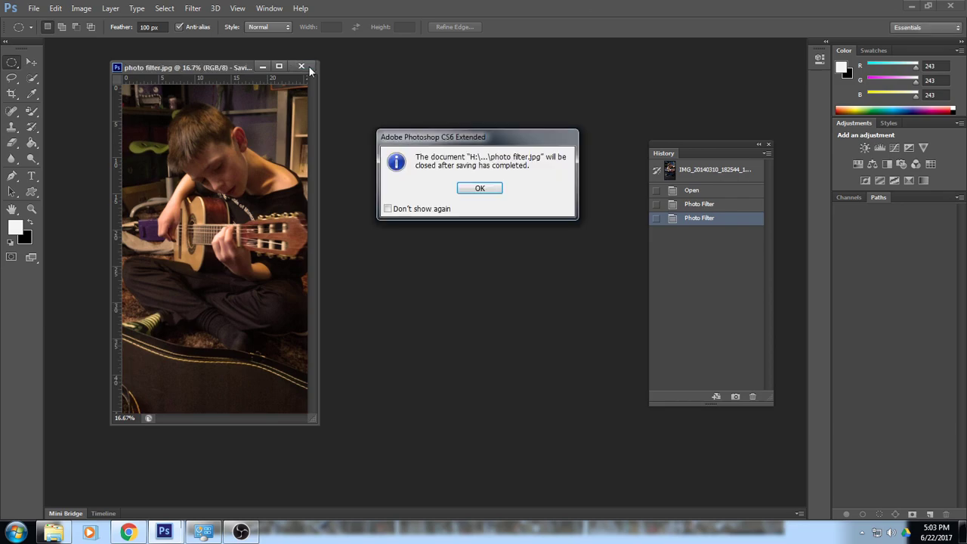
{"action": "left_click", "coordinate": [492, 189]}
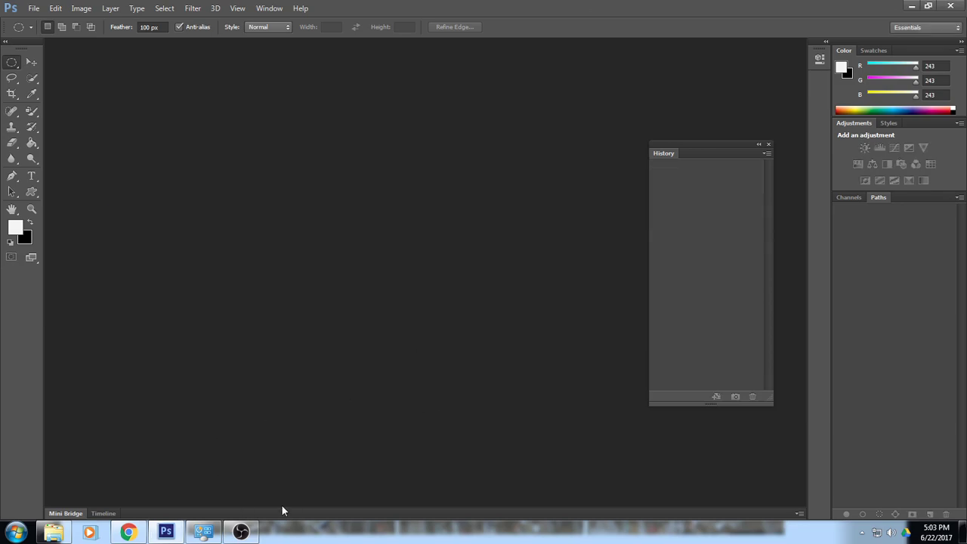